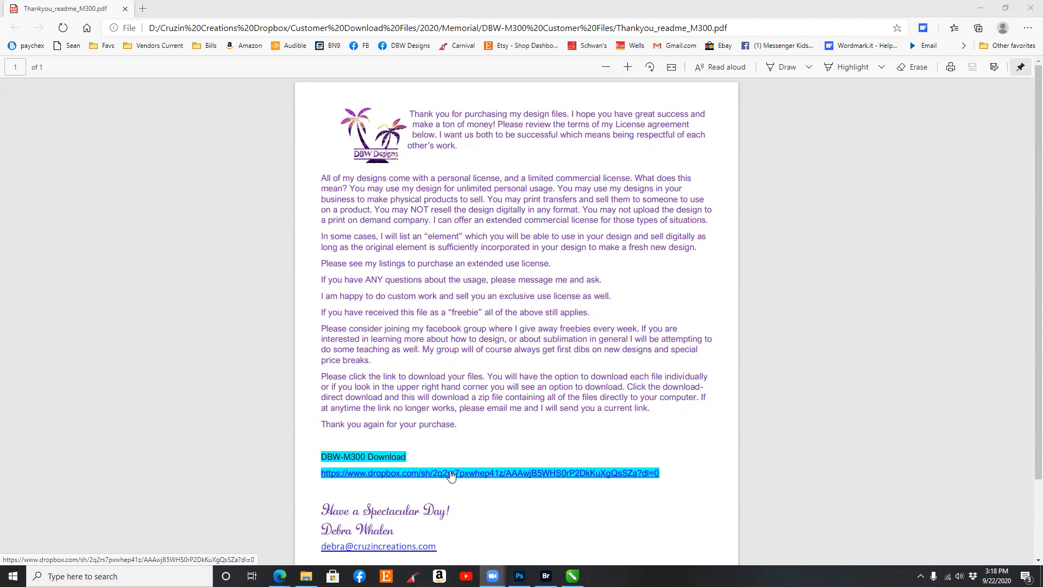
# - Open the DBW-M300 Dropbox download link in the PDF, preview DBW-M300-A01.png, and return to the file list
pyautogui.click(451, 477)
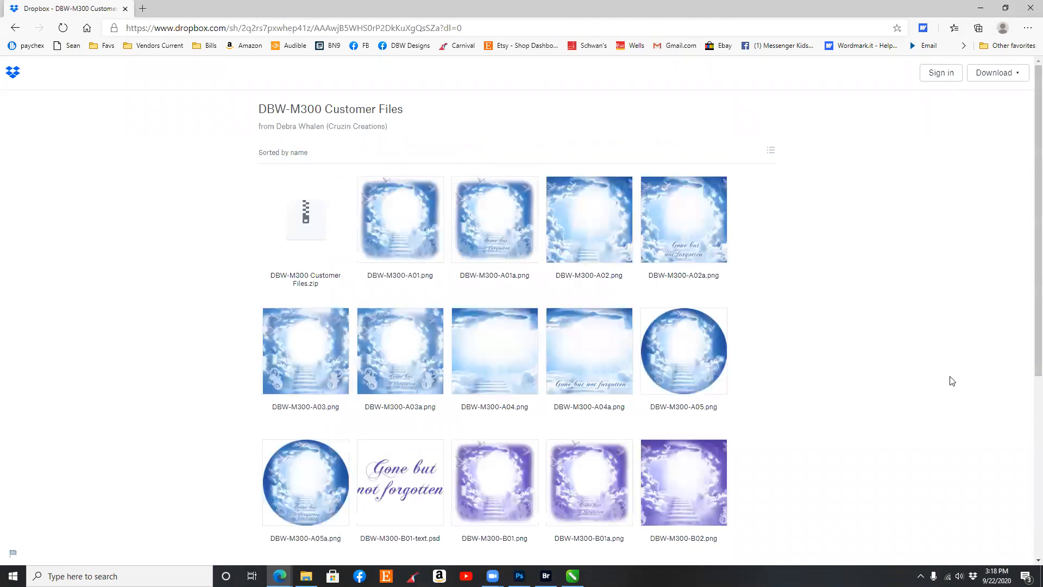
pyautogui.click(380, 227)
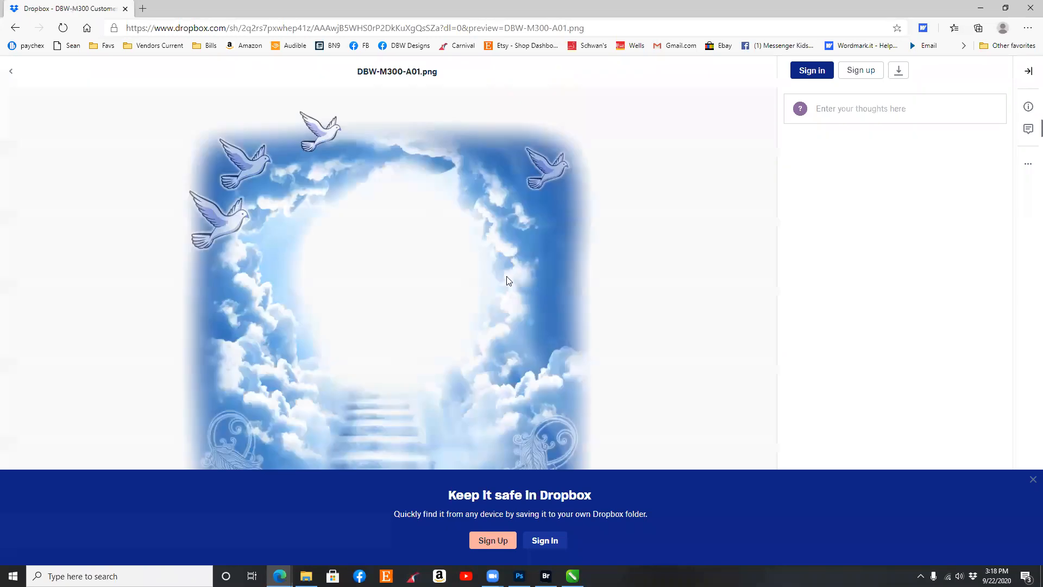
pyautogui.rightClick(405, 219)
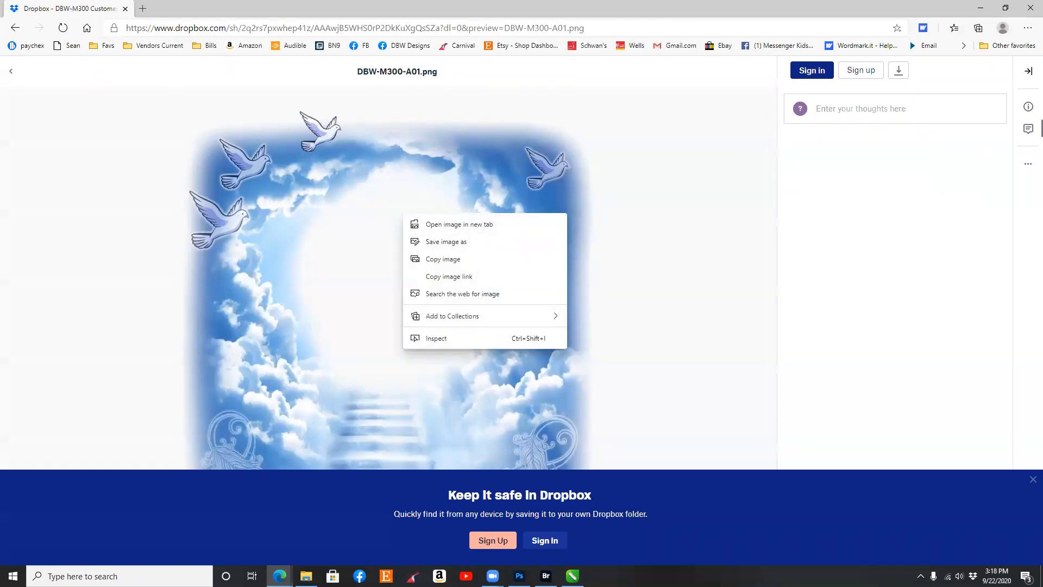
pyautogui.click(11, 71)
pyautogui.click(10, 71)
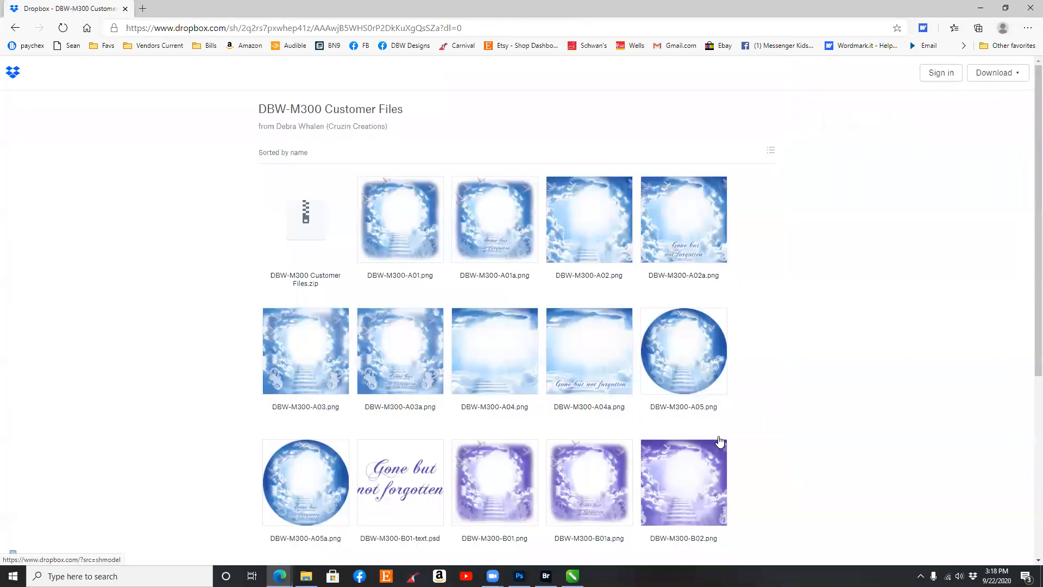
# - Download the complete DBW-M300 Customer Files folder with the direct download option
pyautogui.click(1018, 80)
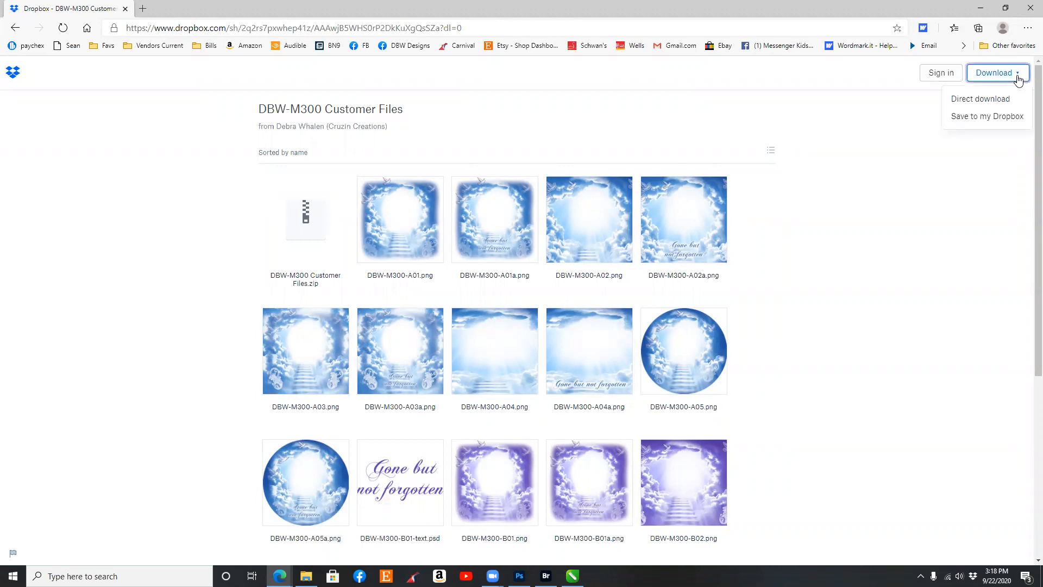
pyautogui.click(975, 103)
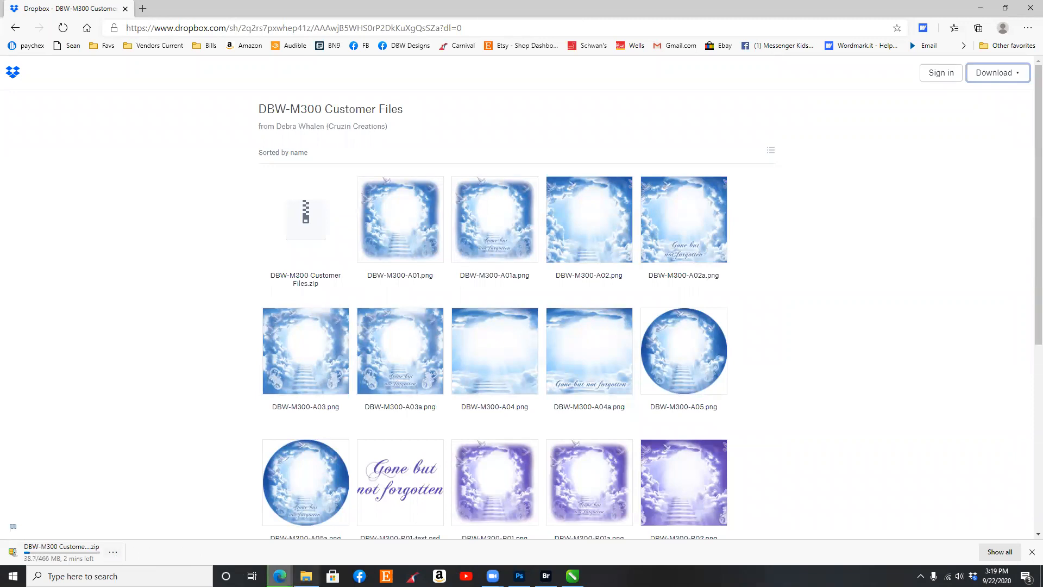
# - Switch to File Explorer and open DBW-M300-A01 from the DBW-M300 Customer Files folder in Photoshop
pyautogui.click(307, 576)
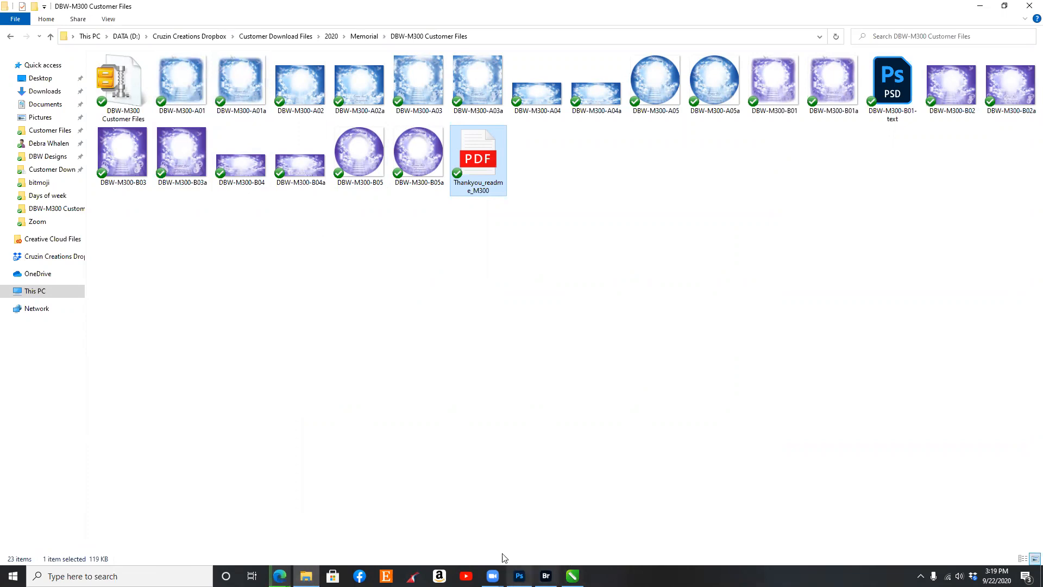
pyautogui.doubleClick(194, 96)
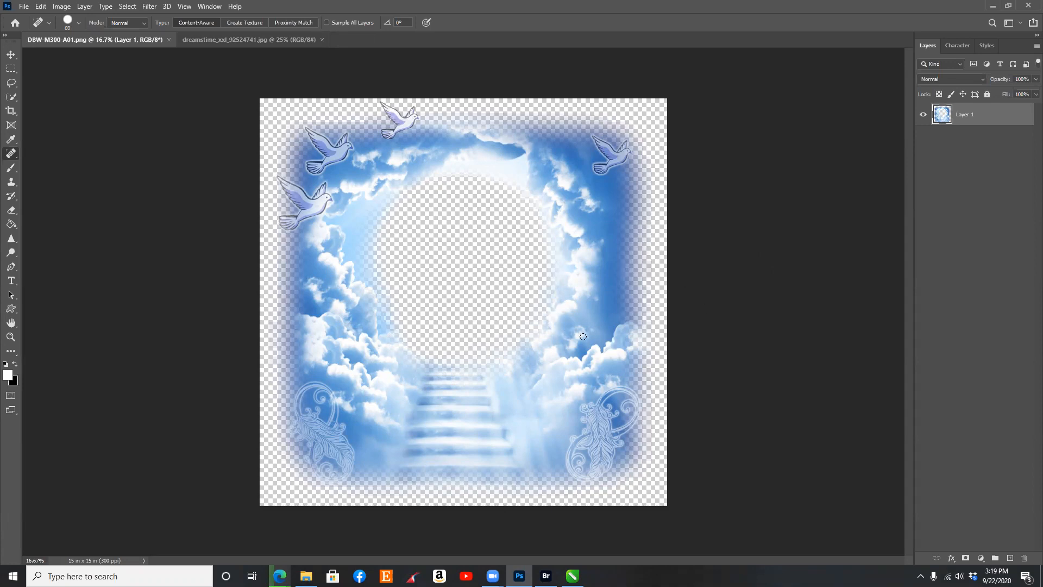
# - Try a white-filled layer beneath the cloud artwork to back its transparent areas, and delete that layer
pyautogui.click(1009, 558)
pyautogui.moveTo(1002, 124); pyautogui.dragTo(1001, 139)
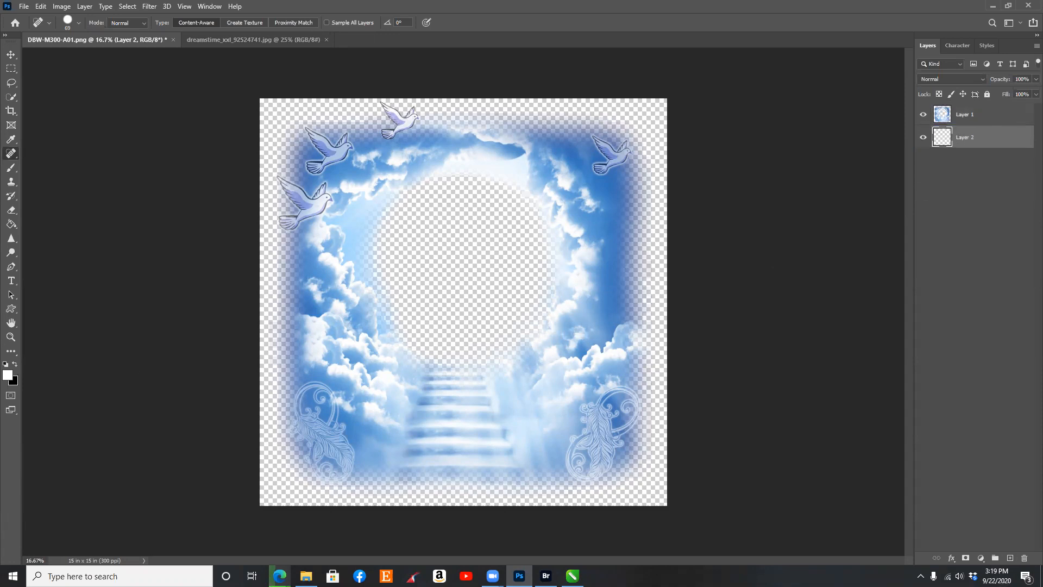
pyautogui.click(11, 224)
pyautogui.click(418, 273)
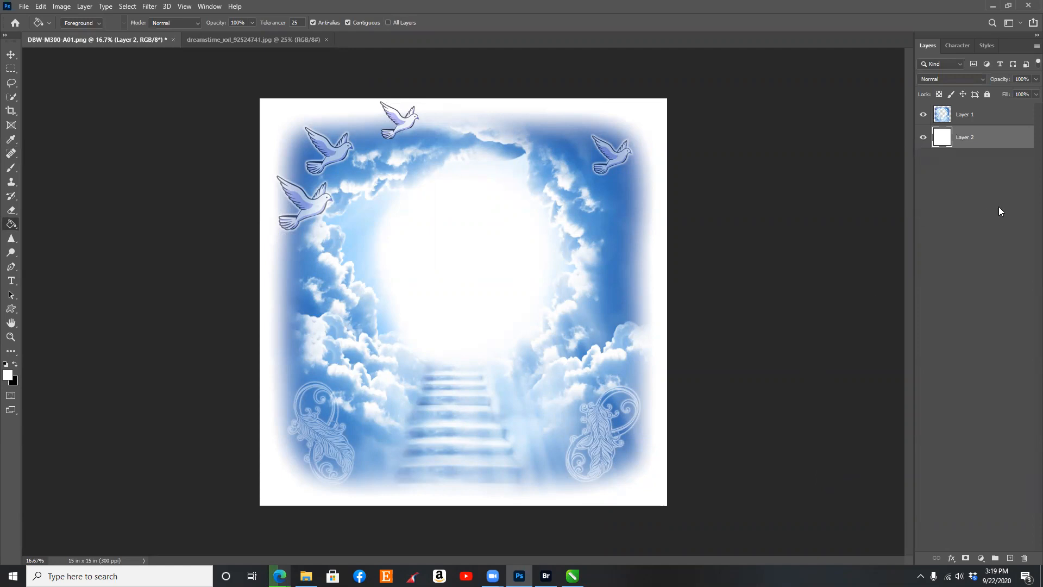
pyautogui.press('Delete')
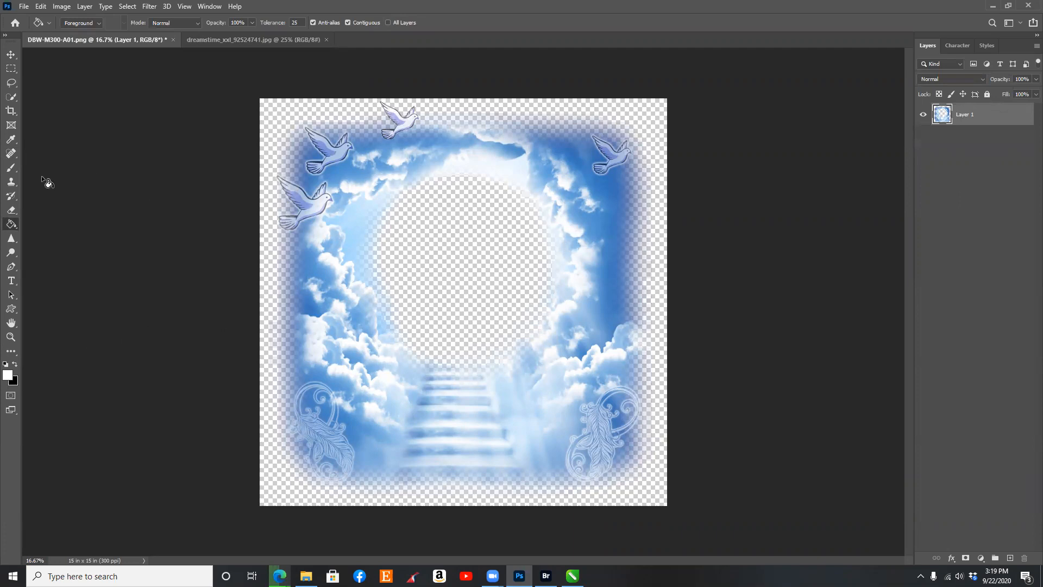
# - Select the entire photo in dreamstime_xxl_92524741.jpg and copy it
pyautogui.click(247, 42)
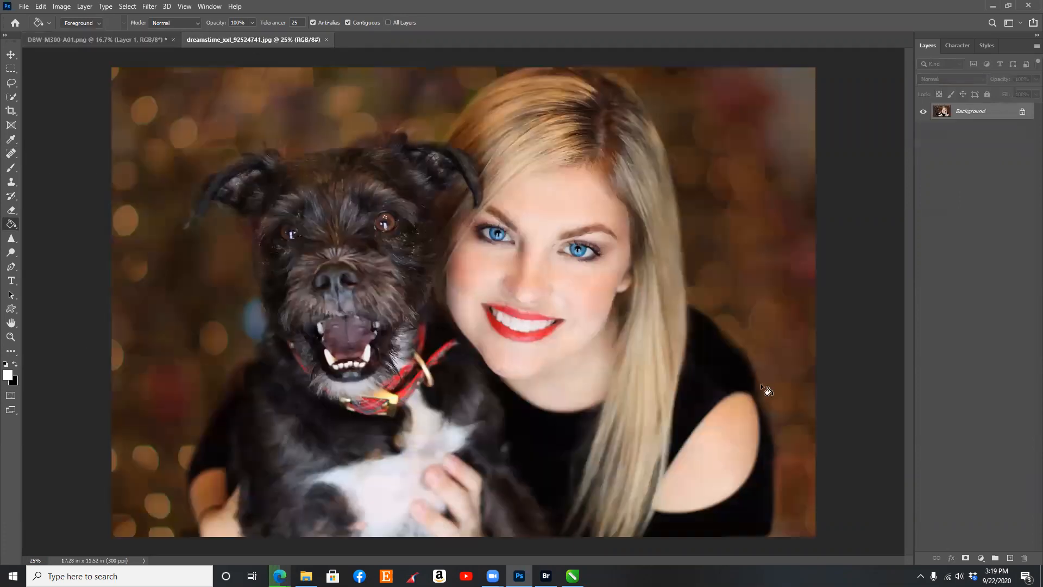
pyautogui.scroll(-1, 494, 350)
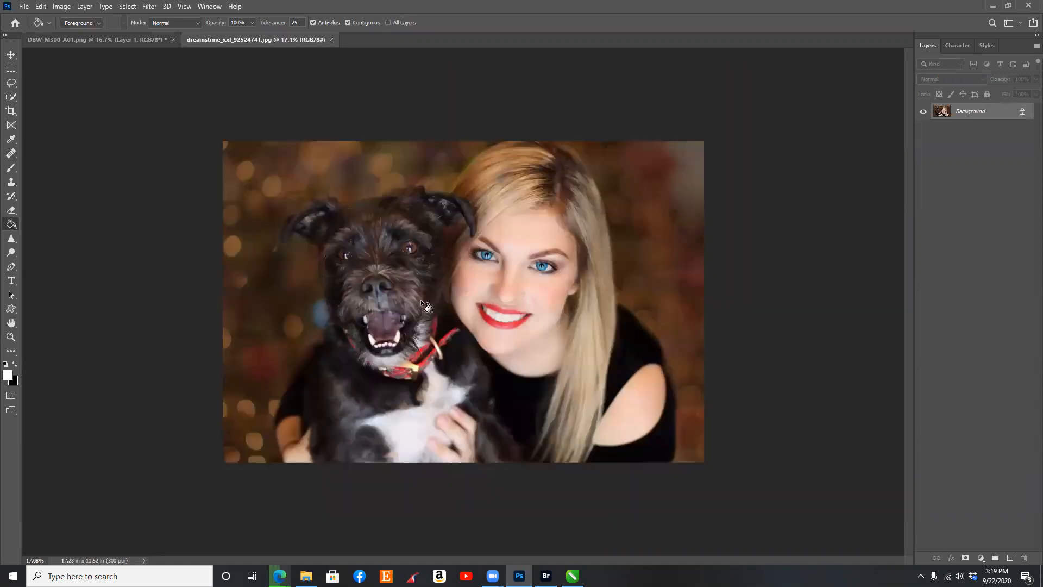
pyautogui.click(121, 8)
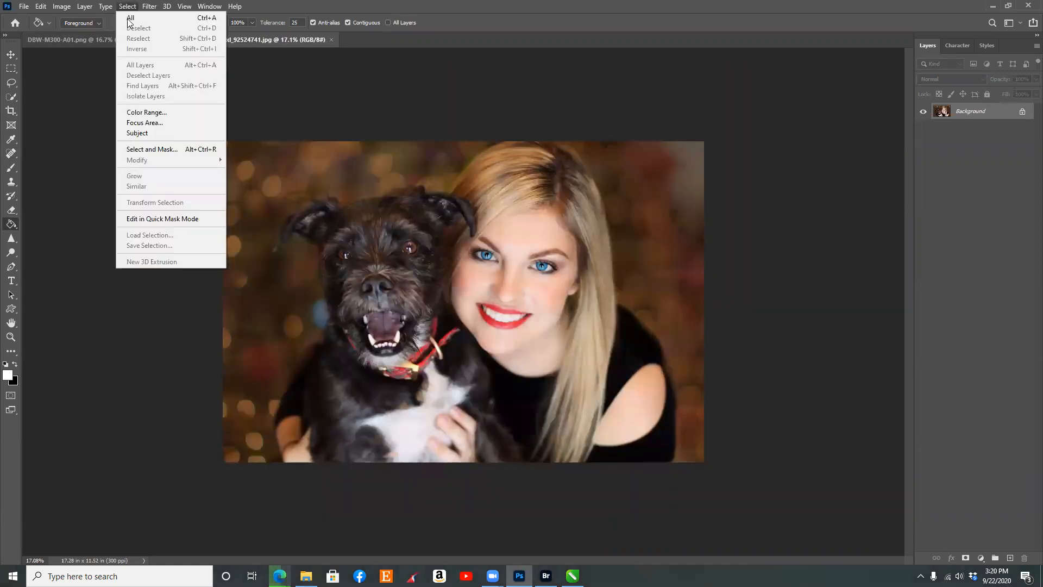
pyautogui.click(129, 18)
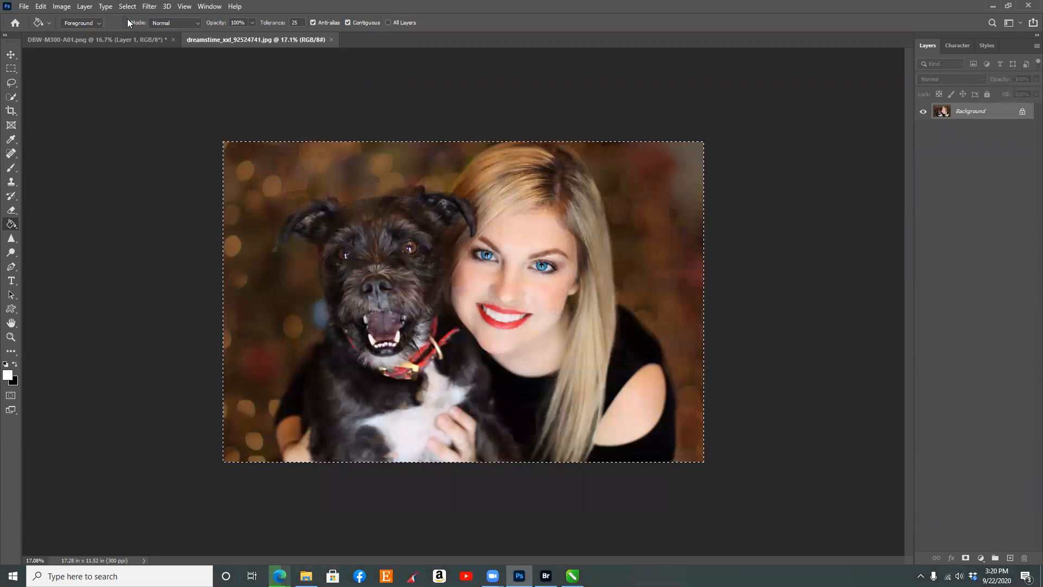
pyautogui.click(41, 7)
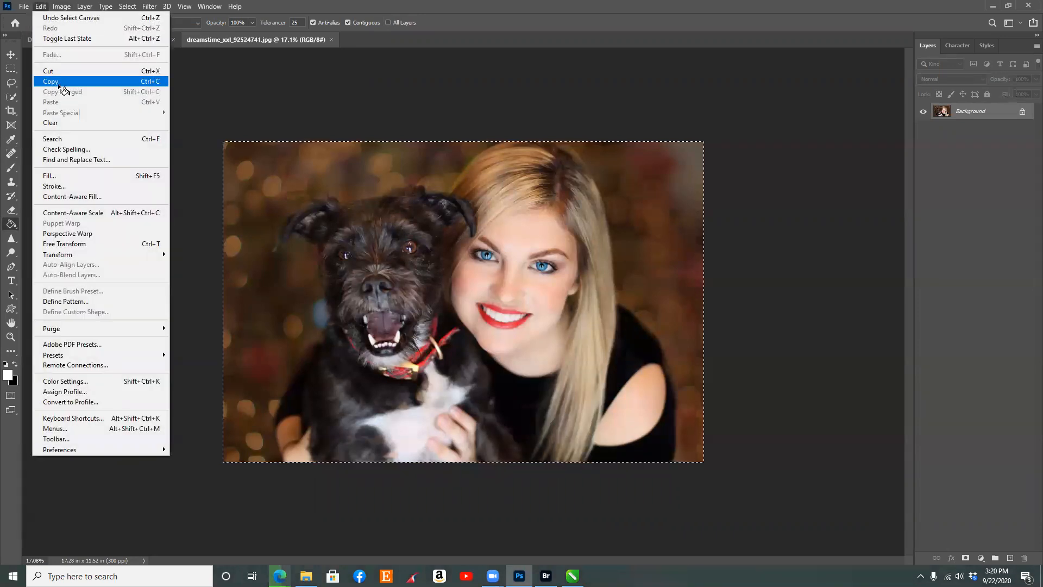
pyautogui.click(59, 84)
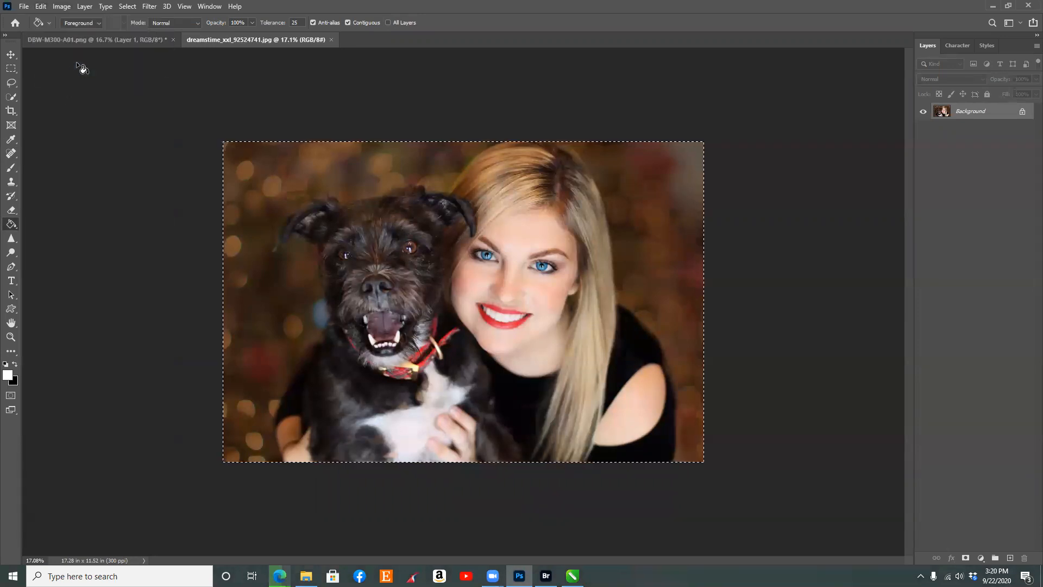
# - Paste the copied photo into DBW-M300-A01.png and move its layer beneath the cloud artwork layer
pyautogui.click(94, 37)
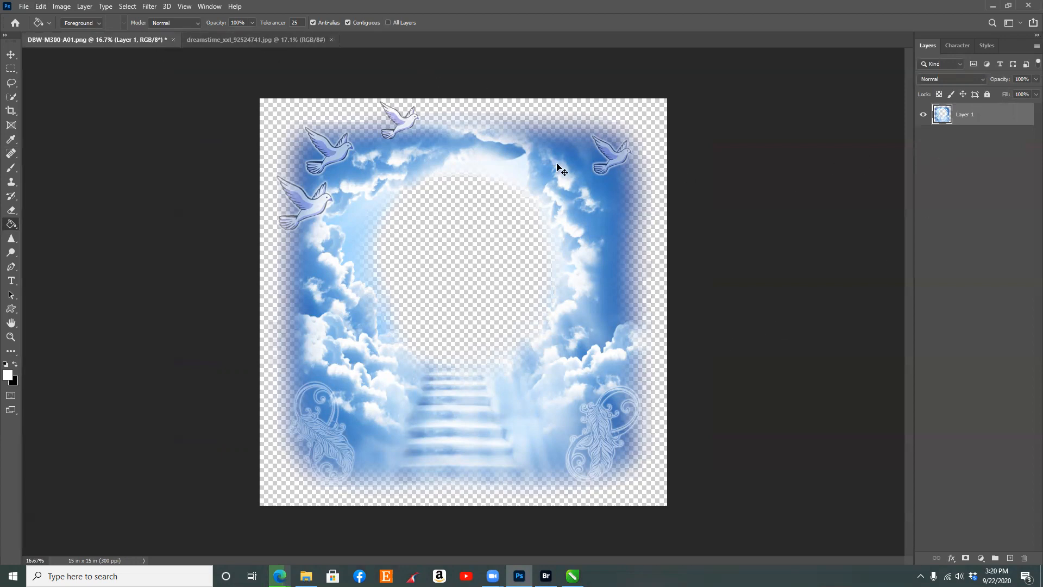
pyautogui.hotkey('ctrl', 'v')
pyautogui.click(44, 6)
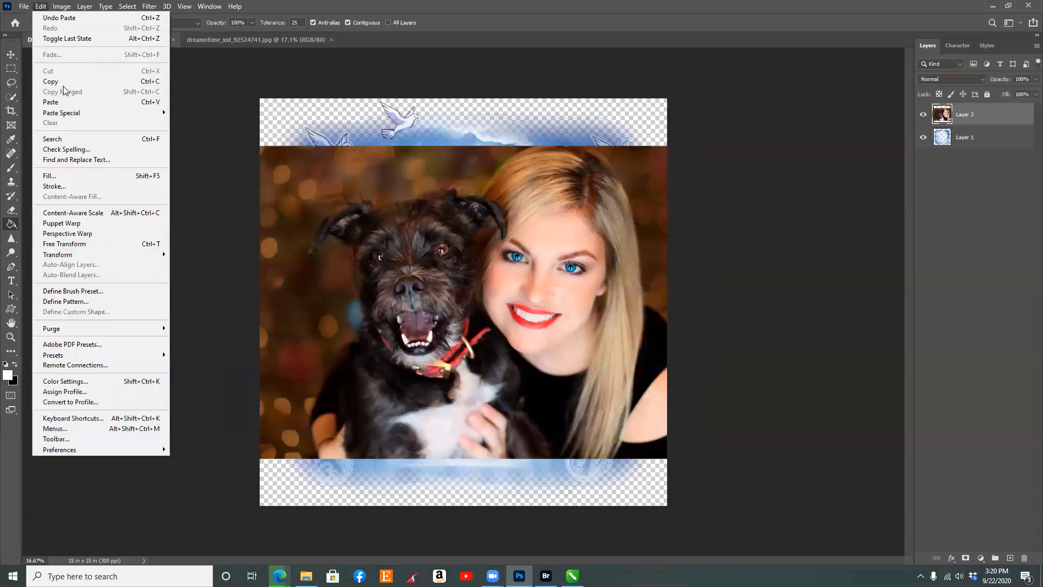
pyautogui.click(739, 24)
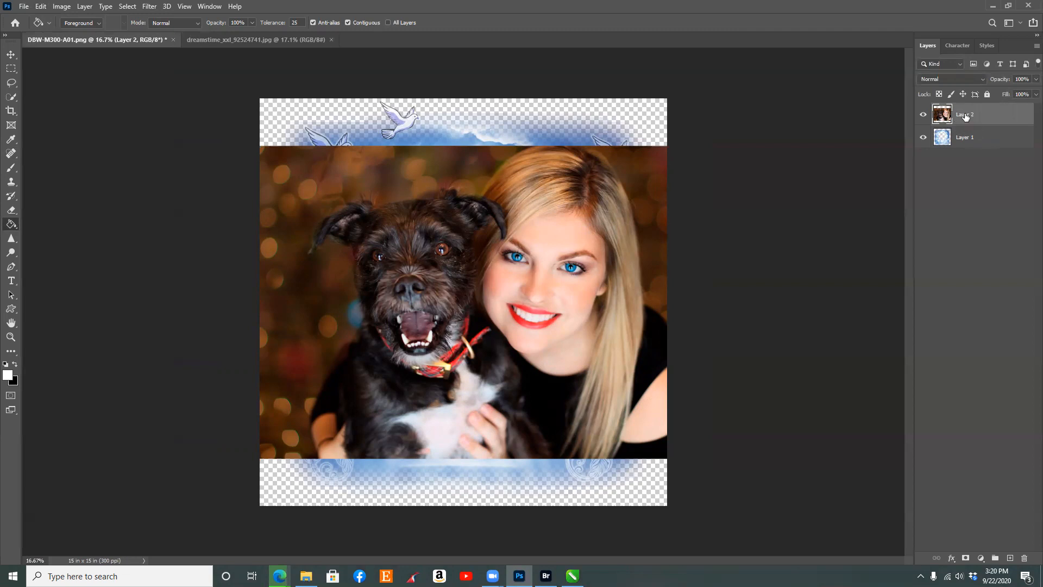
pyautogui.moveTo(965, 116); pyautogui.dragTo(959, 197)
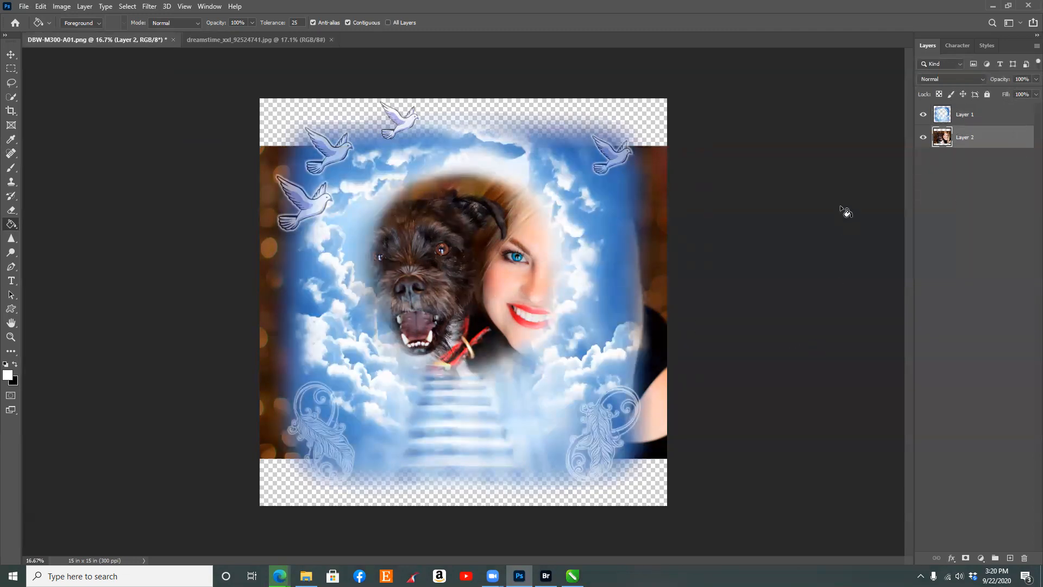
pyautogui.click(970, 184)
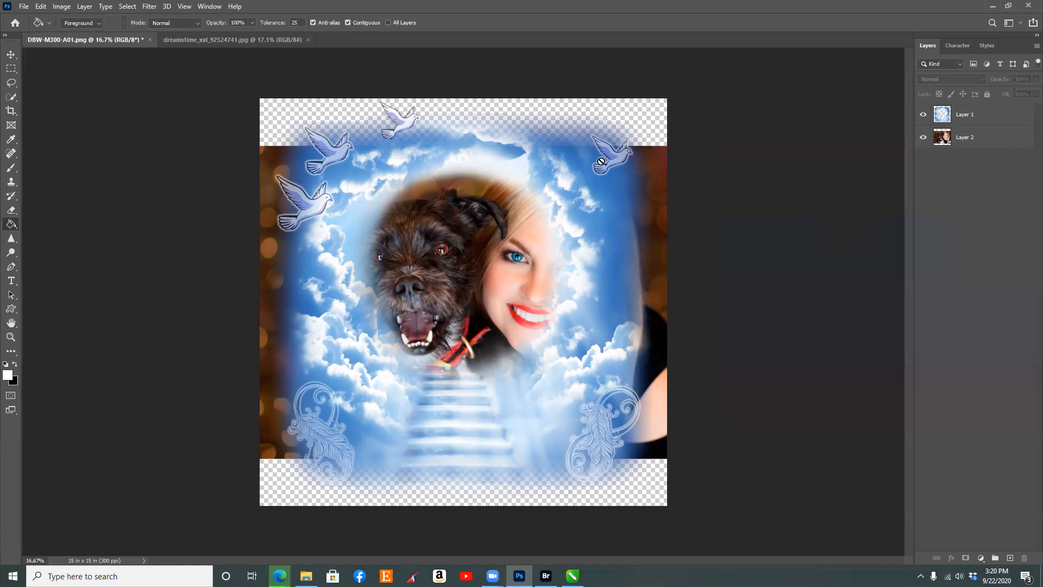
# - Activate the Move tool and turn off Show Transform Controls
pyautogui.click(11, 58)
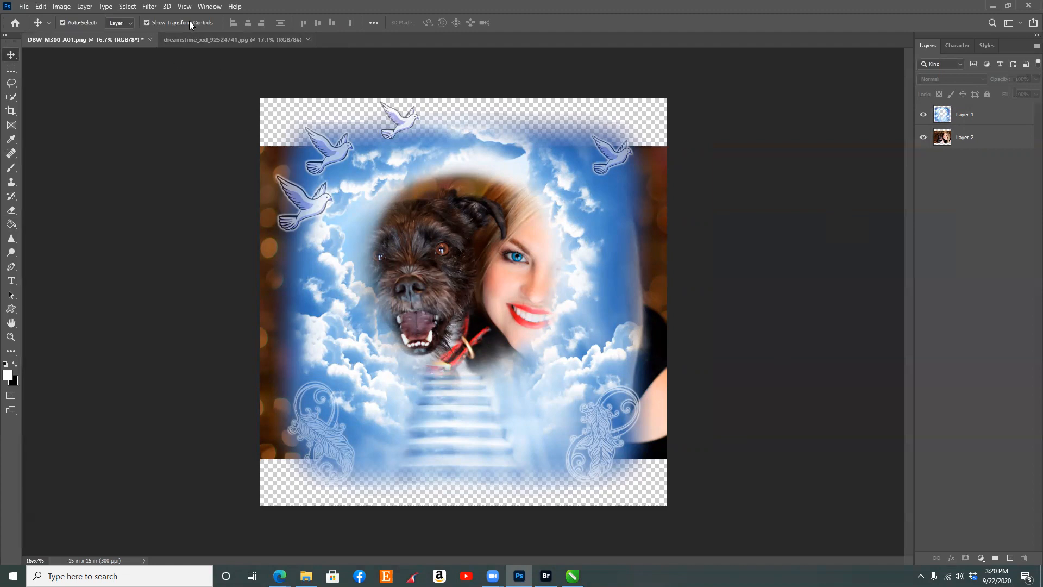
pyautogui.click(150, 22)
pyautogui.press('ctrl')
# - Start a free transform on the photo layer and scale it proportionally to about 99.4%
pyautogui.click(964, 142)
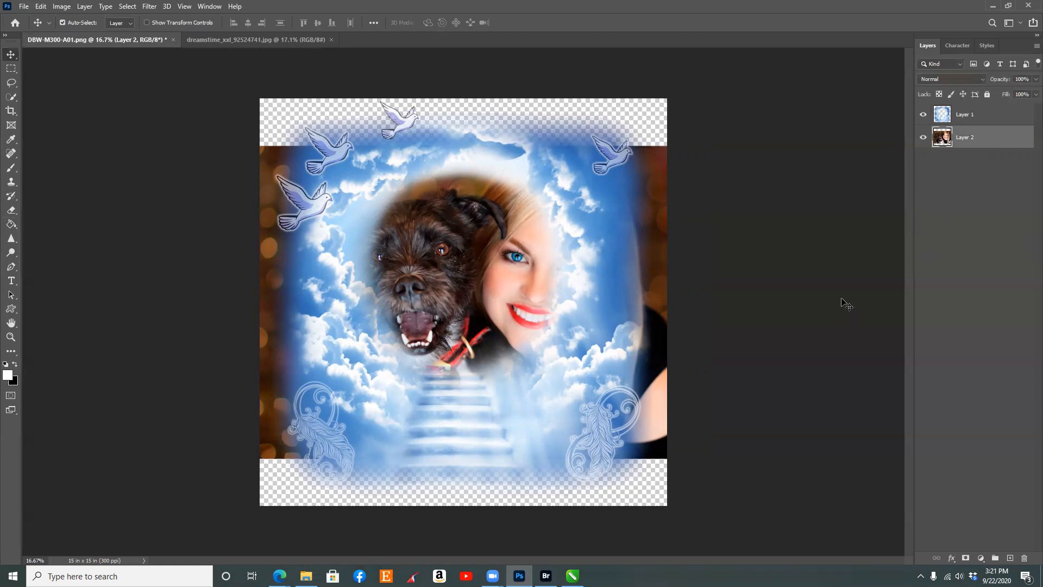
pyautogui.hotkey('ctrl', 't')
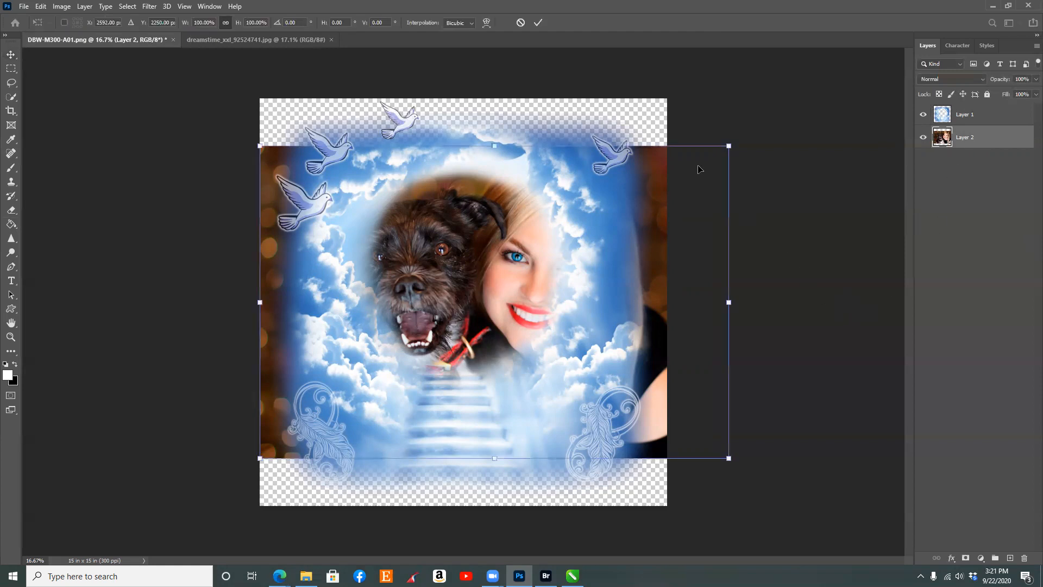
pyautogui.moveTo(729, 145); pyautogui.dragTo(843, 324)
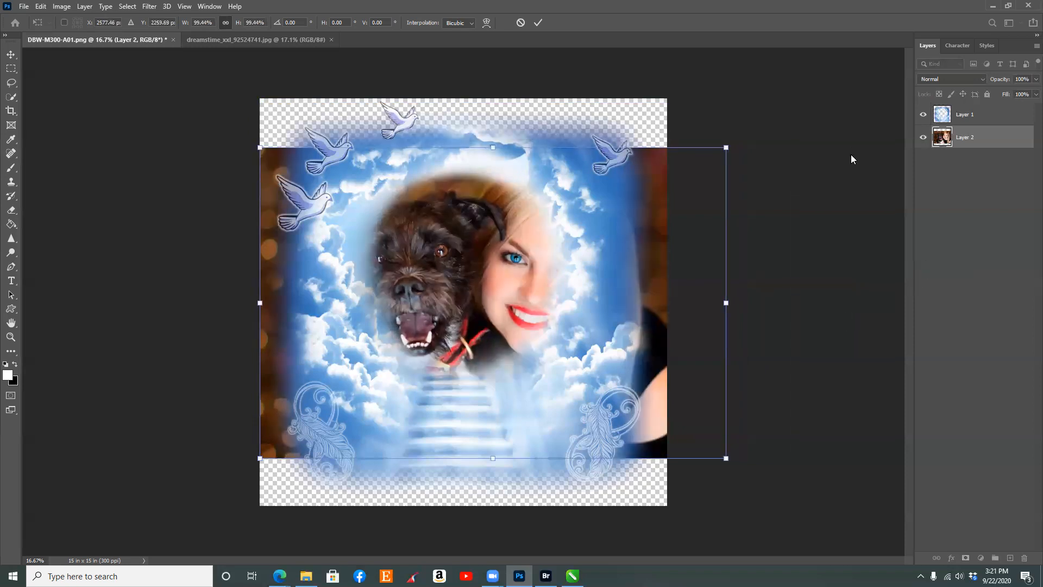
# - Try stretching only the photo's width to about 144%, and undo the stretch
pyautogui.moveTo(726, 303); pyautogui.dragTo(936, 303)
pyautogui.moveTo(850, 294); pyautogui.dragTo(641, 307)
pyautogui.hotkey('ctrl', 'z')
pyautogui.hotkey('ctrl', 'z')
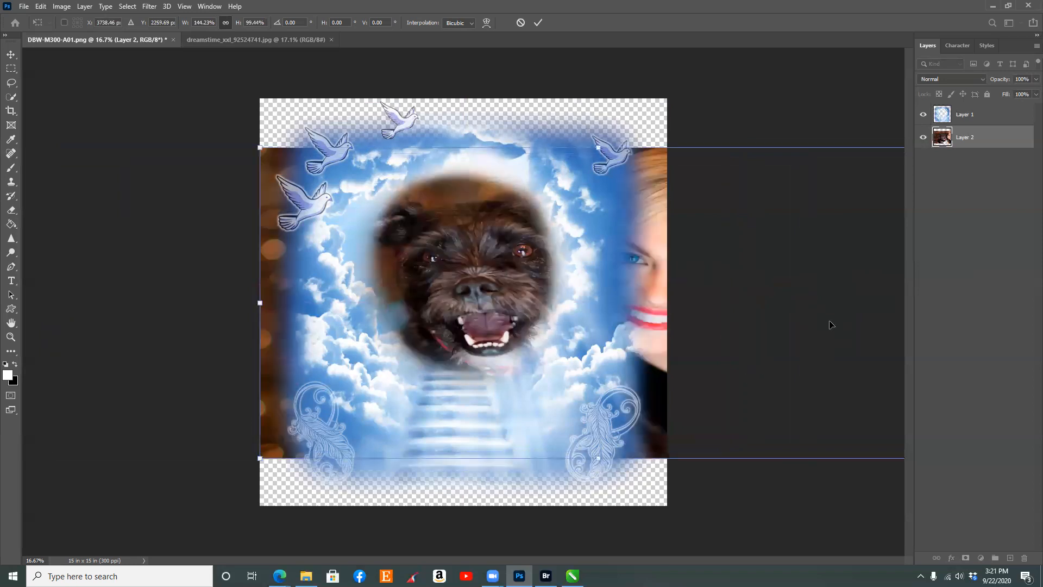
pyautogui.hotkey('ctrl', 'z')
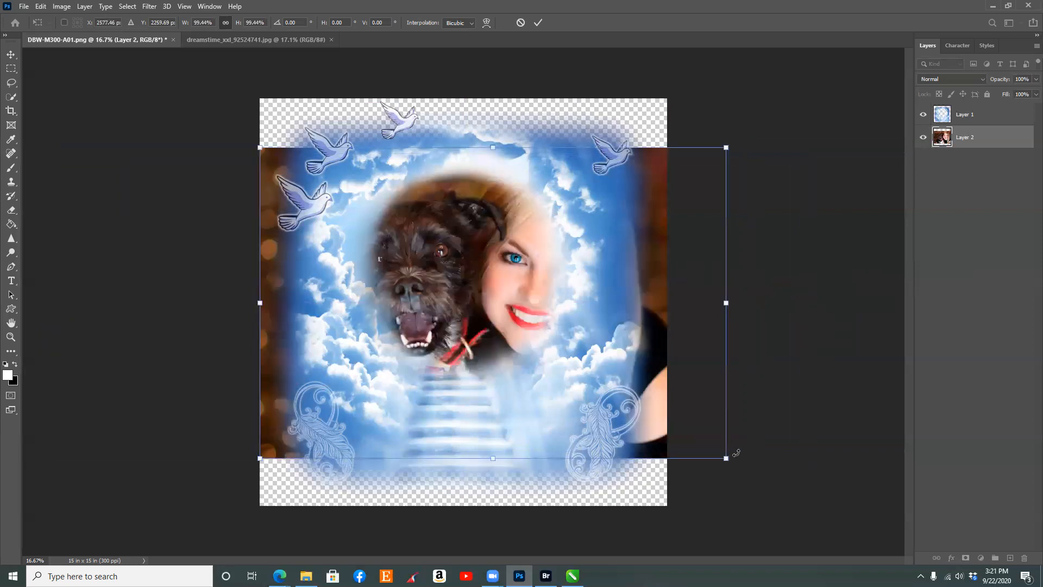
# - Shrink the photo proportionally to about 71% and position both the dog and the woman inside the round opening
pyautogui.moveTo(726, 458); pyautogui.dragTo(667, 380)
pyautogui.moveTo(535, 318); pyautogui.dragTo(568, 336)
pyautogui.moveTo(617, 380); pyautogui.dragTo(573, 387)
pyautogui.moveTo(249, 434); pyautogui.dragTo(316, 390)
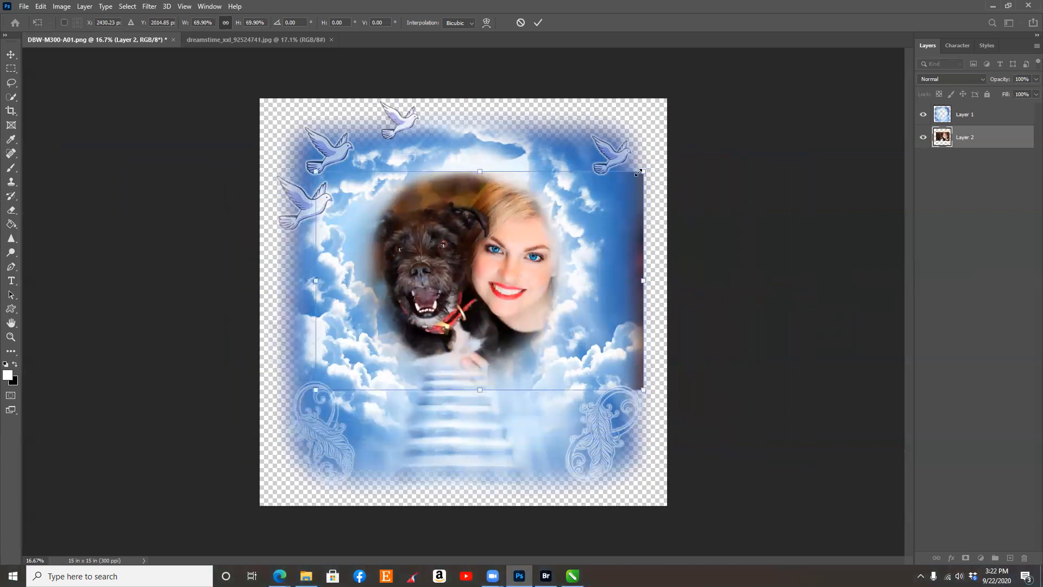
pyautogui.moveTo(644, 172)
pyautogui.mouseDown()
pyautogui.moveTo(614, 191)
pyautogui.moveTo(648, 168)
pyautogui.mouseUp()
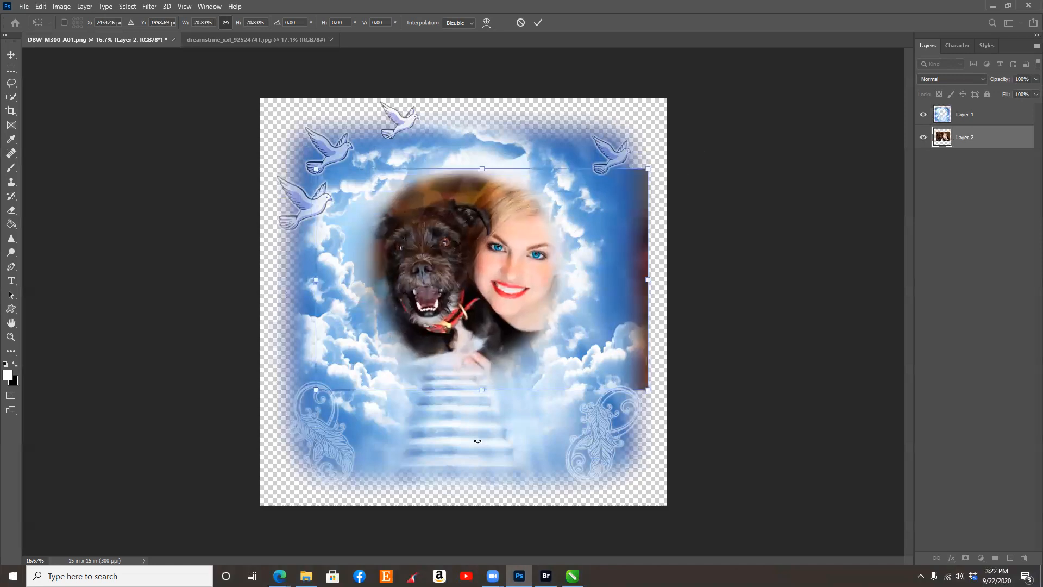
# - Enlarge the photo proportionally to about 97%, position the woman's face within the round opening, and apply the transform
pyautogui.moveTo(315, 390); pyautogui.dragTo(267, 421)
pyautogui.moveTo(653, 169); pyautogui.dragTo(728, 118)
pyautogui.moveTo(657, 218); pyautogui.dragTo(565, 255)
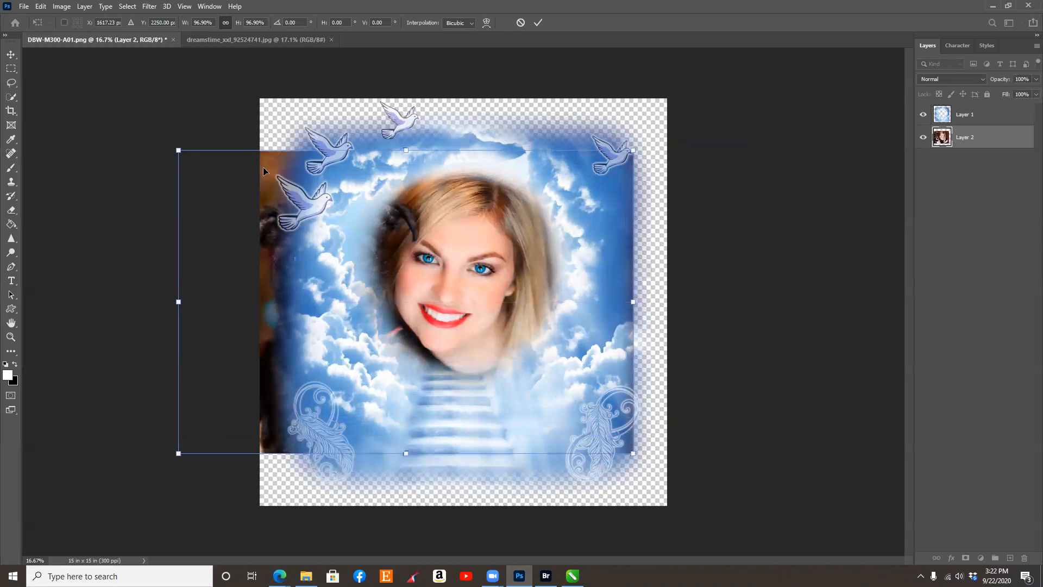
pyautogui.click(537, 24)
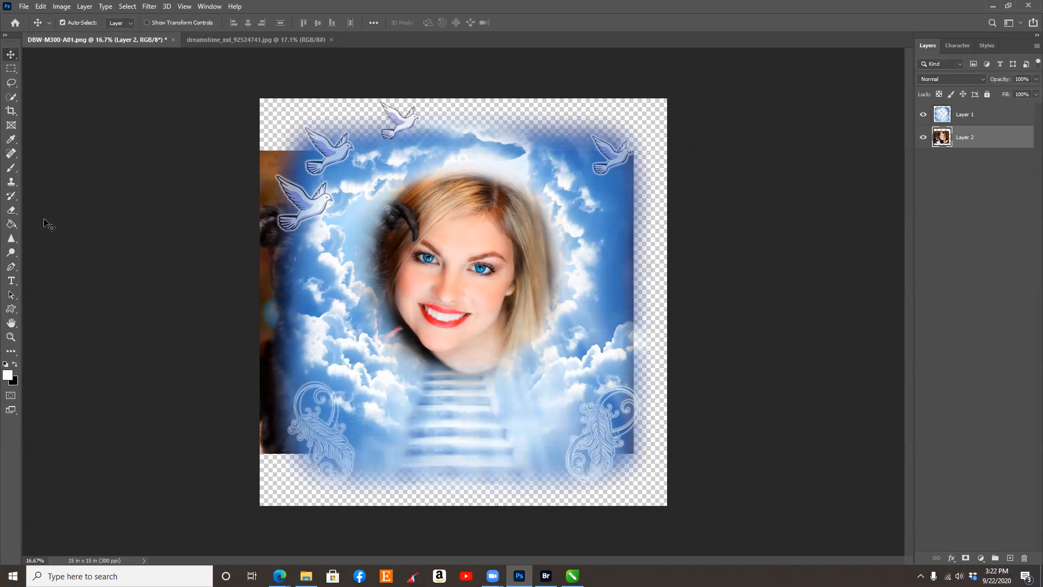
# - Erase the excess photo edges on Layer 2 outside the cloud template, using a hard round 300 px eraser at 100% opacity
pyautogui.click(12, 212)
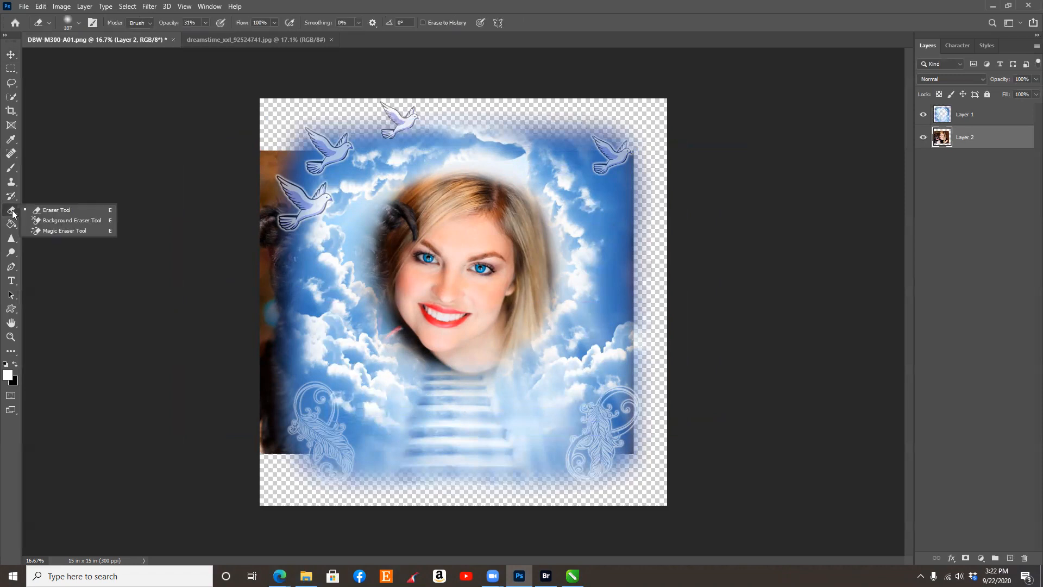
pyautogui.click(52, 213)
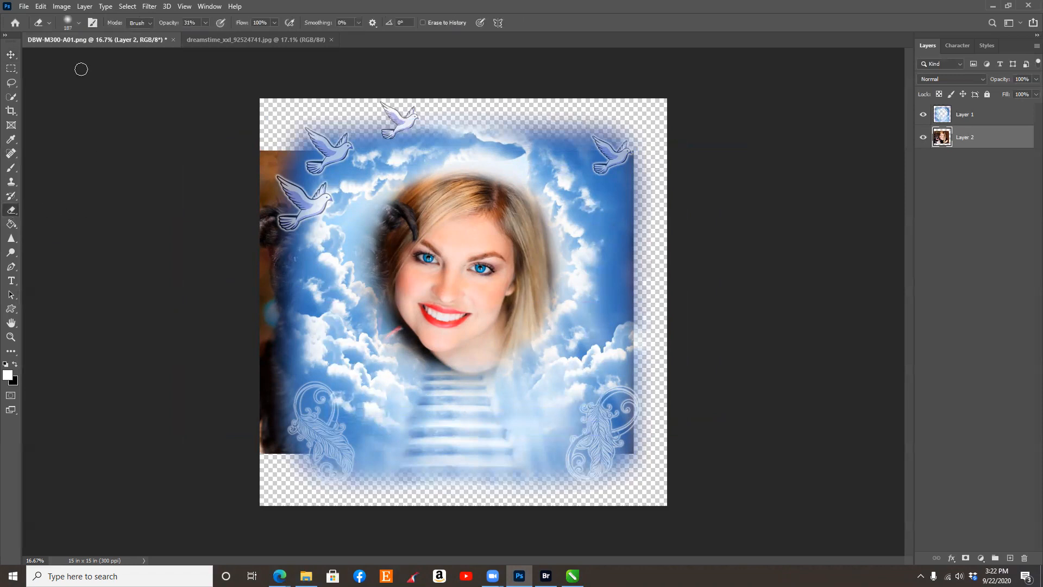
pyautogui.click(78, 22)
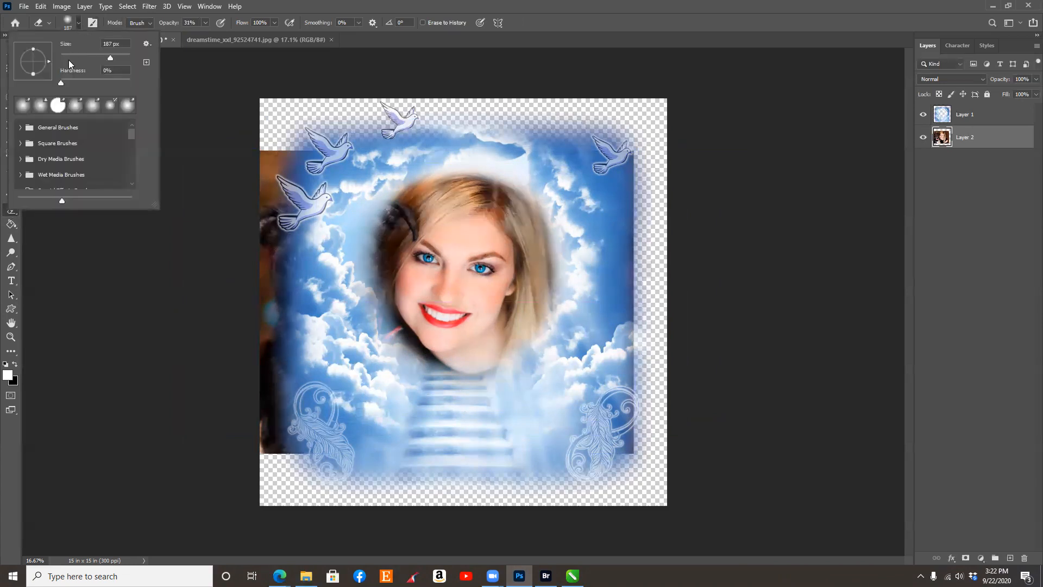
pyautogui.click(23, 106)
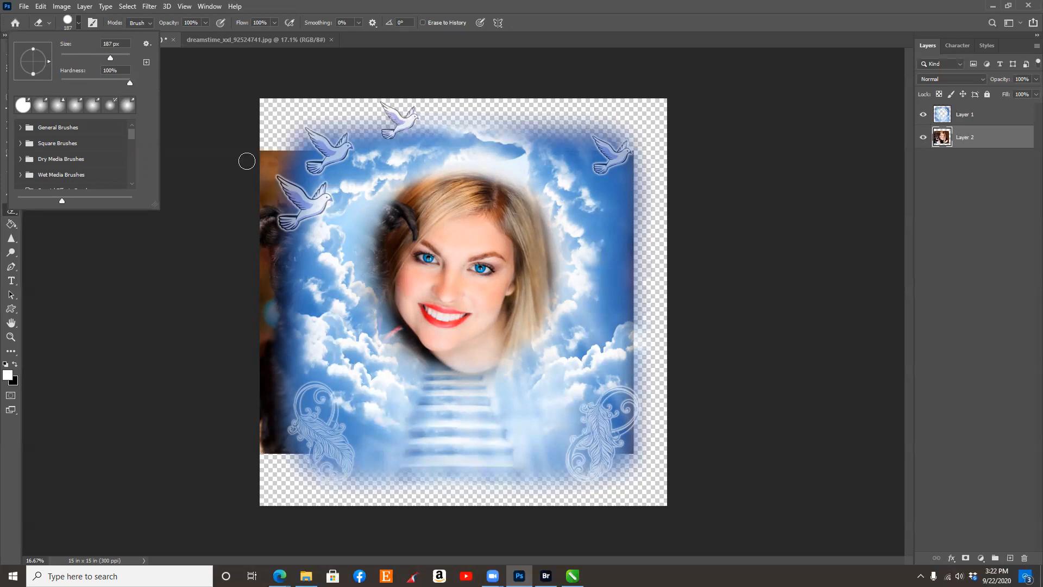
pyautogui.click(117, 57)
pyautogui.click(281, 7)
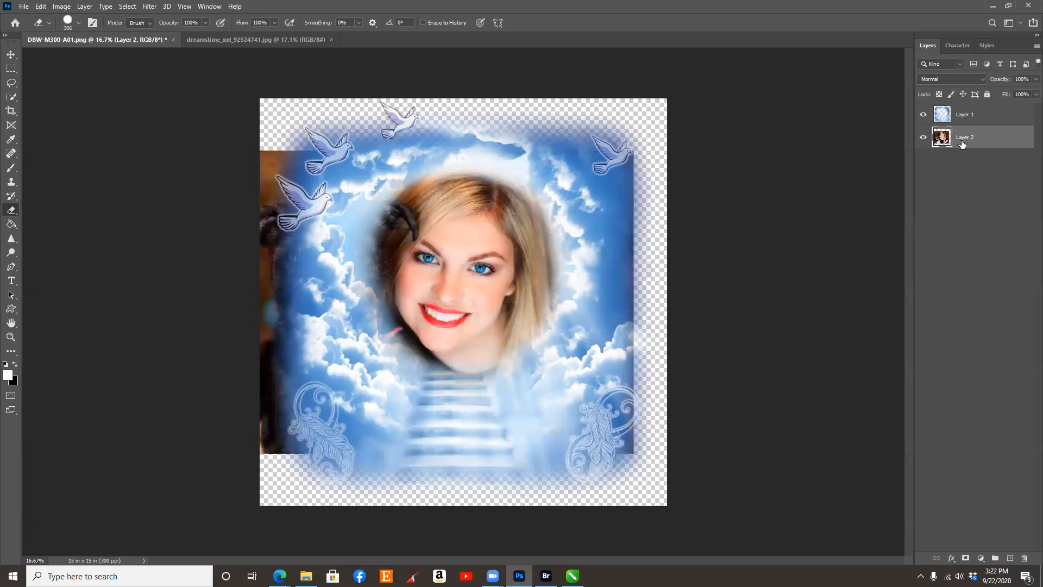
pyautogui.moveTo(282, 159)
pyautogui.mouseDown()
pyautogui.moveTo(271, 416)
pyautogui.moveTo(261, 121)
pyautogui.moveTo(304, 198)
pyautogui.moveTo(302, 421)
pyautogui.moveTo(286, 161)
pyautogui.mouseUp()
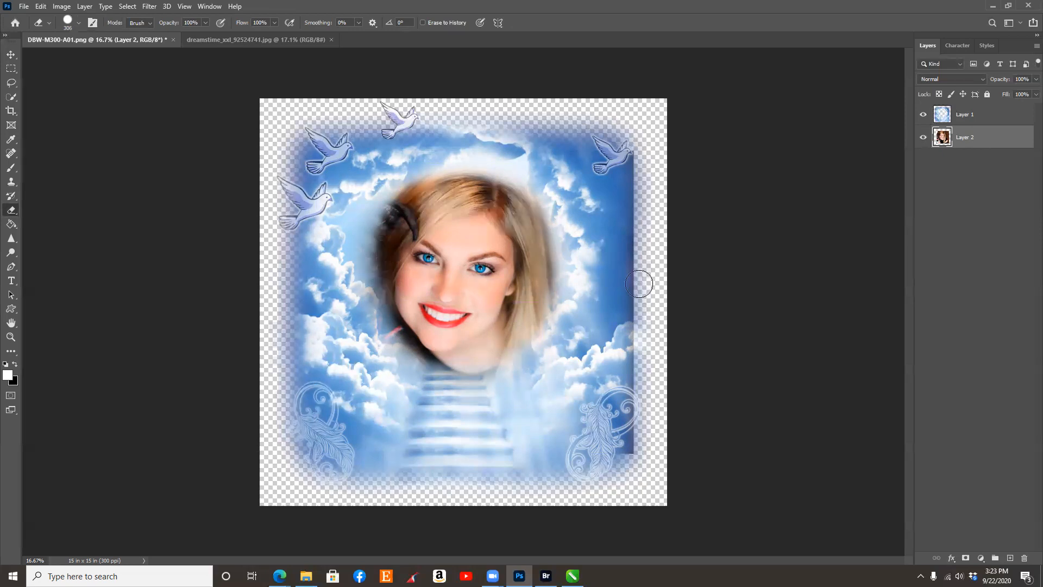
pyautogui.moveTo(637, 321)
pyautogui.mouseDown()
pyautogui.moveTo(630, 456)
pyautogui.moveTo(621, 130)
pyautogui.mouseUp()
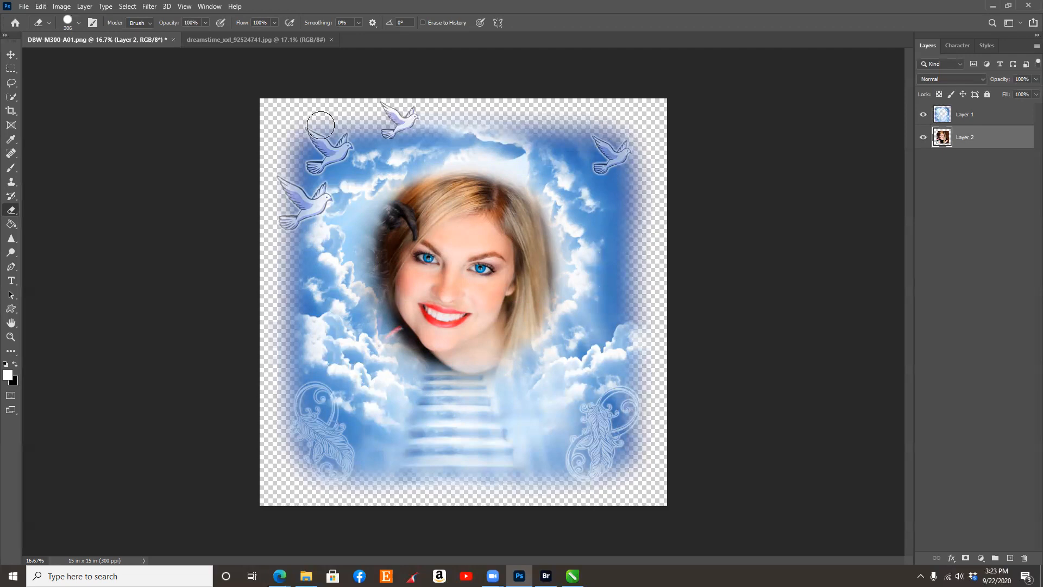
# - Add the text "In Loving Memory" on a new type layer above Layer 1, over the stairs below the portrait
pyautogui.click(12, 286)
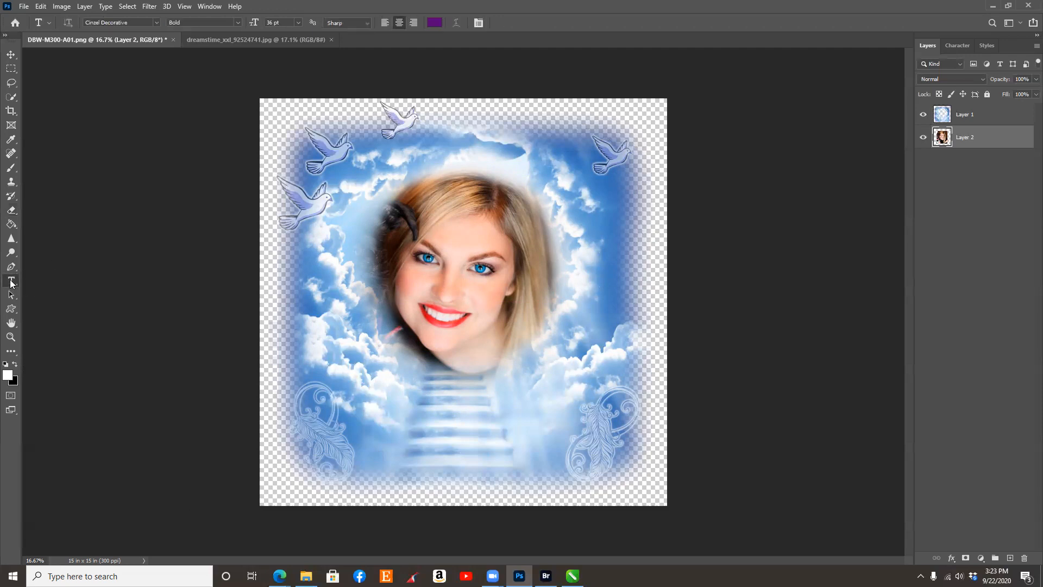
pyautogui.click(981, 117)
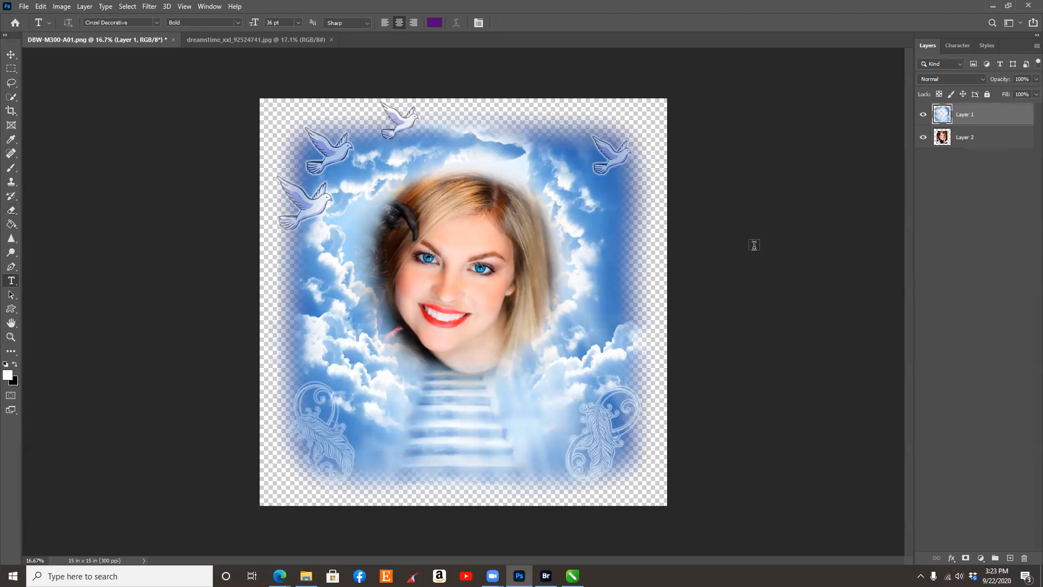
pyautogui.click(393, 424)
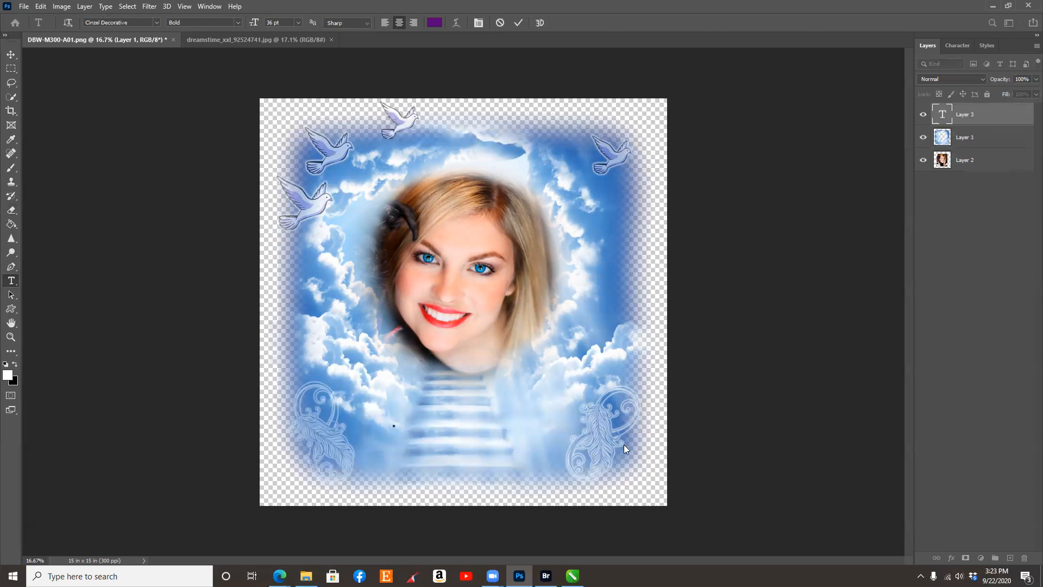
pyautogui.write('IN LOVING MEMORY')
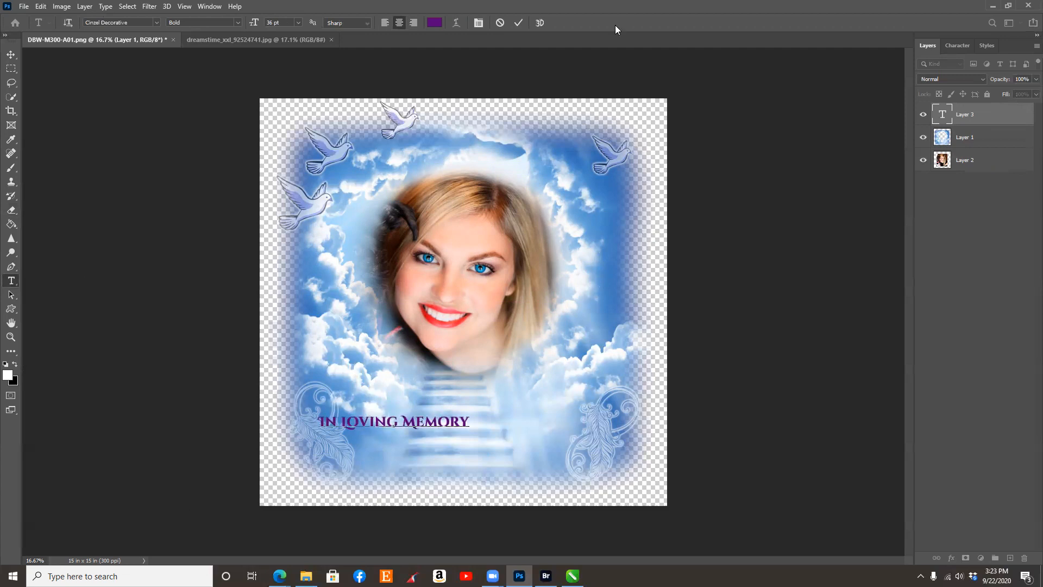
pyautogui.click(711, 102)
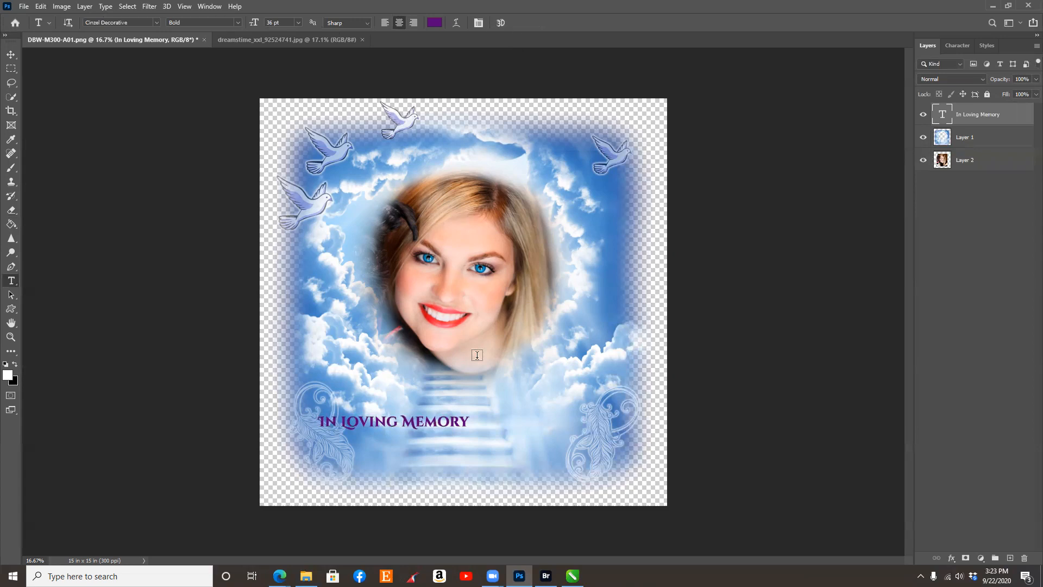
# - Move the "In Loving Memory" text under the portrait and enlarge it proportionally to about 52 pt
pyautogui.click(12, 56)
pyautogui.moveTo(377, 422); pyautogui.dragTo(465, 409)
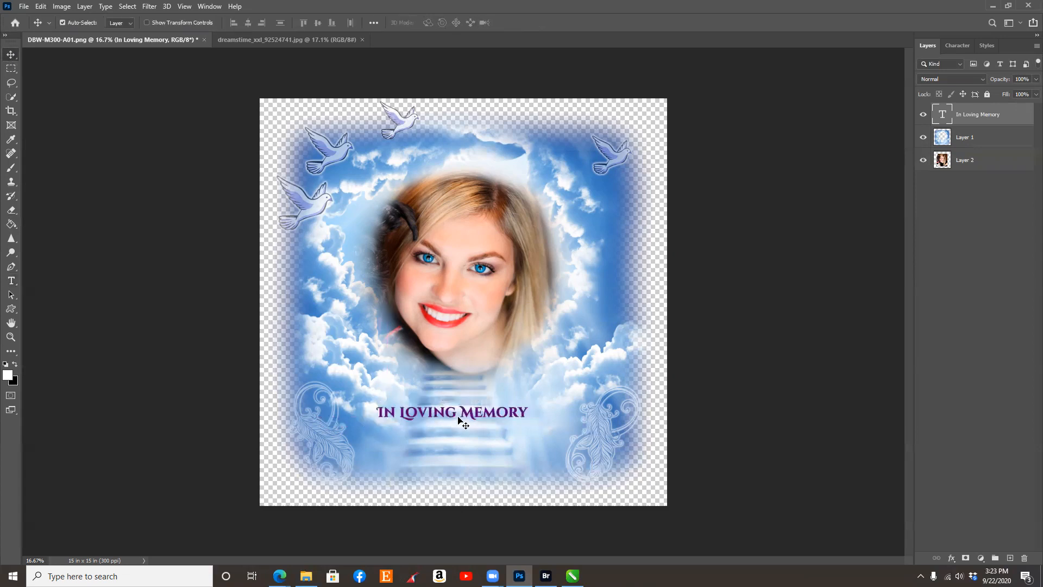
pyautogui.hotkey('ctrl', 't')
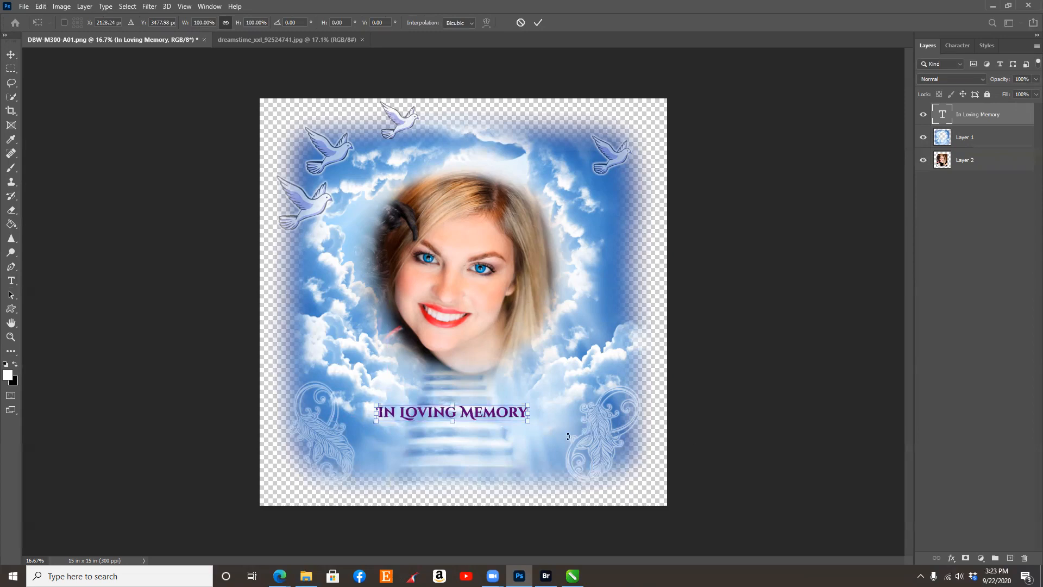
pyautogui.moveTo(530, 422); pyautogui.dragTo(596, 428)
pyautogui.click(538, 22)
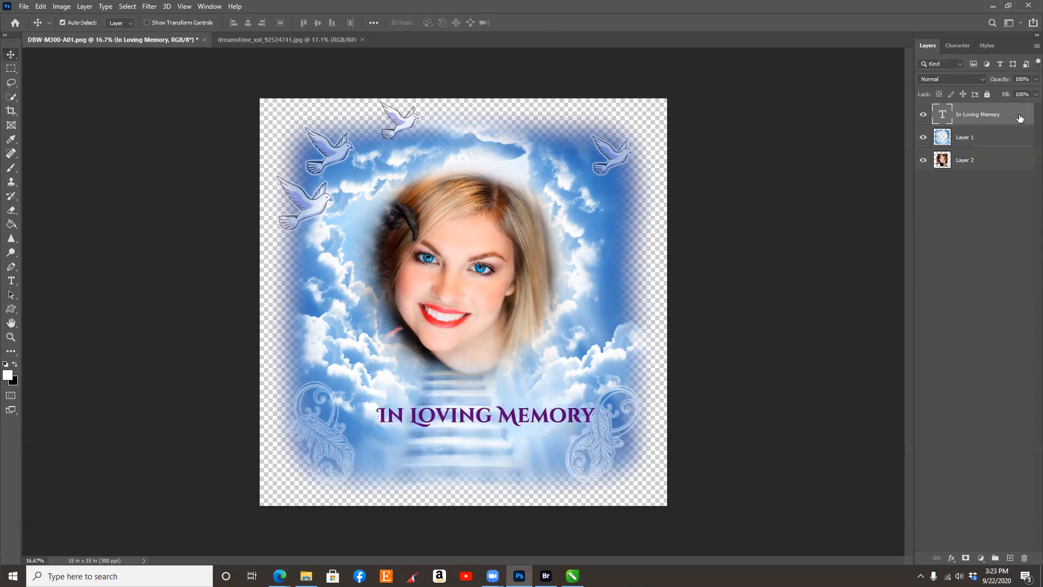
# - Examine the text's character settings, the layer list, the style presets and the document's edit history
pyautogui.click(957, 47)
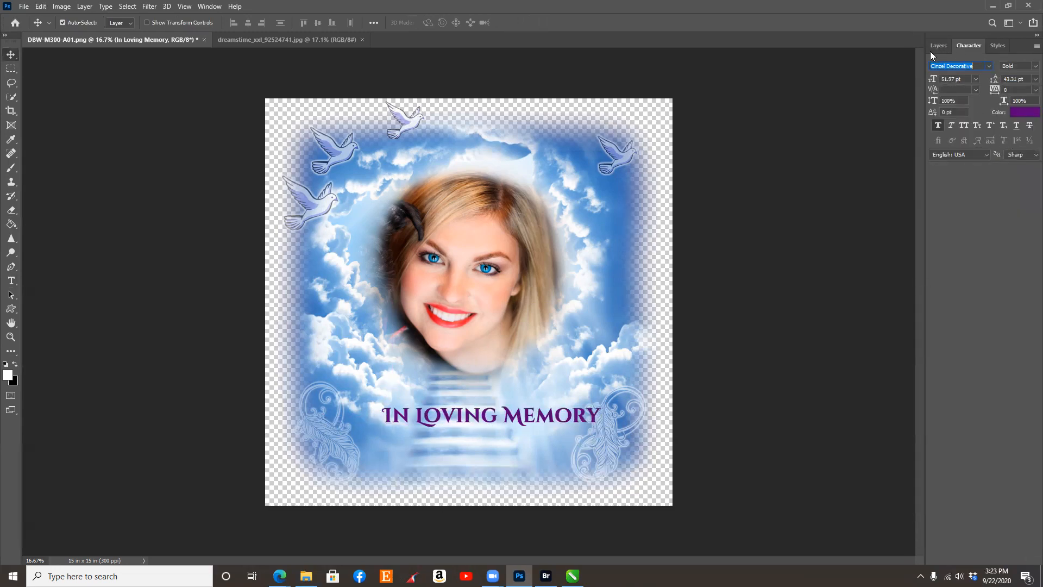
pyautogui.click(936, 46)
pyautogui.click(966, 46)
pyautogui.click(997, 46)
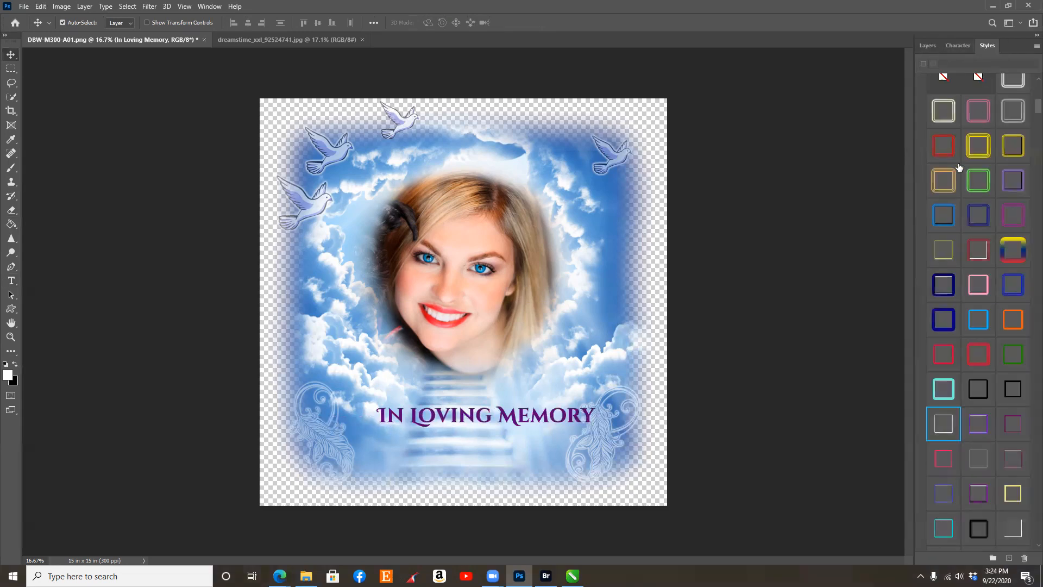
pyautogui.click(207, 7)
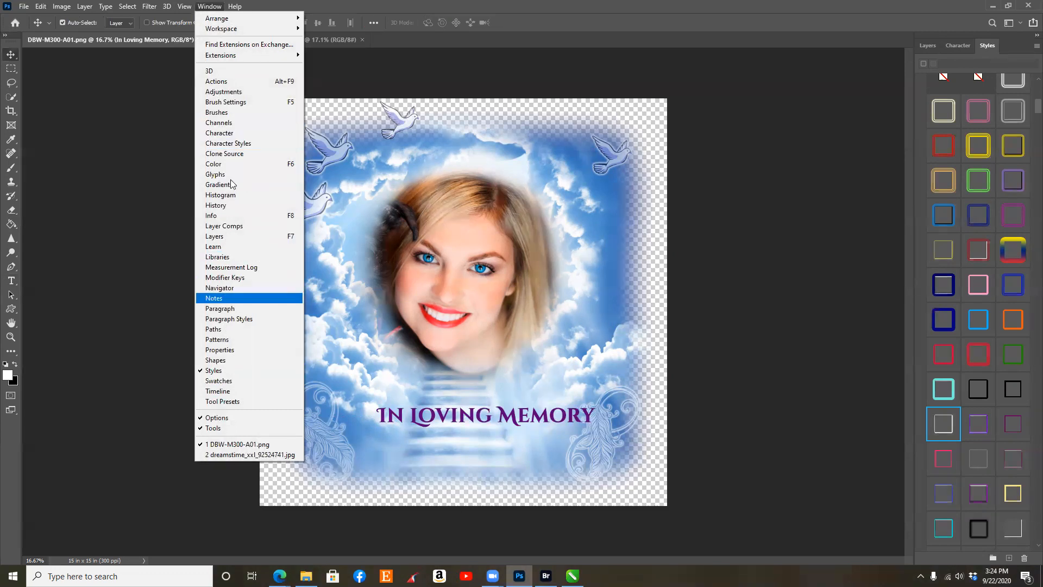
pyautogui.click(231, 205)
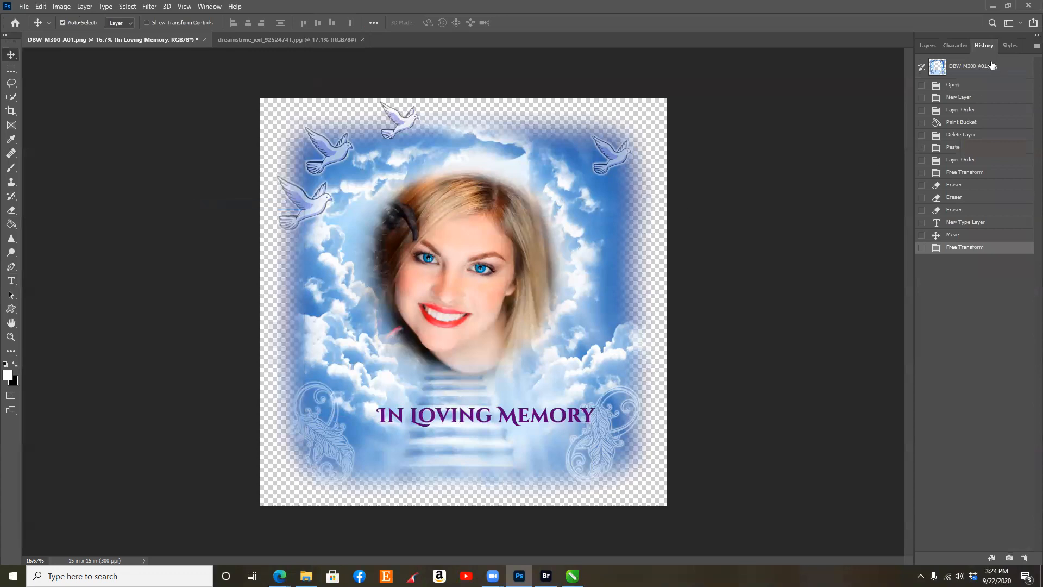
pyautogui.rightClick(987, 47)
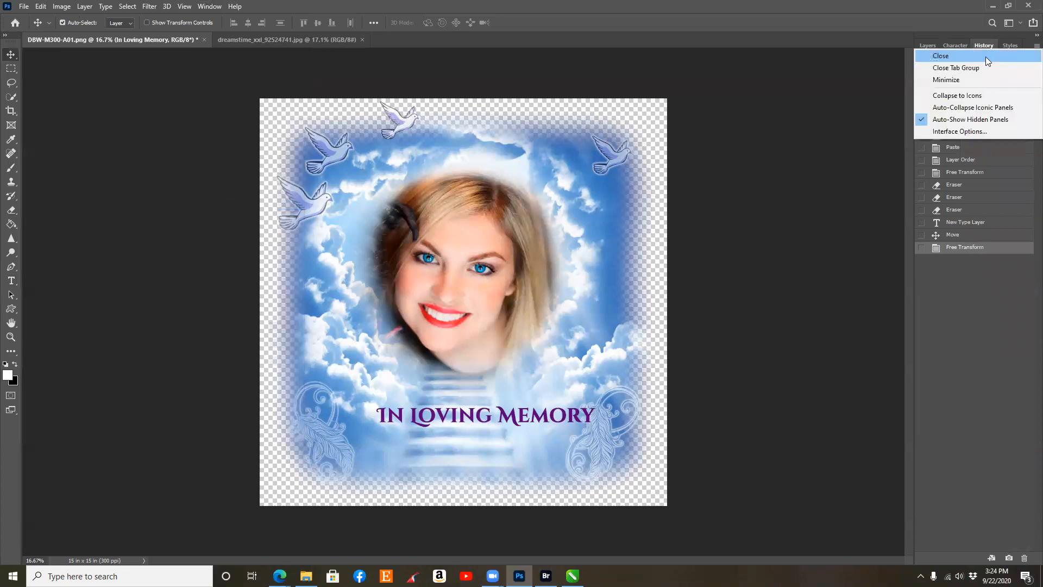
pyautogui.click(986, 57)
pyautogui.click(939, 46)
pyautogui.click(965, 49)
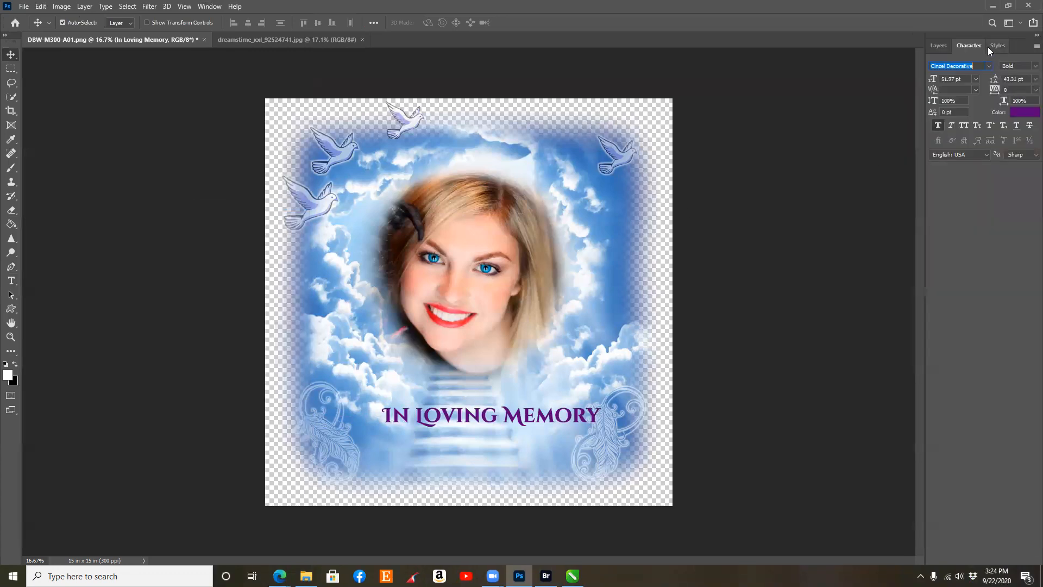
pyautogui.click(996, 47)
pyautogui.click(934, 47)
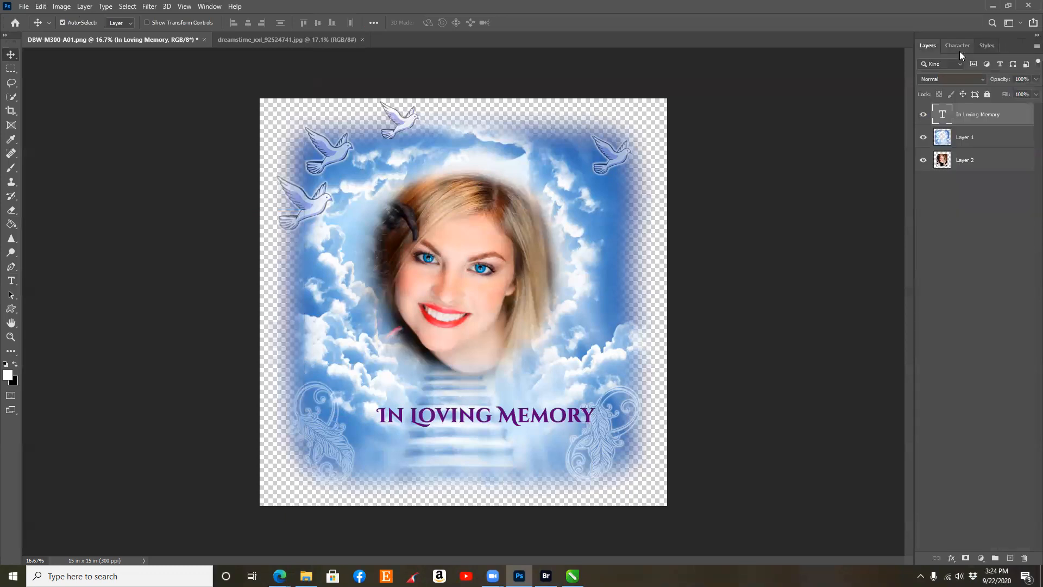
# - Set the "In Loving Memory" text in ChopinScript at 72 pt and center it beneath the portrait
pyautogui.click(959, 49)
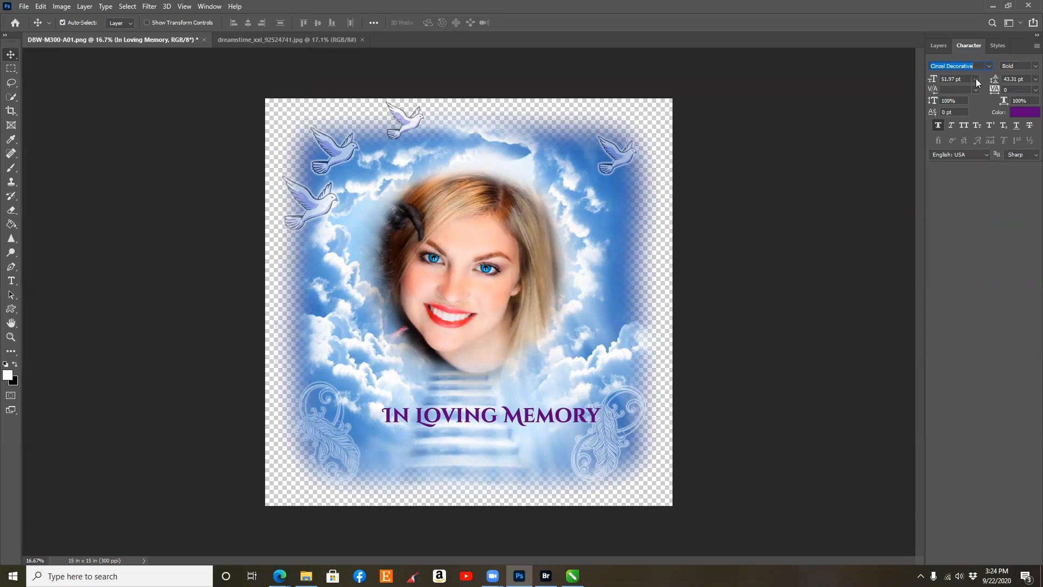
pyautogui.click(989, 67)
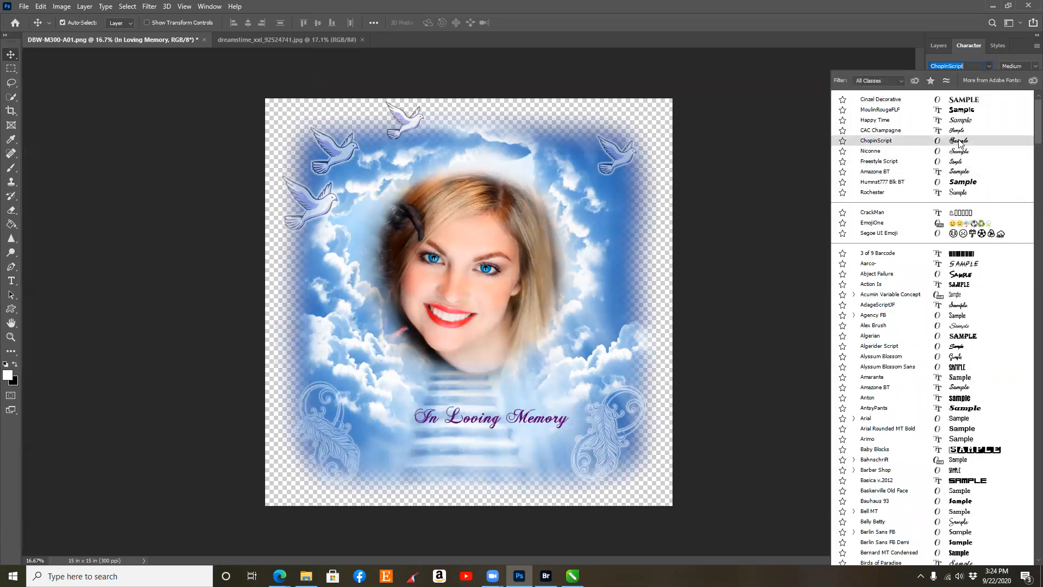
pyautogui.click(959, 143)
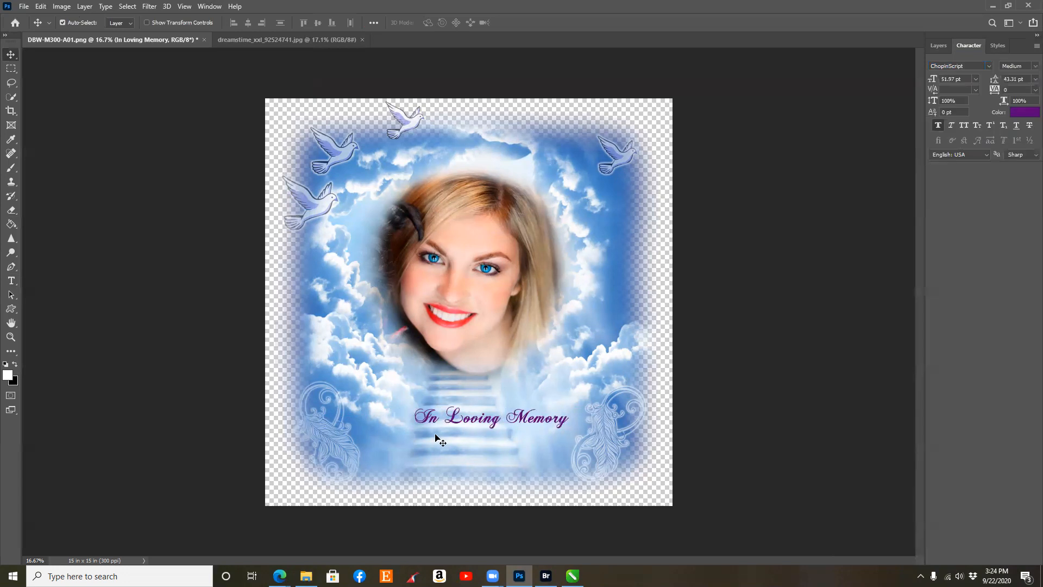
pyautogui.click(976, 79)
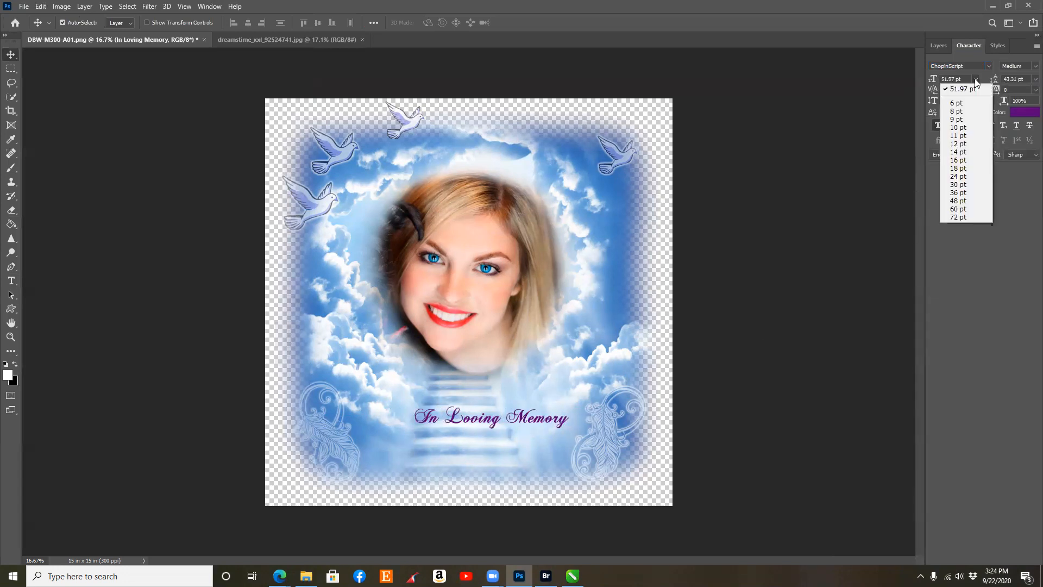
pyautogui.click(957, 217)
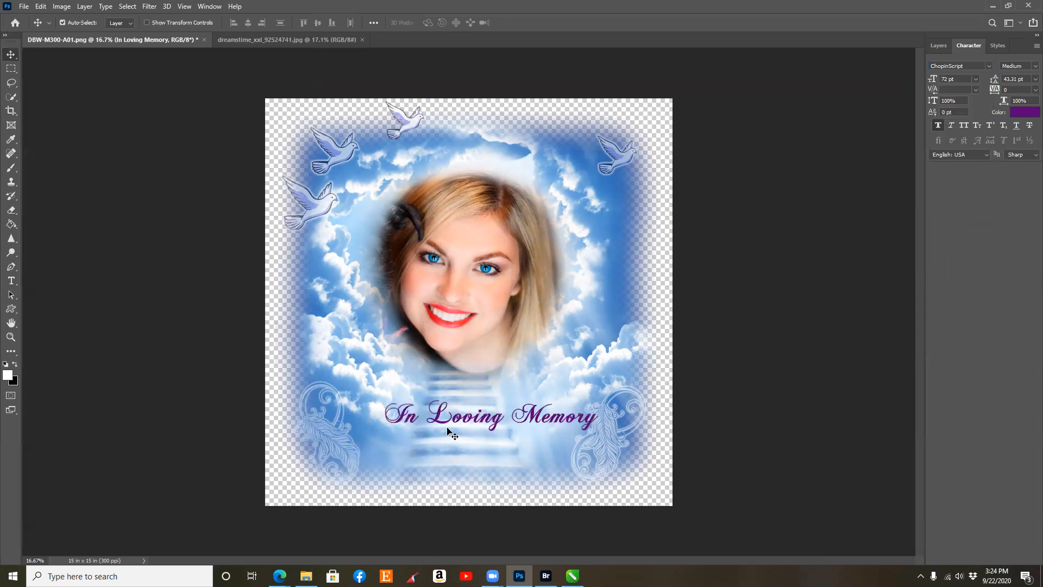
pyautogui.moveTo(437, 415); pyautogui.dragTo(414, 415)
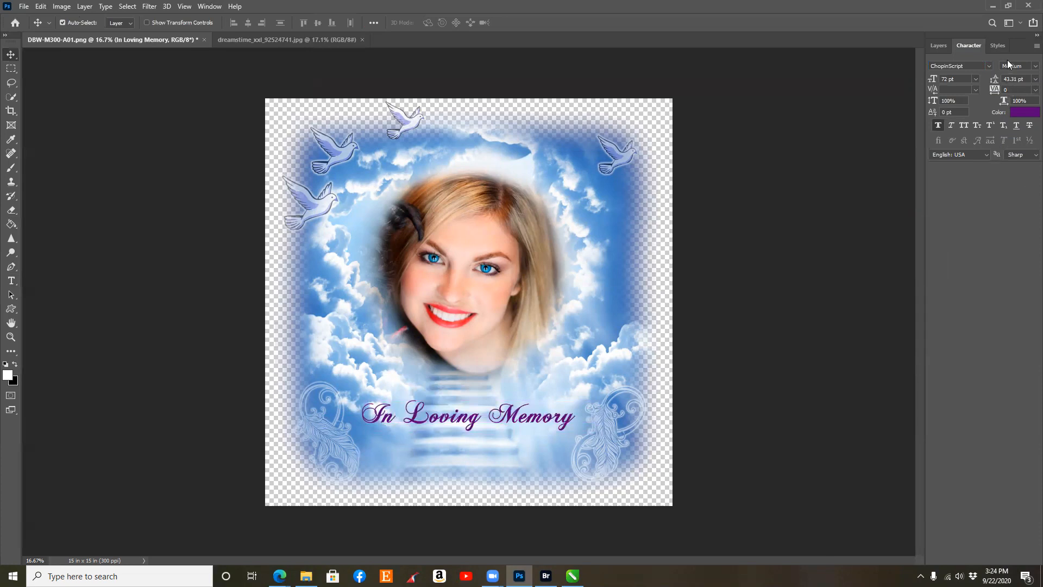
# - Recolor the "In Loving Memory" text by sampling colors from the artwork, settling on light blue 7499cf
pyautogui.click(1018, 118)
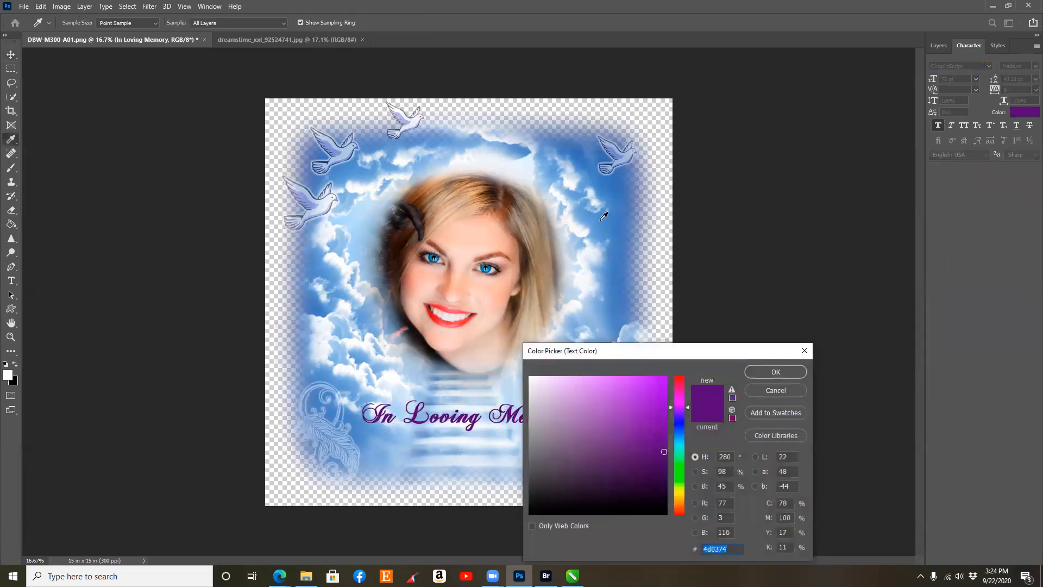
pyautogui.click(776, 372)
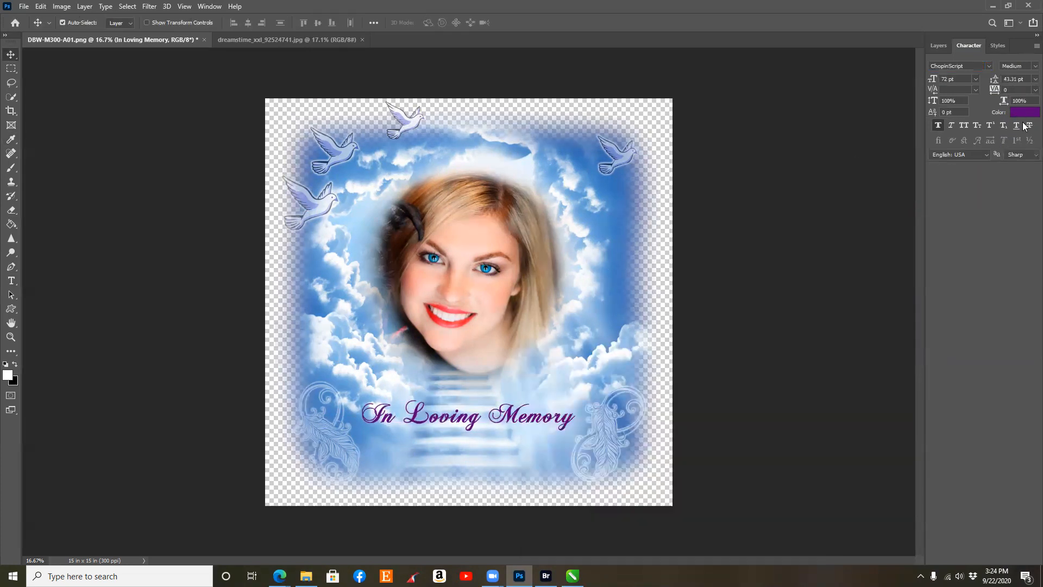
pyautogui.click(1019, 113)
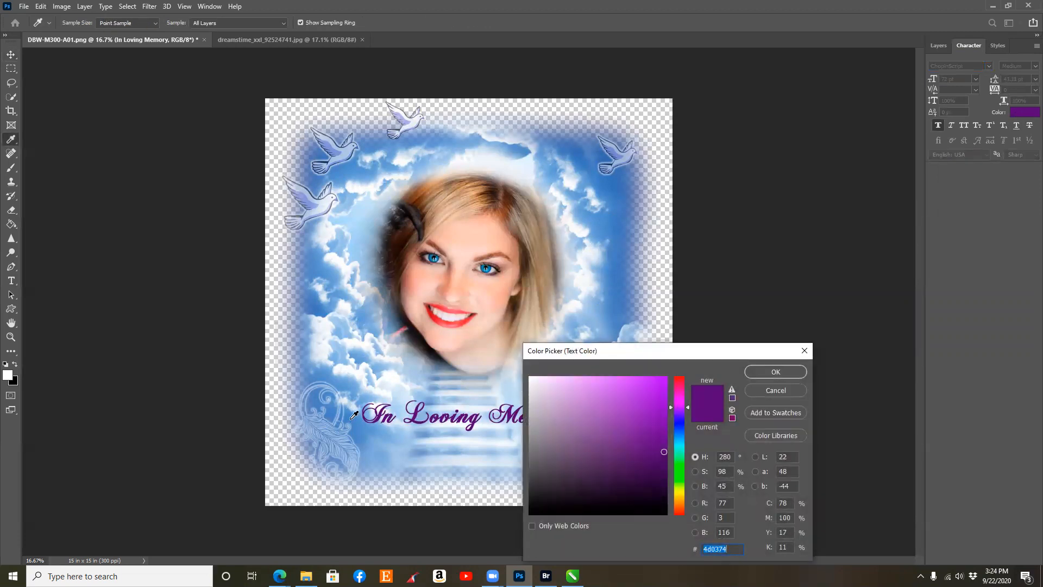
pyautogui.click(558, 148)
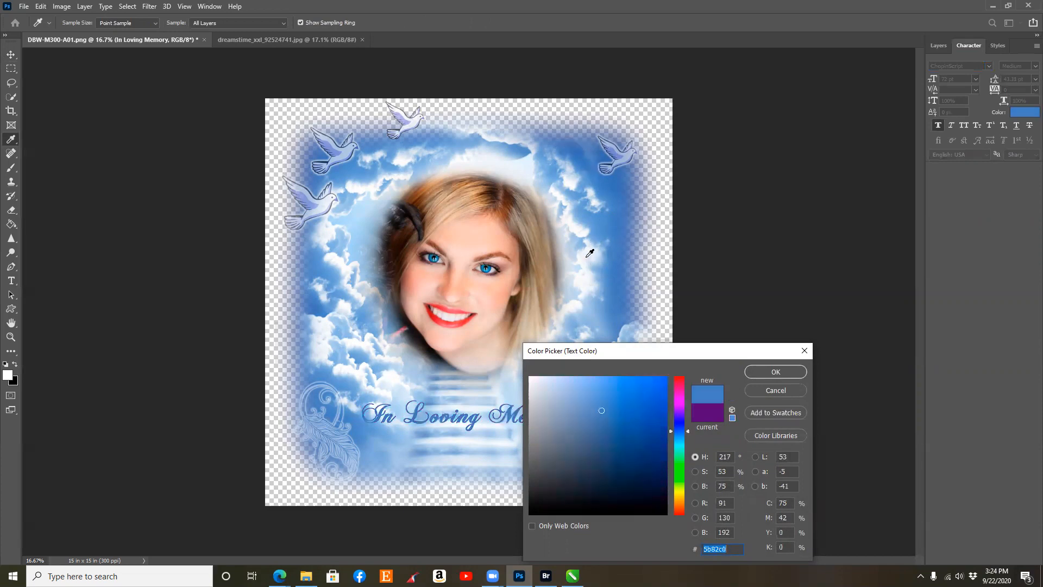
pyautogui.click(609, 336)
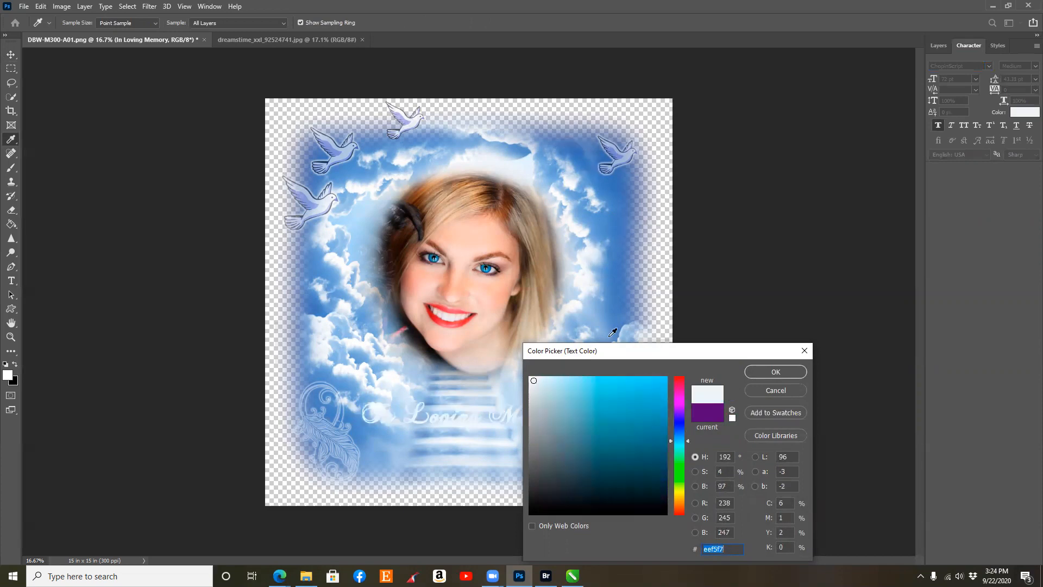
pyautogui.click(490, 267)
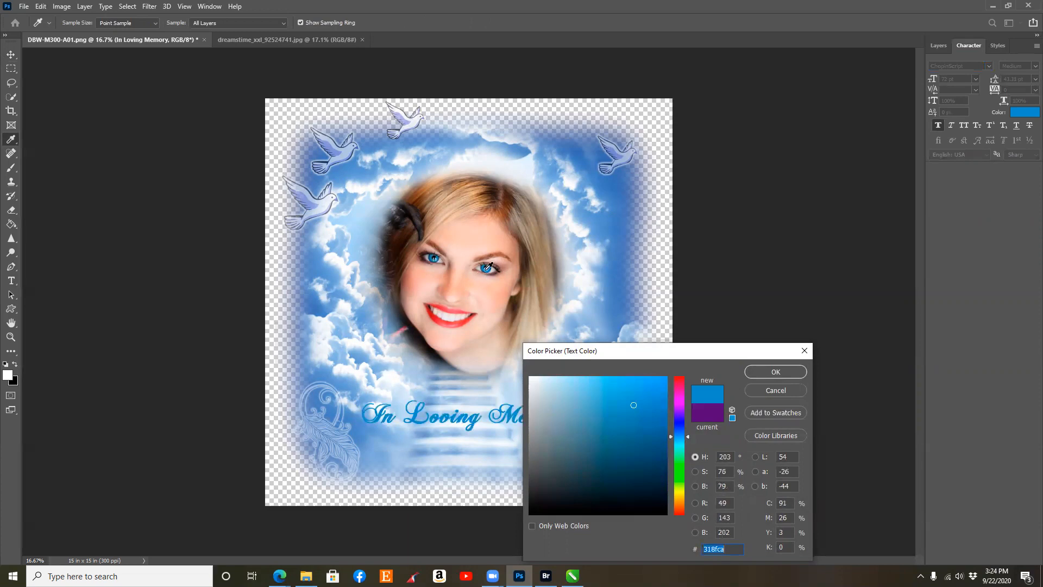
pyautogui.click(442, 318)
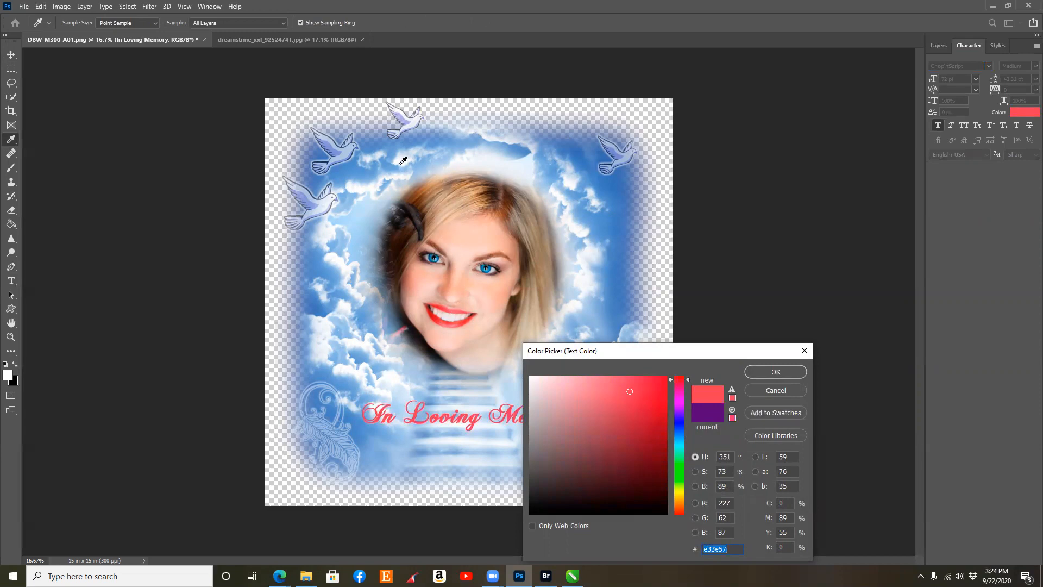
pyautogui.click(457, 393)
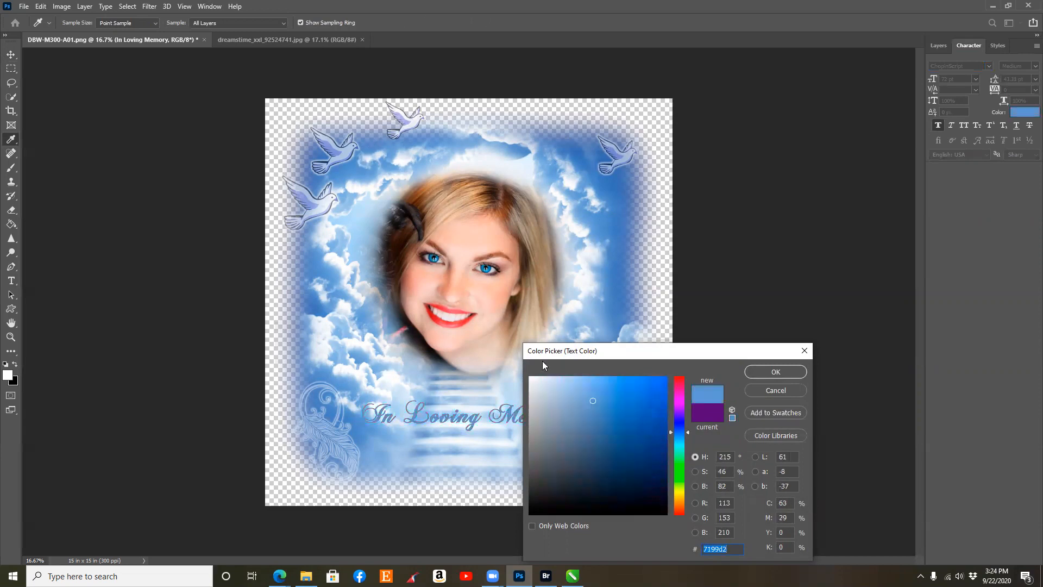
pyautogui.click(489, 268)
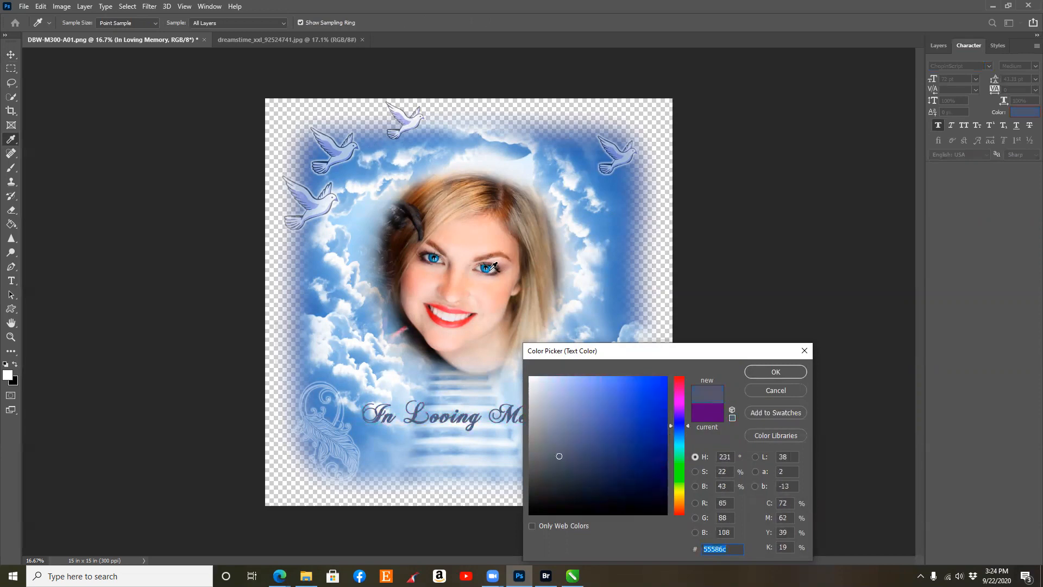
pyautogui.click(493, 265)
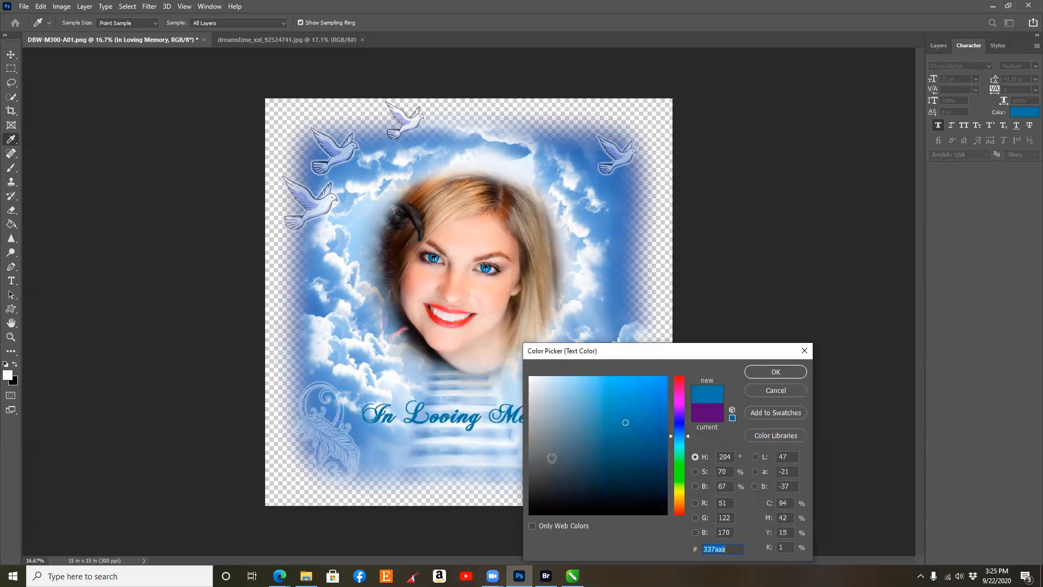
pyautogui.click(375, 431)
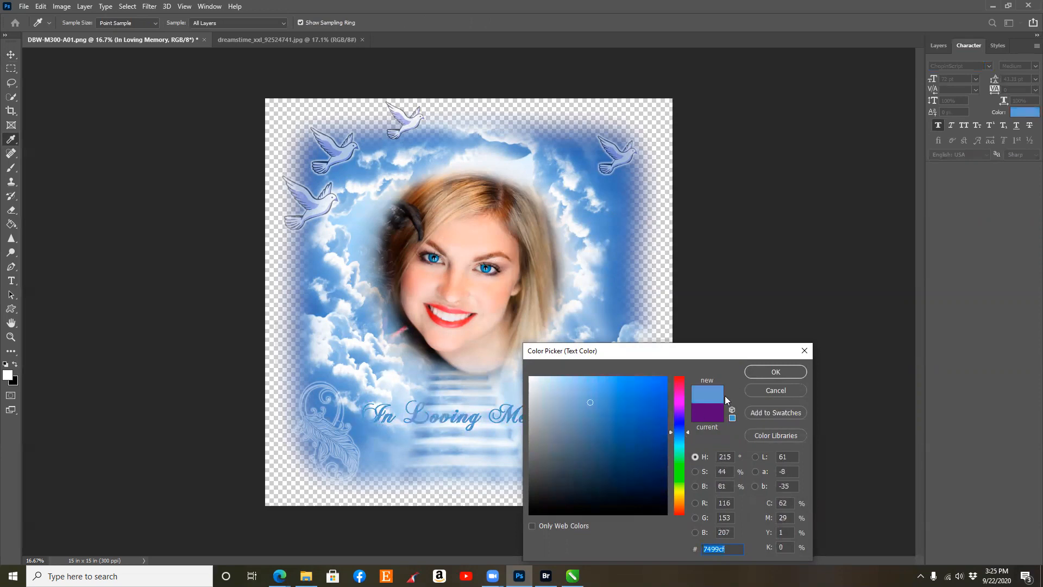
pyautogui.click(762, 372)
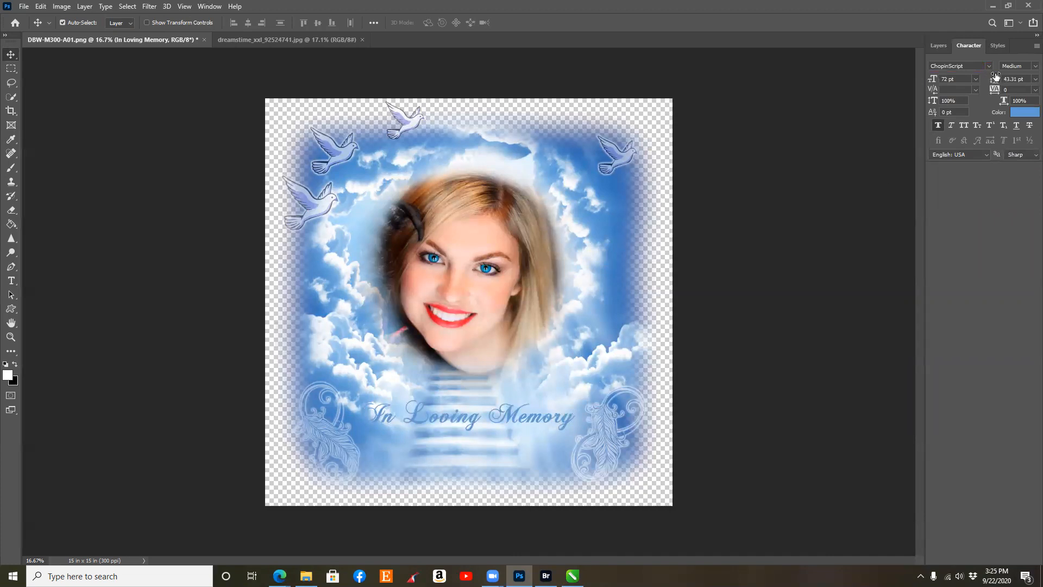
# - Add a Stroke layer effect positioned Outside to the "In Loving Memory" text layer
pyautogui.click(998, 46)
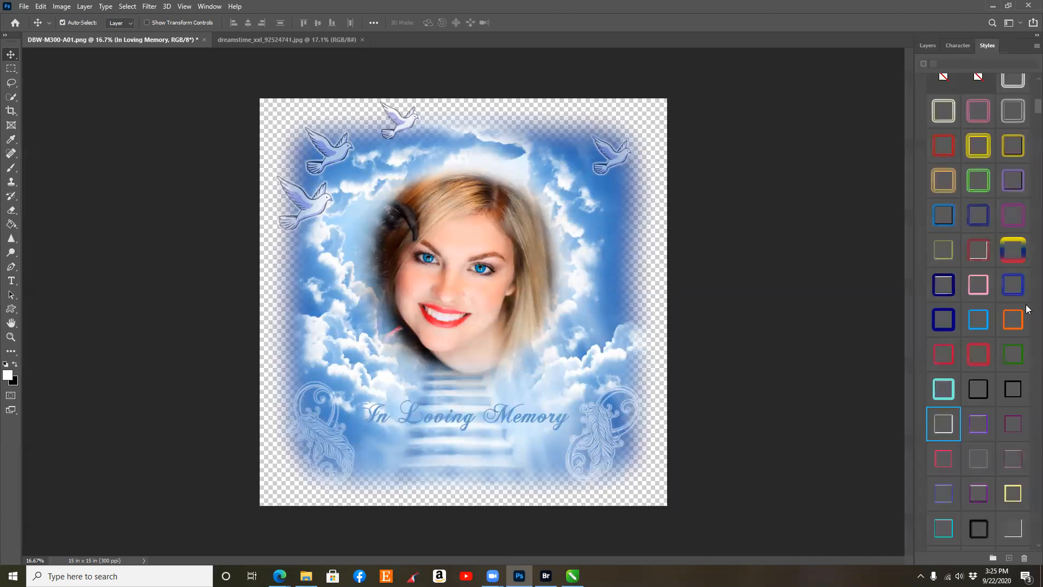
pyautogui.click(972, 467)
pyautogui.click(928, 47)
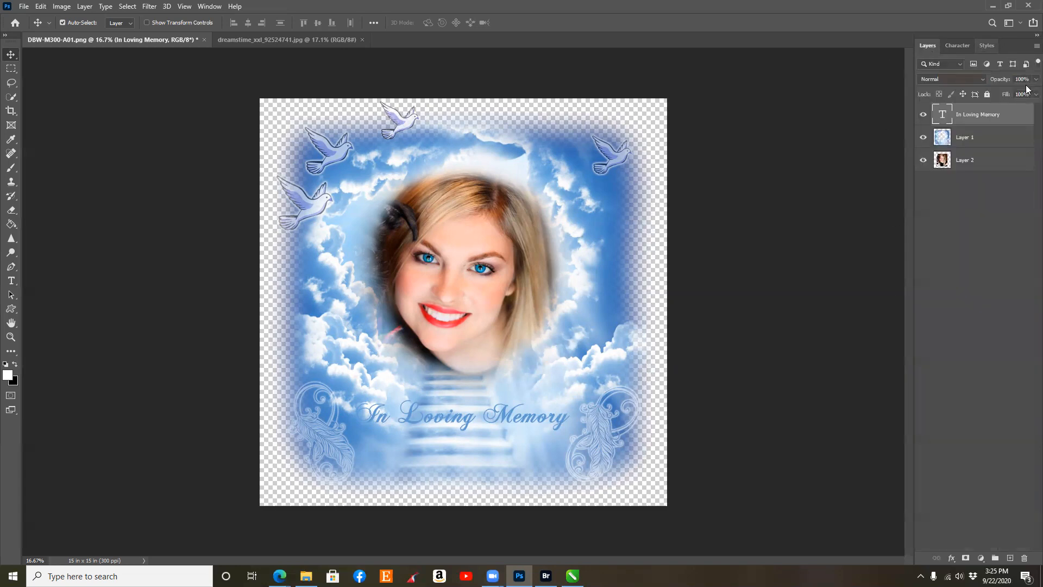
pyautogui.rightClick(955, 116)
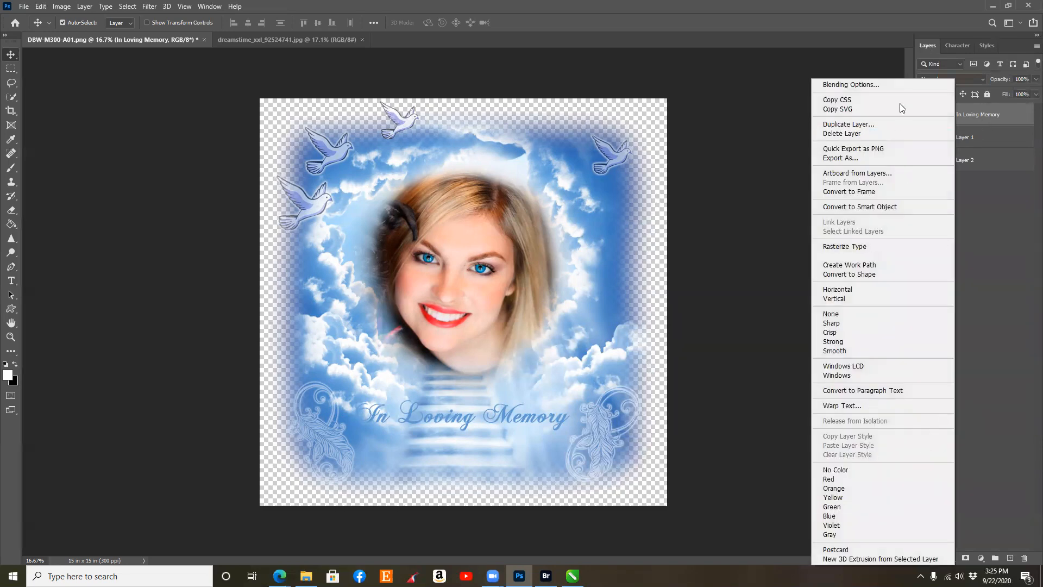
pyautogui.click(857, 86)
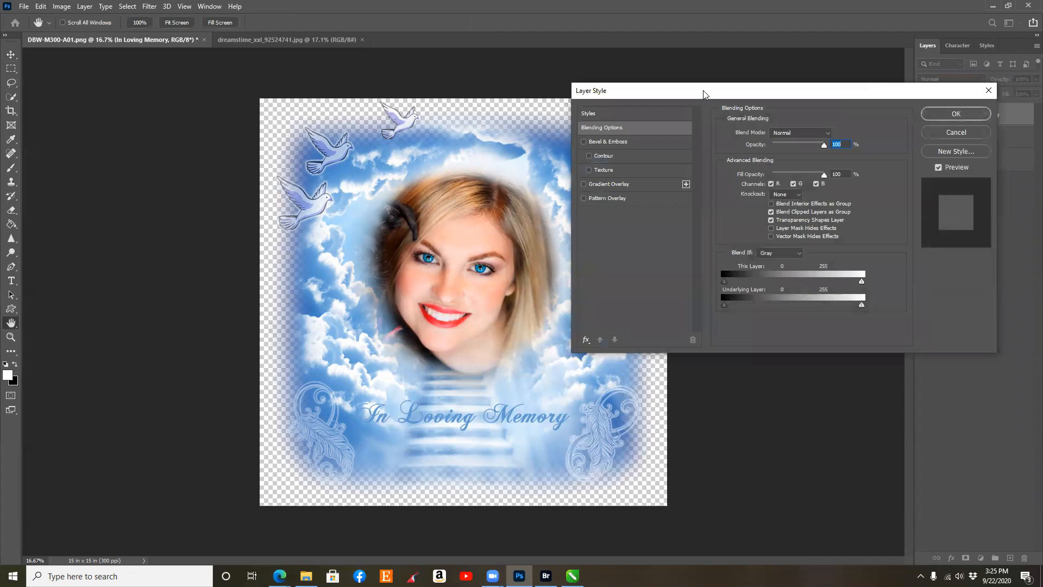
pyautogui.moveTo(704, 94); pyautogui.dragTo(784, 85)
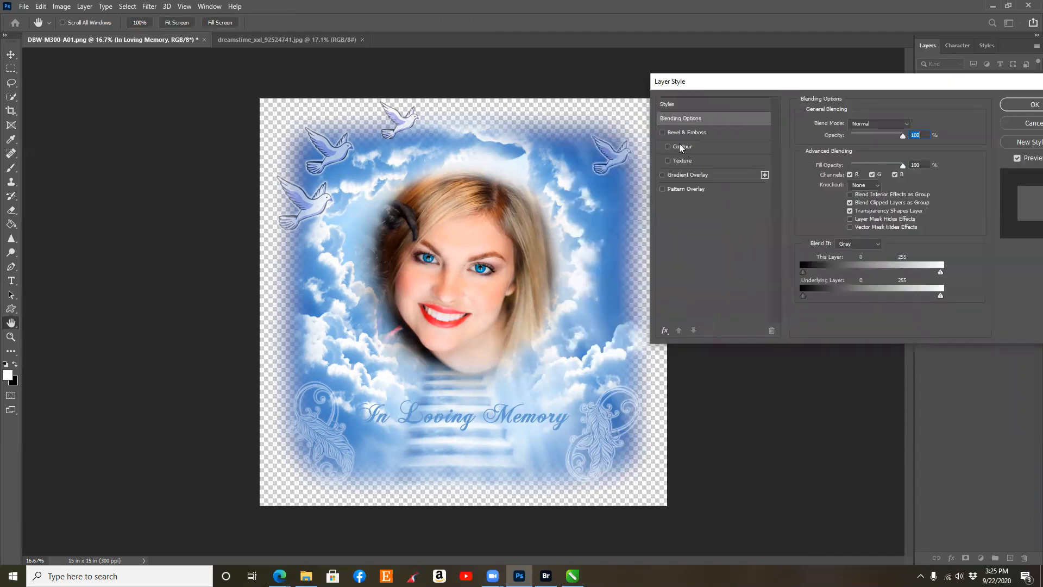
pyautogui.click(665, 330)
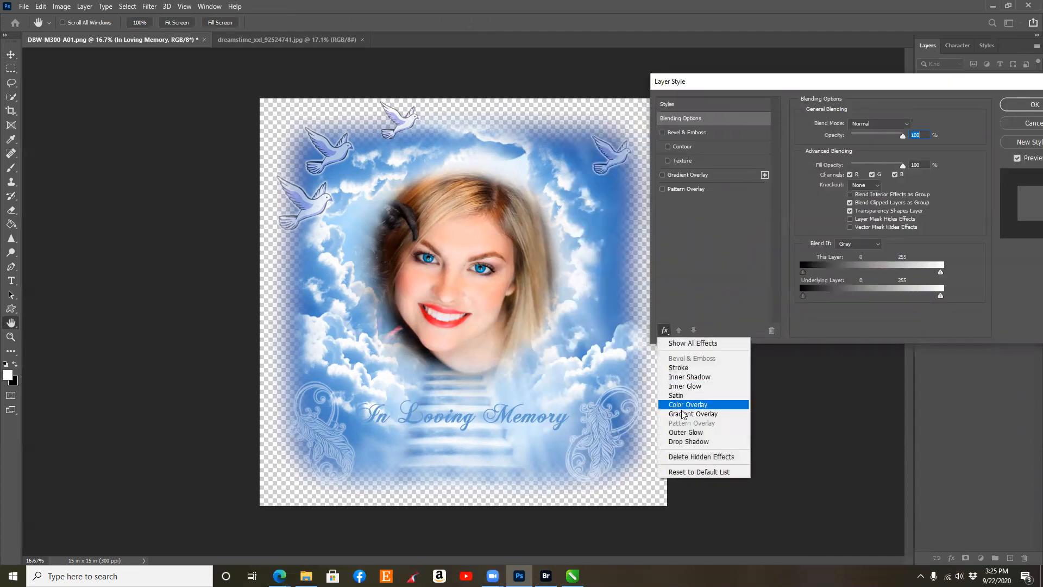
pyautogui.click(679, 367)
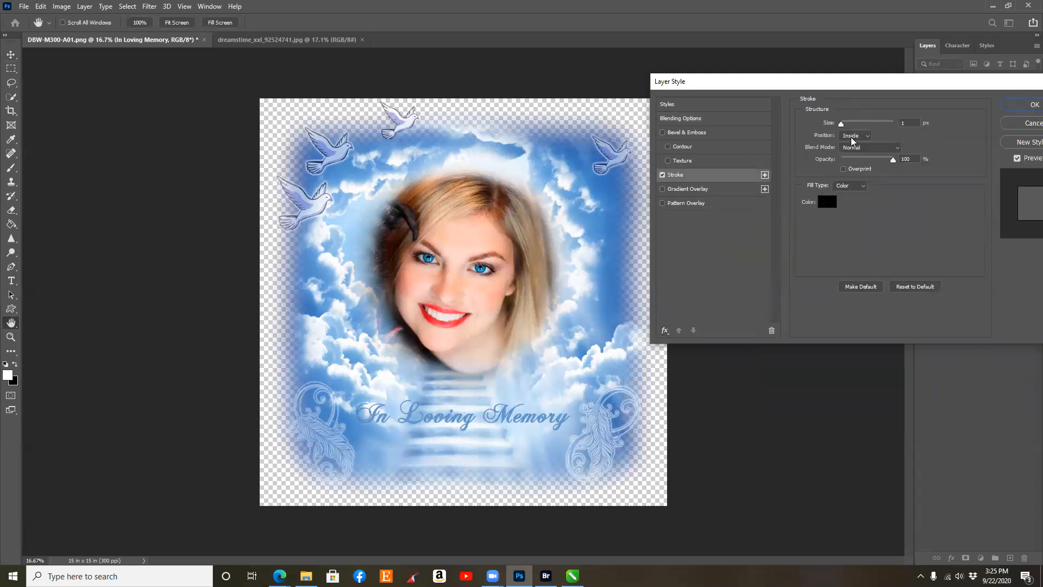
pyautogui.click(851, 137)
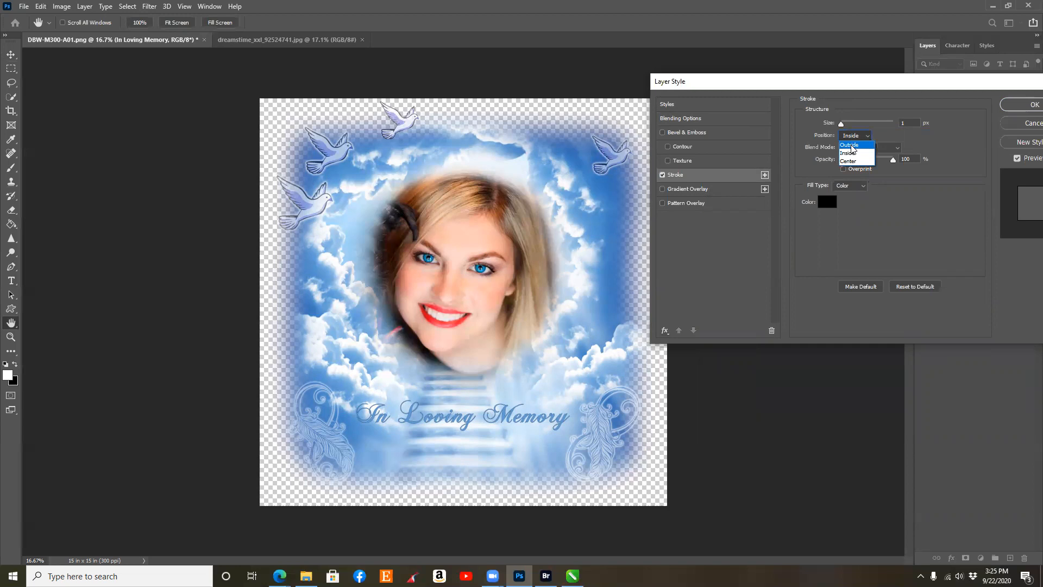
pyautogui.click(851, 145)
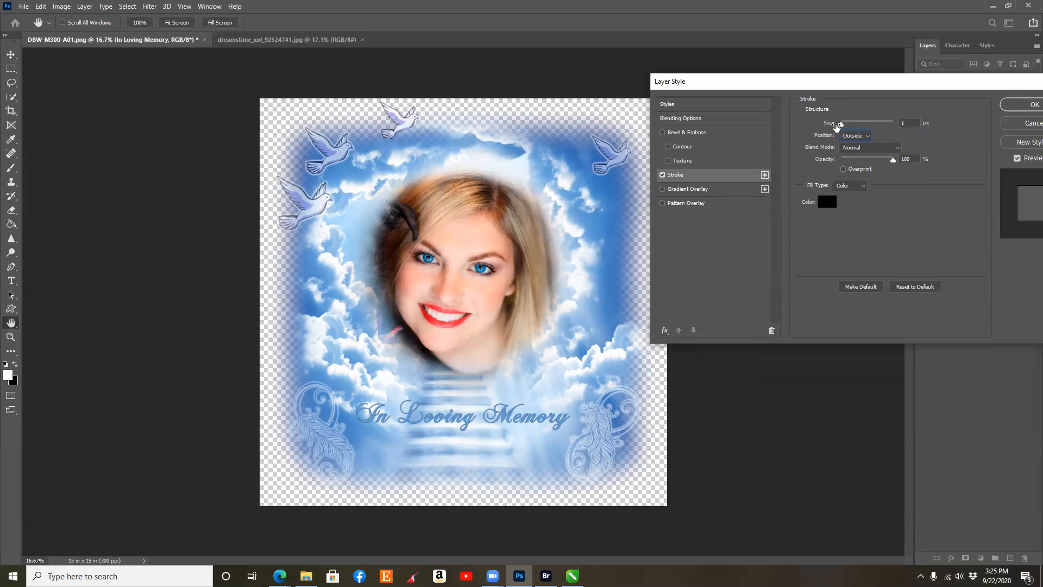
# - Set the text's stroke color to white (ffffff) and its size to 10 px
pyautogui.click(822, 206)
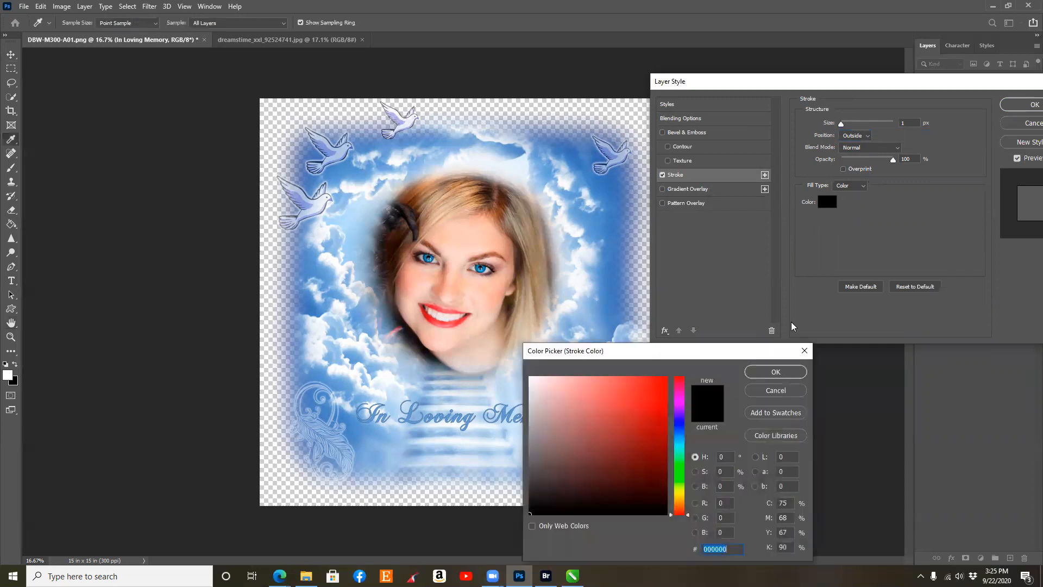
pyautogui.click(531, 378)
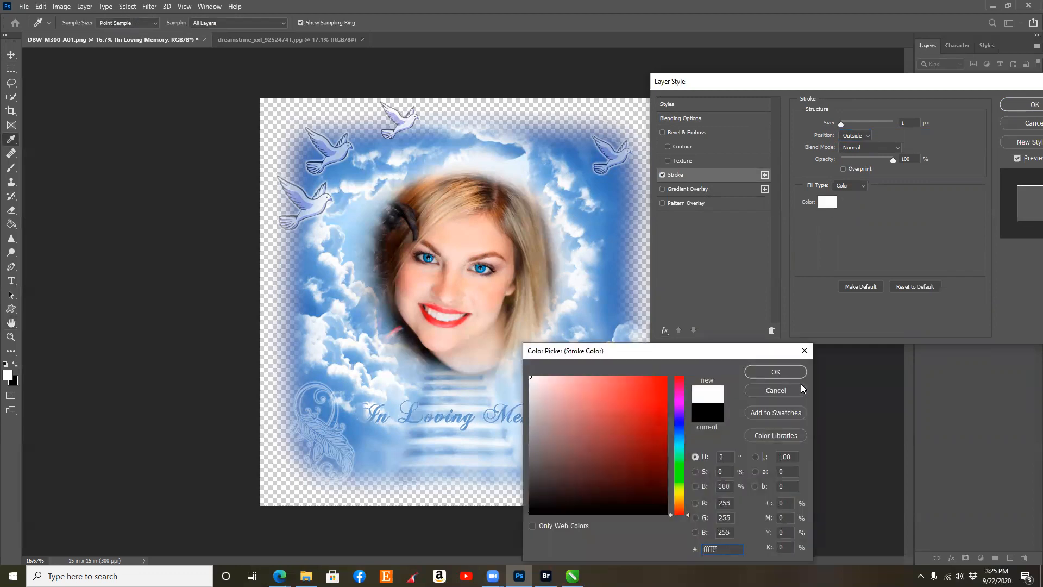
pyautogui.click(762, 369)
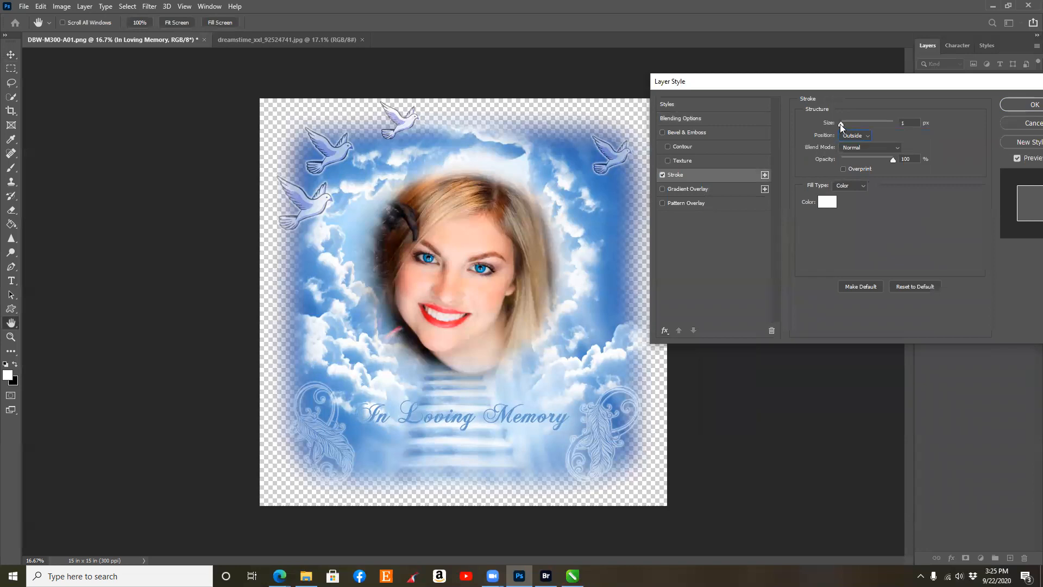
pyautogui.moveTo(845, 124)
pyautogui.mouseDown()
pyautogui.moveTo(860, 126)
pyautogui.moveTo(847, 132)
pyautogui.mouseUp()
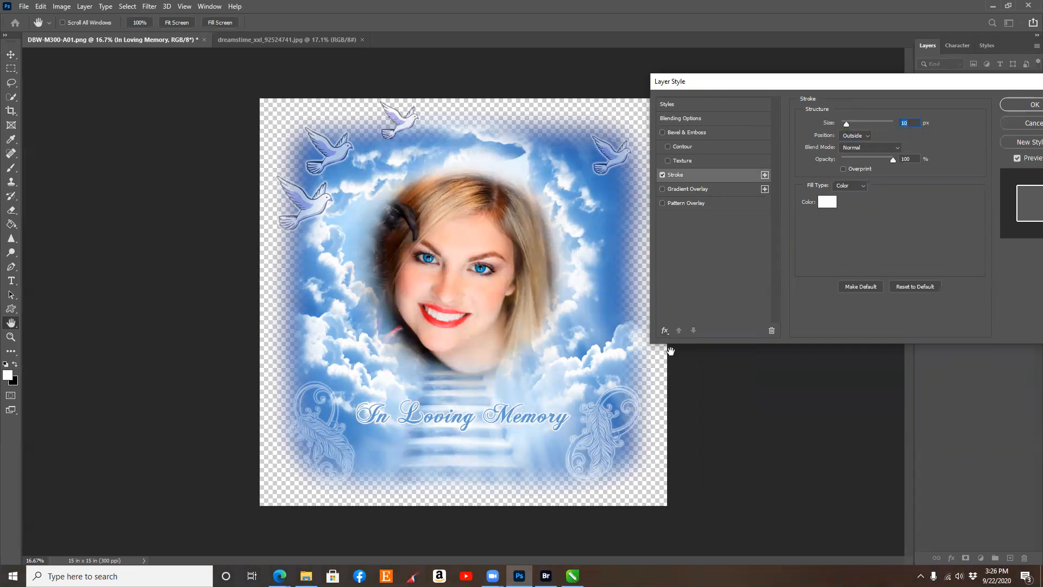
# - Add a Color Overlay effect to the text, trying blue and sampled lip colors before choosing bright red ff001d
pyautogui.click(665, 330)
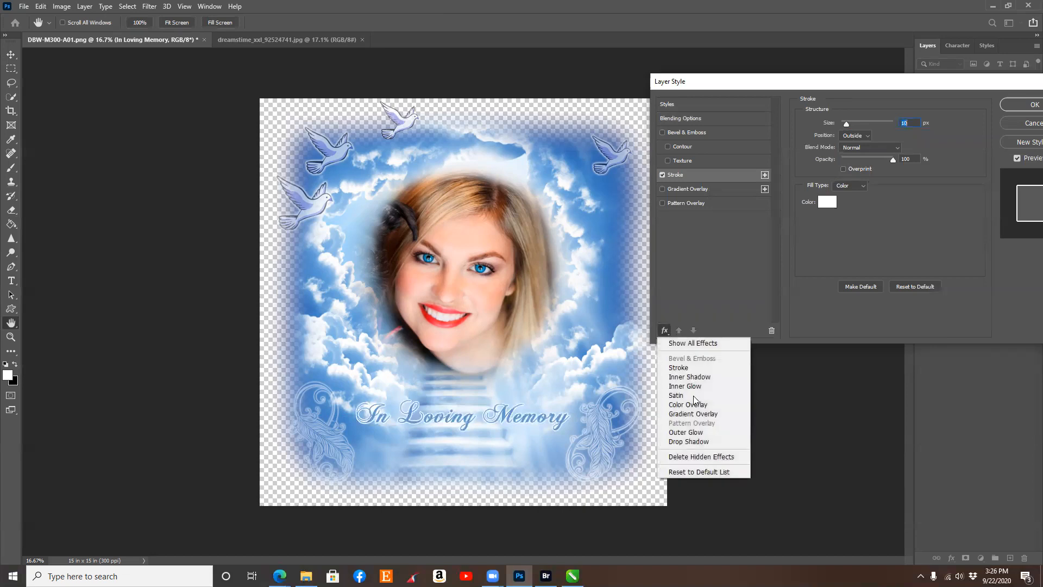
pyautogui.click(701, 404)
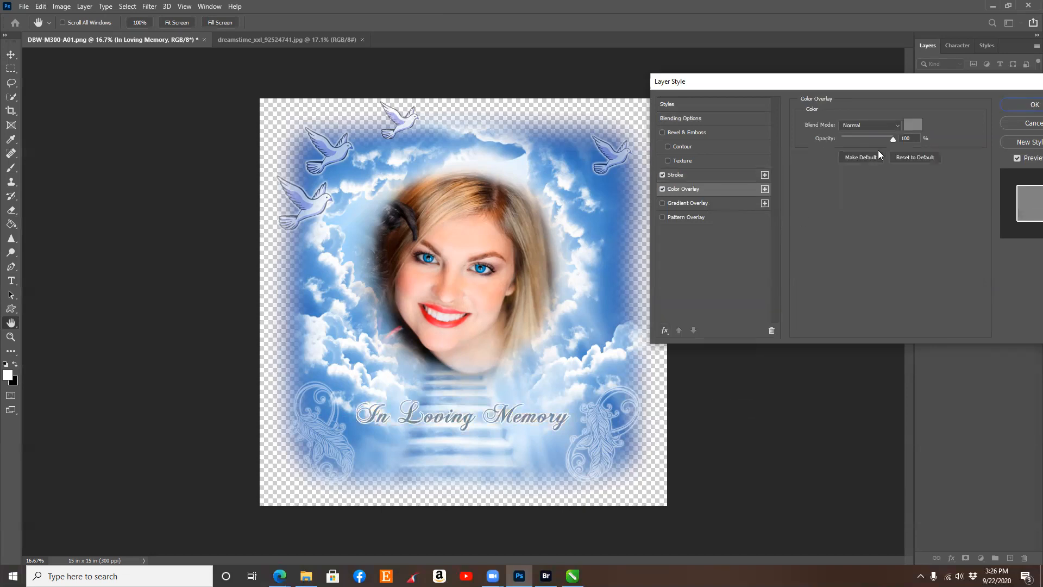
pyautogui.click(913, 125)
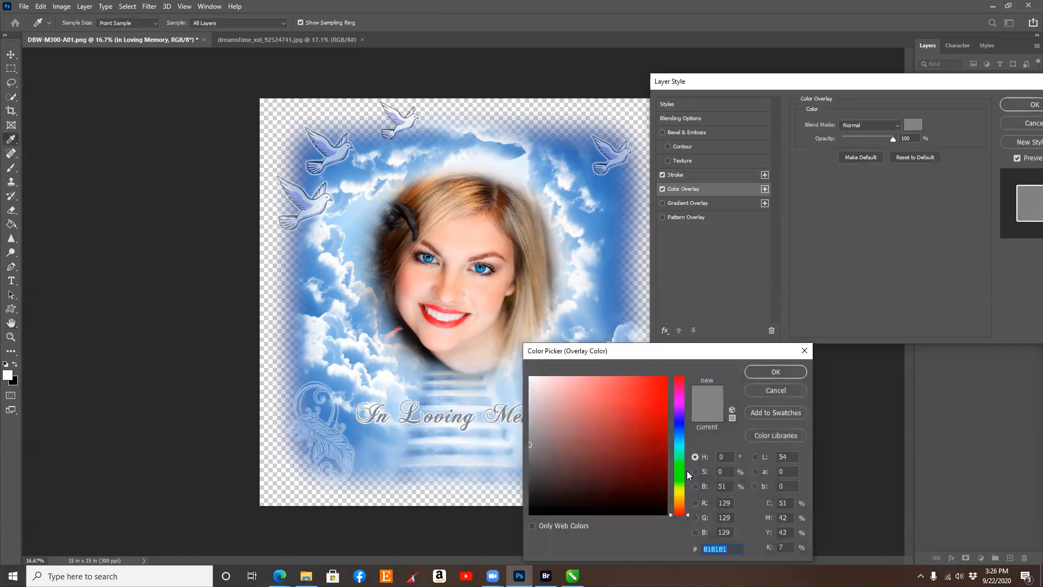
pyautogui.click(682, 422)
pyautogui.click(661, 377)
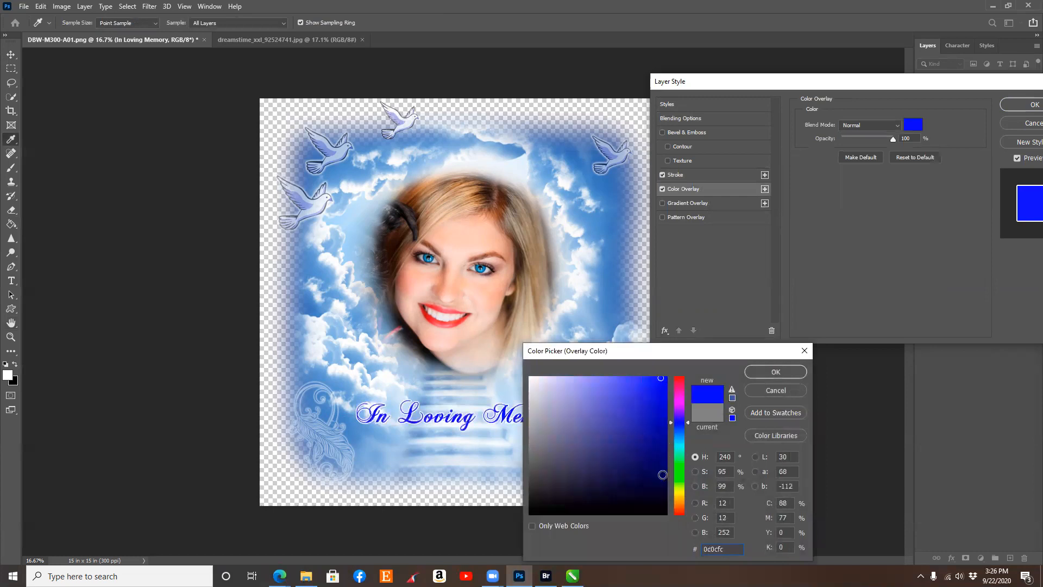
pyautogui.click(434, 323)
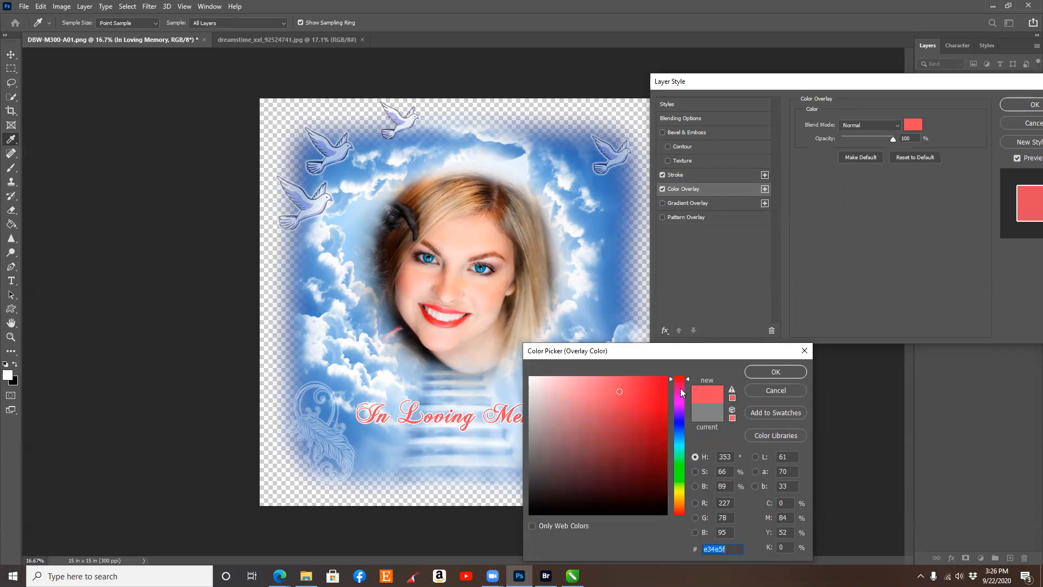
pyautogui.click(666, 379)
pyautogui.press('space')
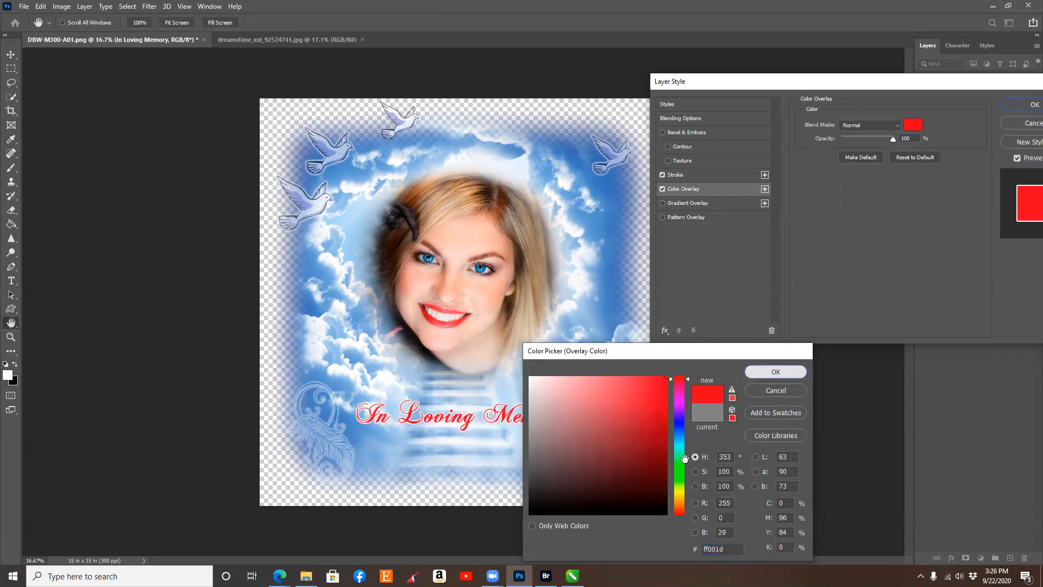
pyautogui.press('Return')
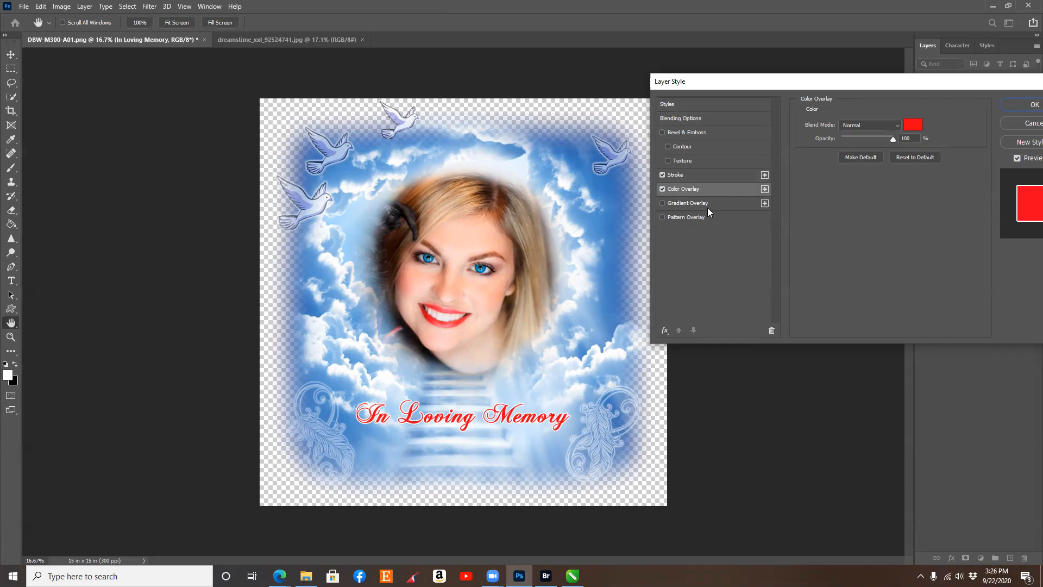
# - Replace the text's Color Overlay effect with a Gradient Overlay
pyautogui.click(663, 203)
pyautogui.click(662, 189)
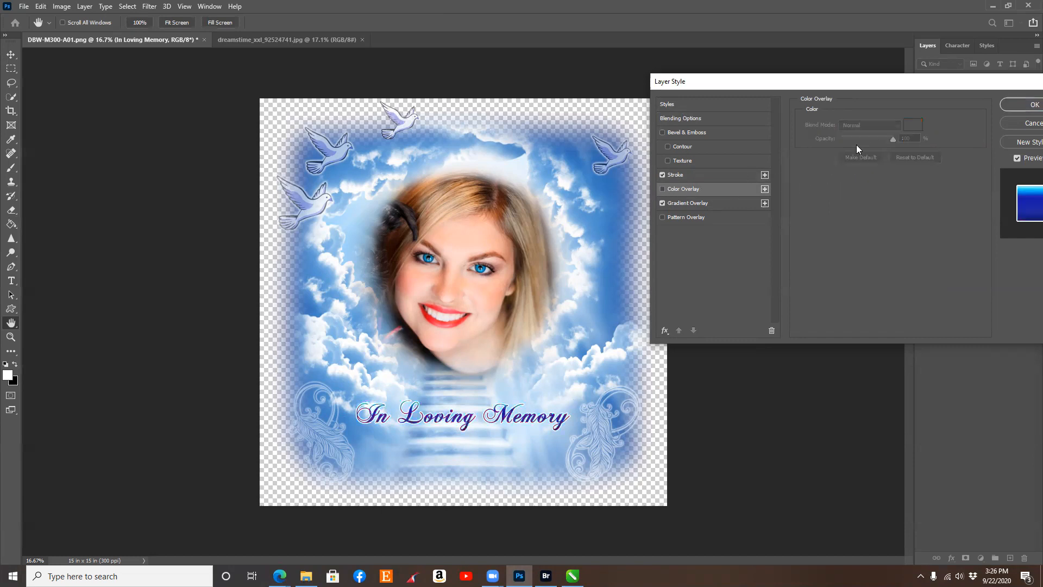
pyautogui.click(727, 201)
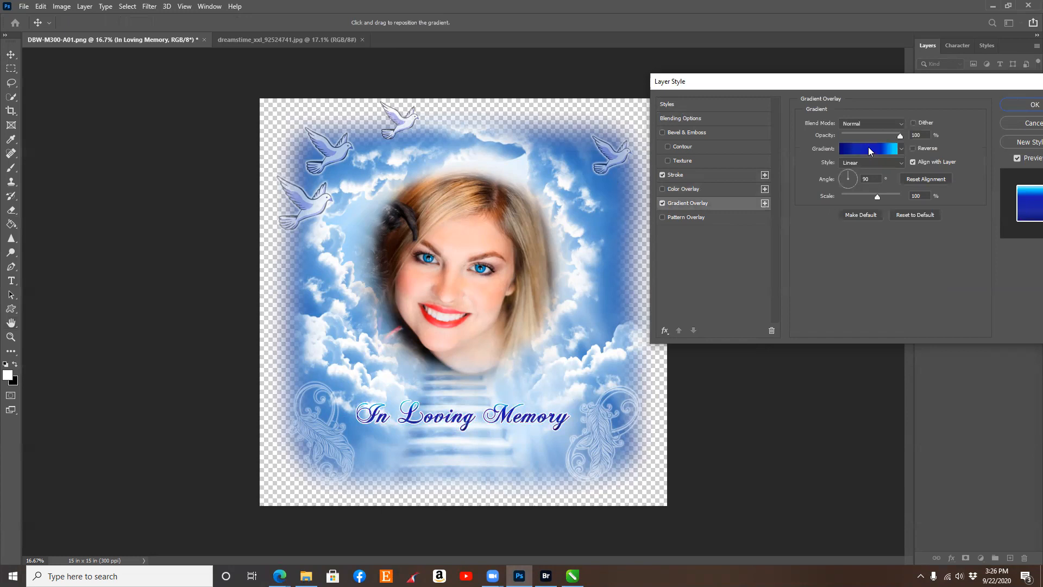
# - Try the Purple_03 and Purple_21 gradient presets on the text and browse the Pinks presets
pyautogui.click(869, 148)
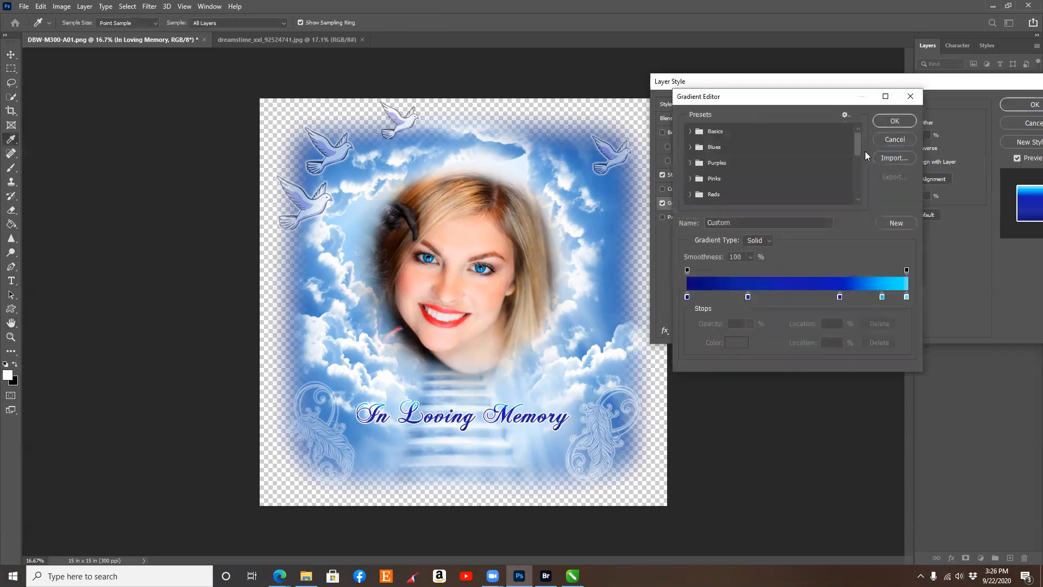
pyautogui.click(691, 163)
pyautogui.click(738, 180)
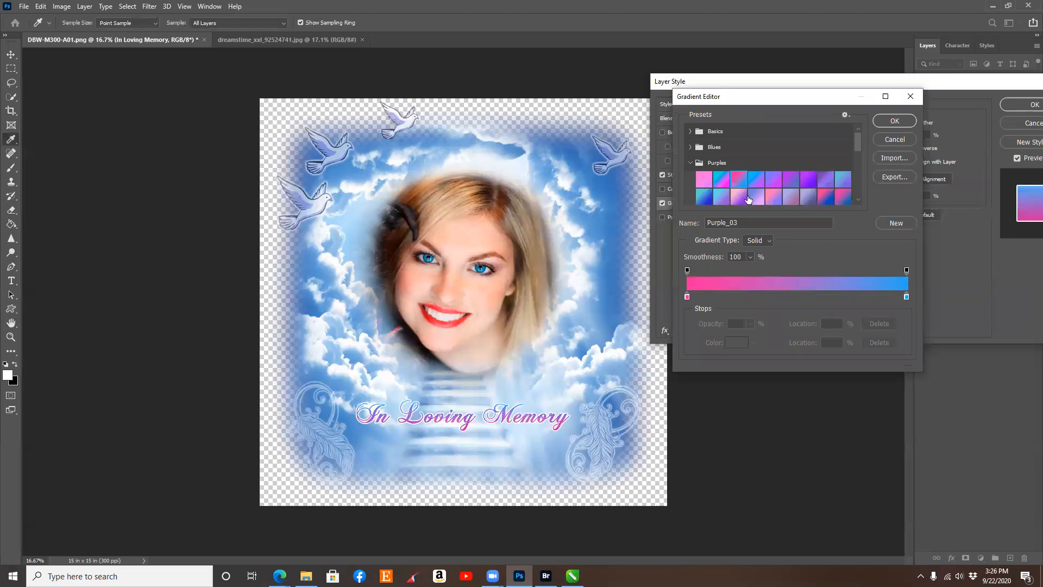
pyautogui.click(748, 200)
pyautogui.scroll(-3, 751, 182)
pyautogui.click(739, 145)
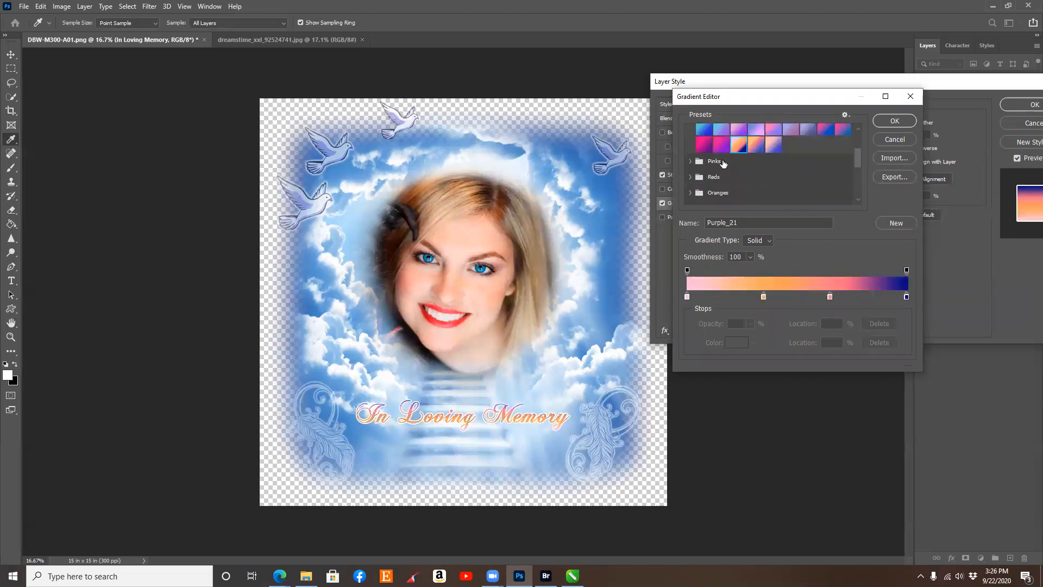
pyautogui.click(690, 163)
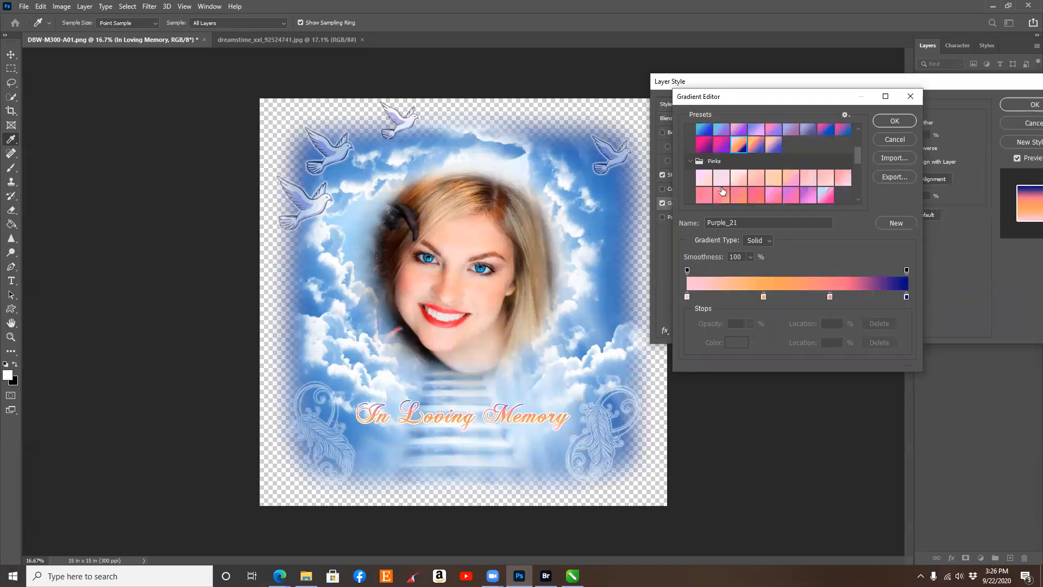
pyautogui.scroll(-4, 766, 182)
pyautogui.scroll(1, 699, 174)
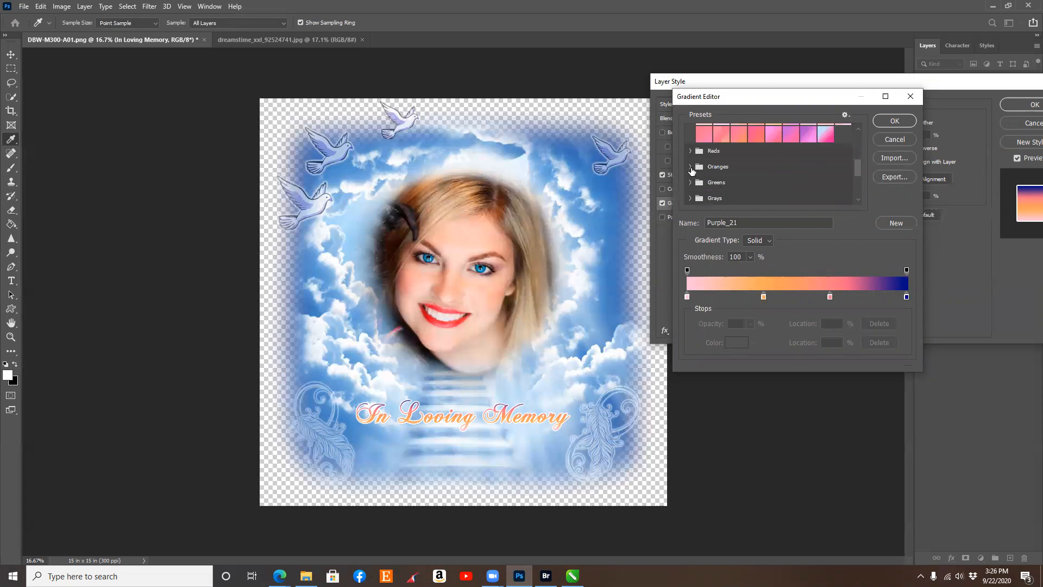
# - Apply the custom dark-blue-to-cyan gradient preset to the "In Loving Memory" text after trying the black-to-purple one, and confirm the layer style
pyautogui.scroll(-4, 692, 188)
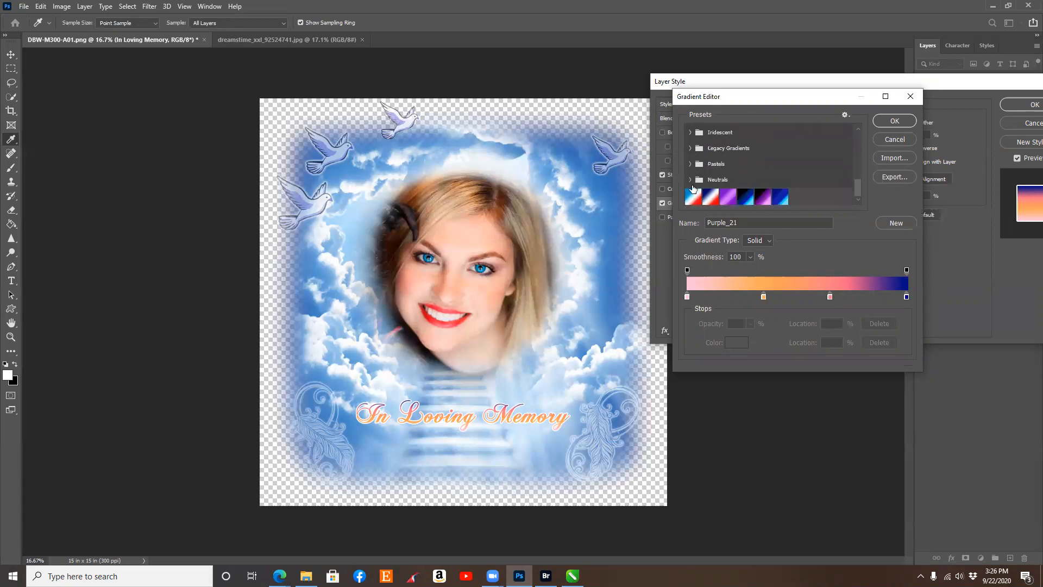
pyautogui.click(761, 198)
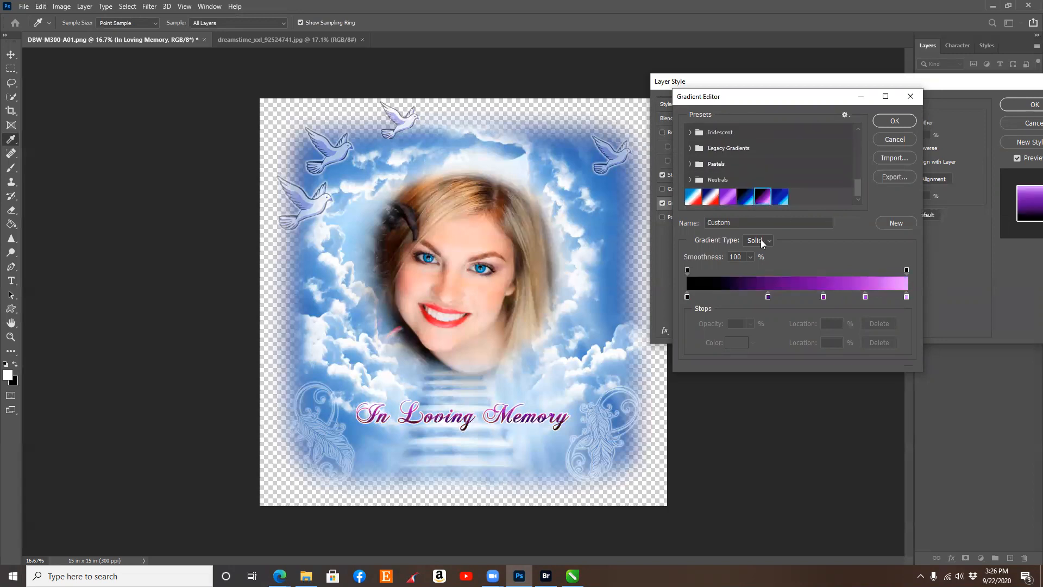
pyautogui.click(784, 199)
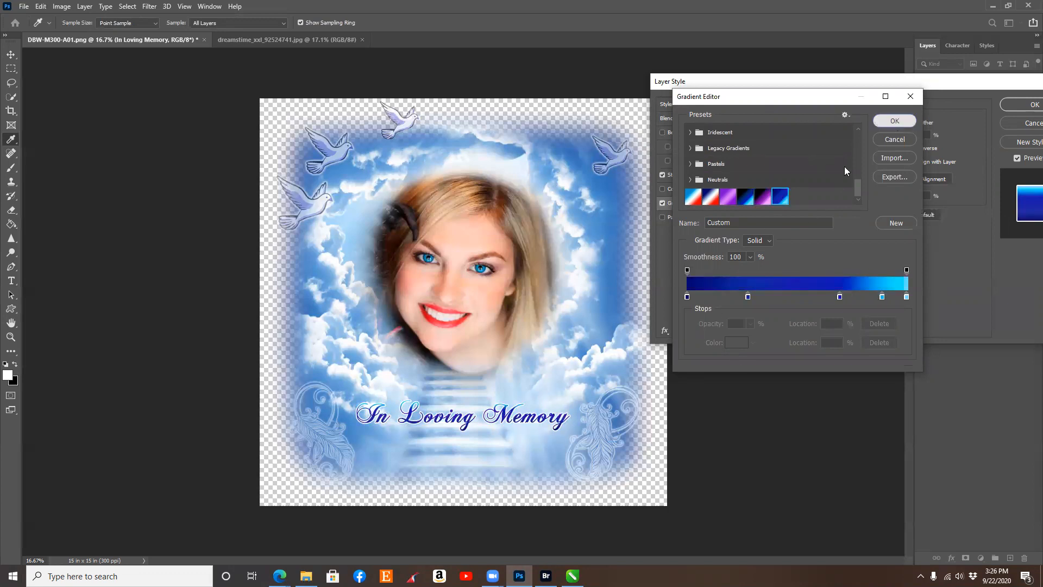
pyautogui.click(912, 128)
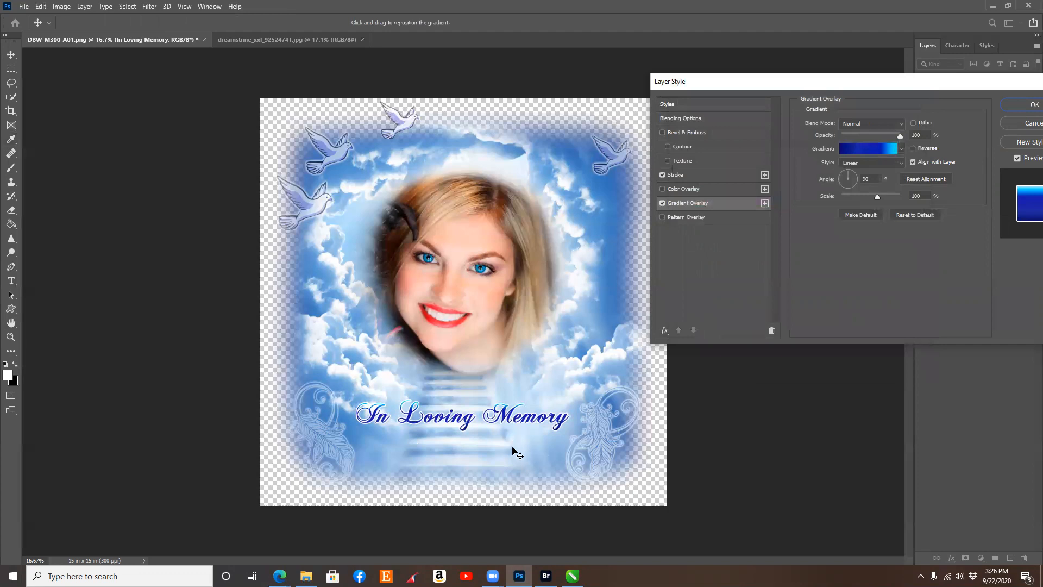
pyautogui.moveTo(907, 82); pyautogui.dragTo(774, 97)
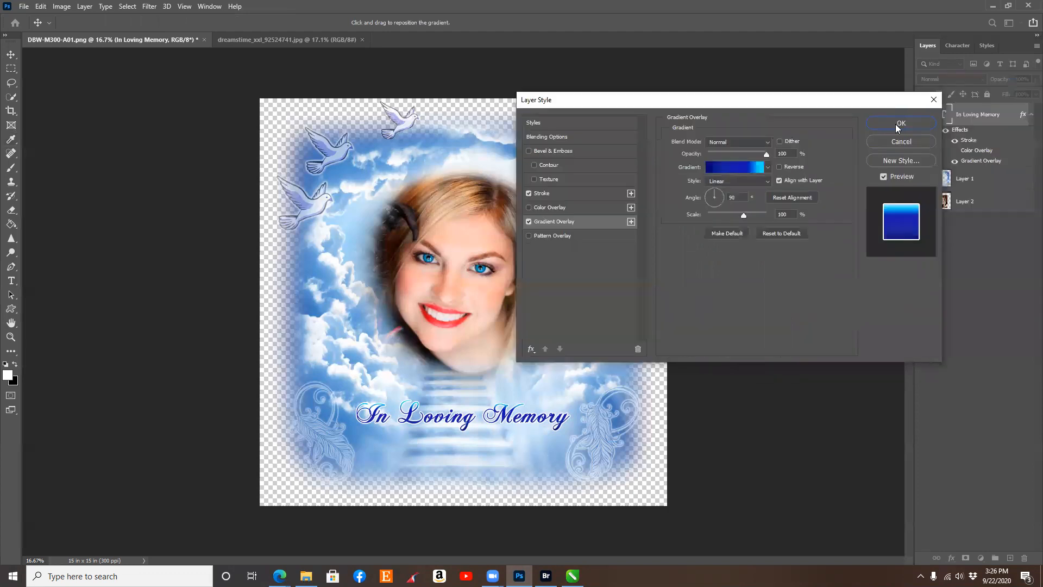
pyautogui.click(897, 123)
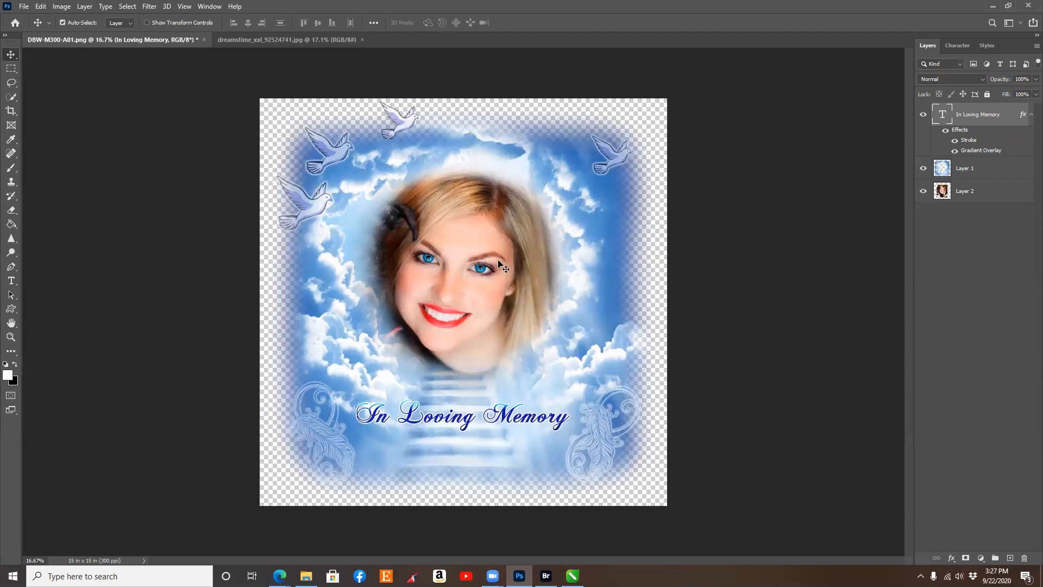
# - Select the text and photo layers in turn to examine how the design's layers are kept separate
pyautogui.click(980, 166)
pyautogui.click(980, 120)
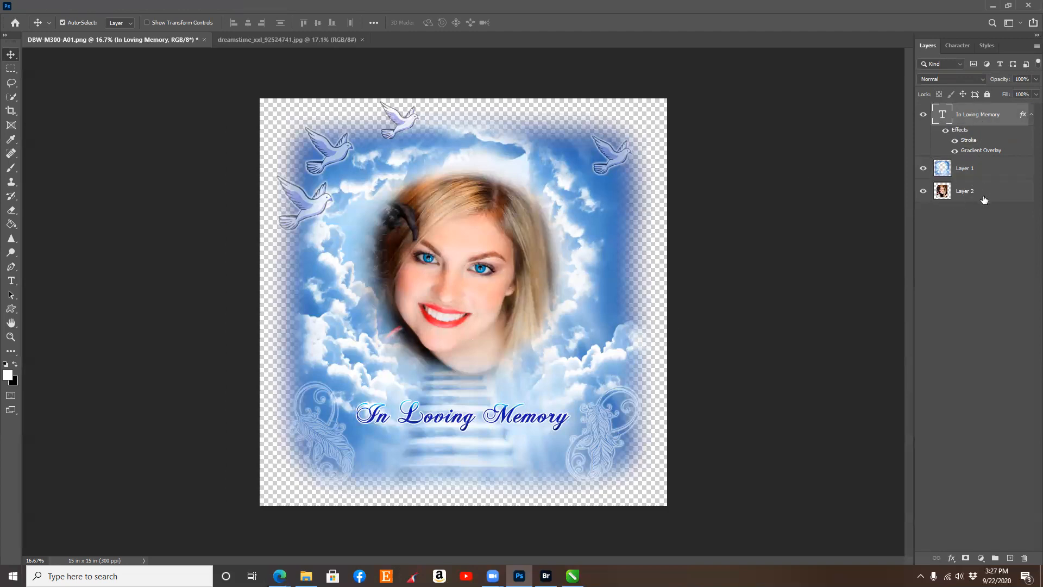
pyautogui.click(986, 194)
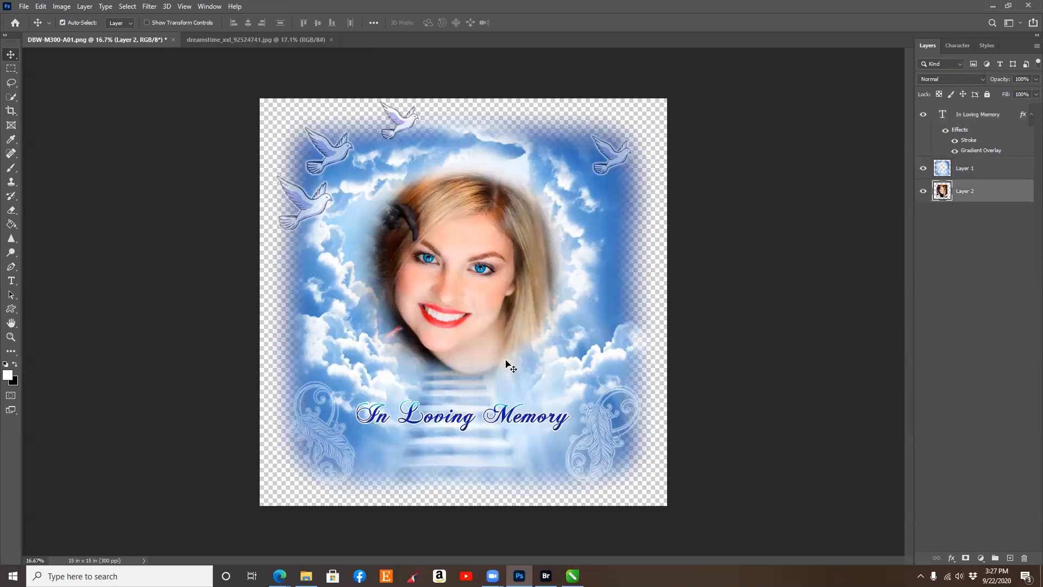
pyautogui.click(410, 417)
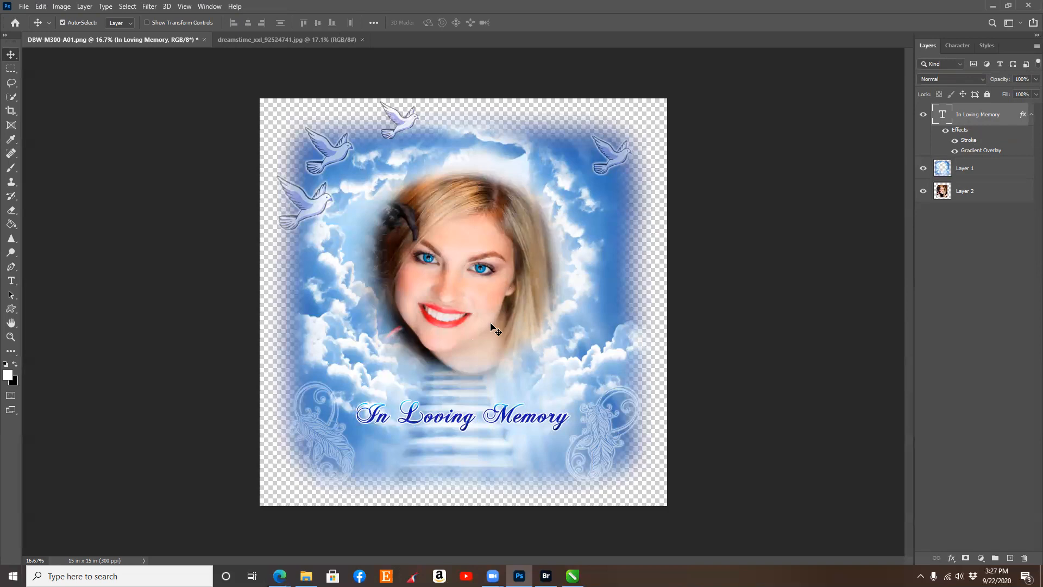
pyautogui.scroll(-1, 380, 245)
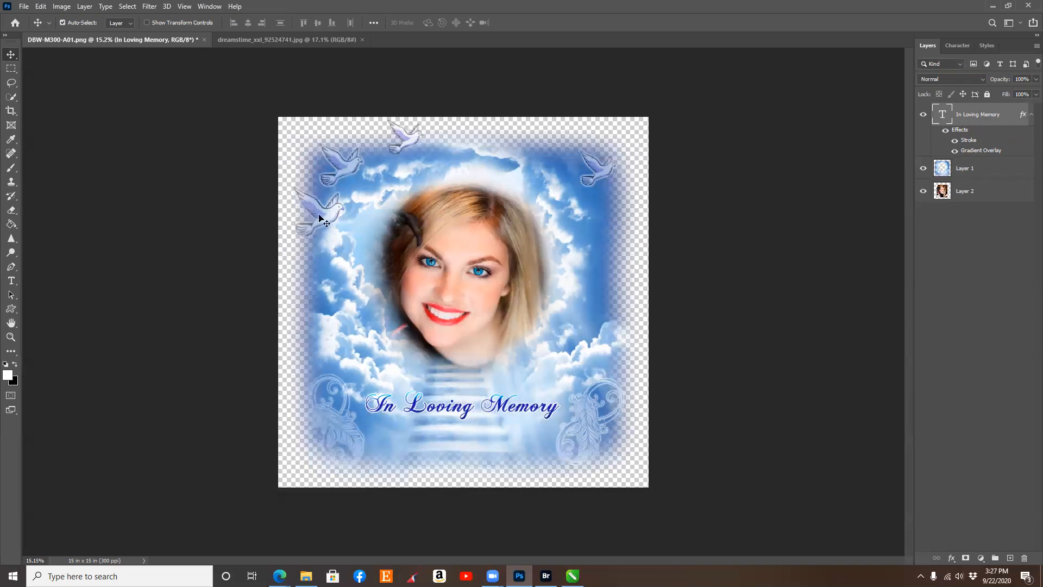
pyautogui.click(23, 7)
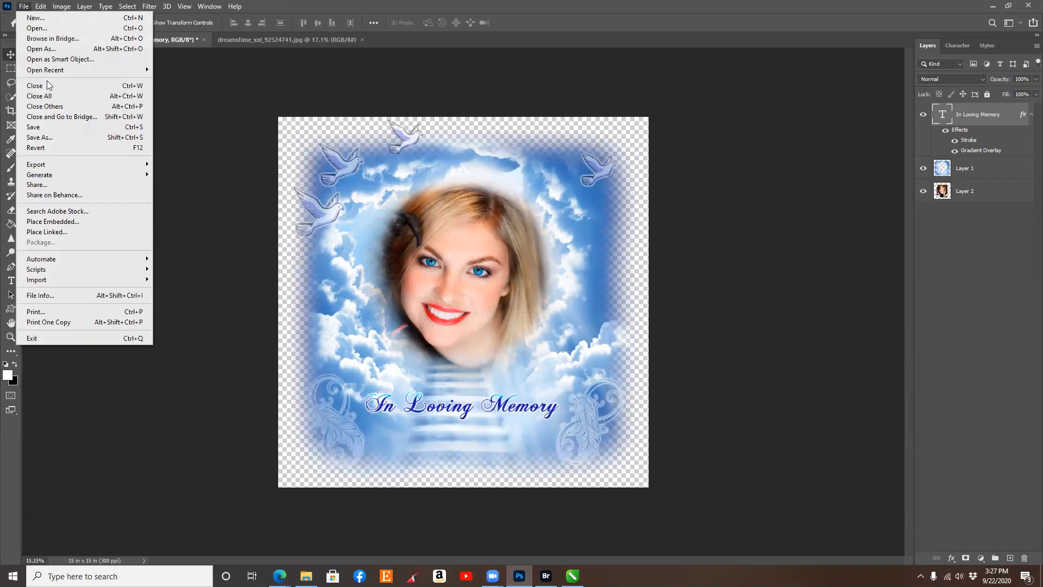
pyautogui.click(45, 137)
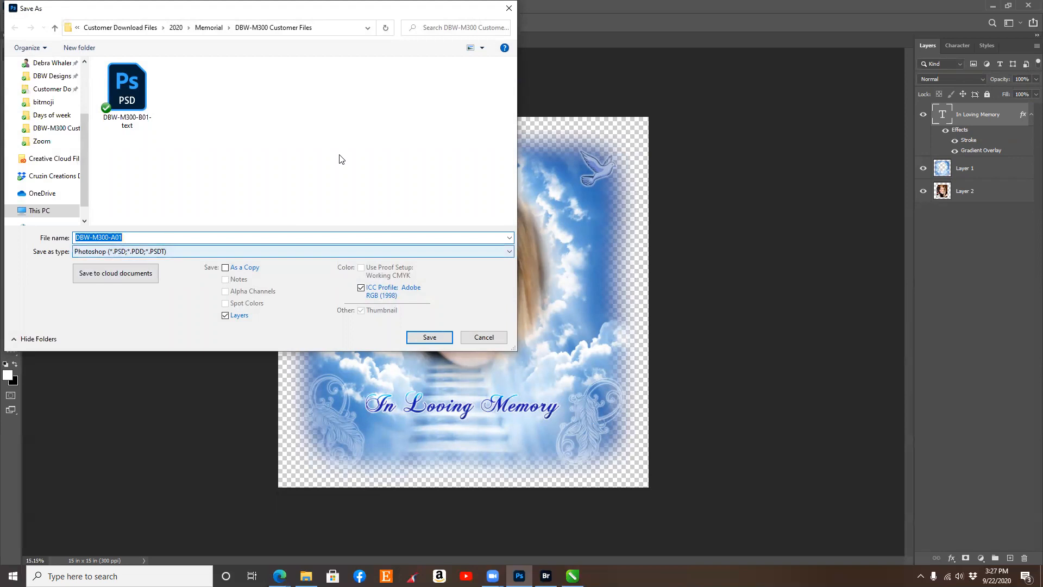
pyautogui.click(483, 336)
# - Hide the photo on Layer 2 to view the template and text alone, and show it again
pyautogui.click(923, 191)
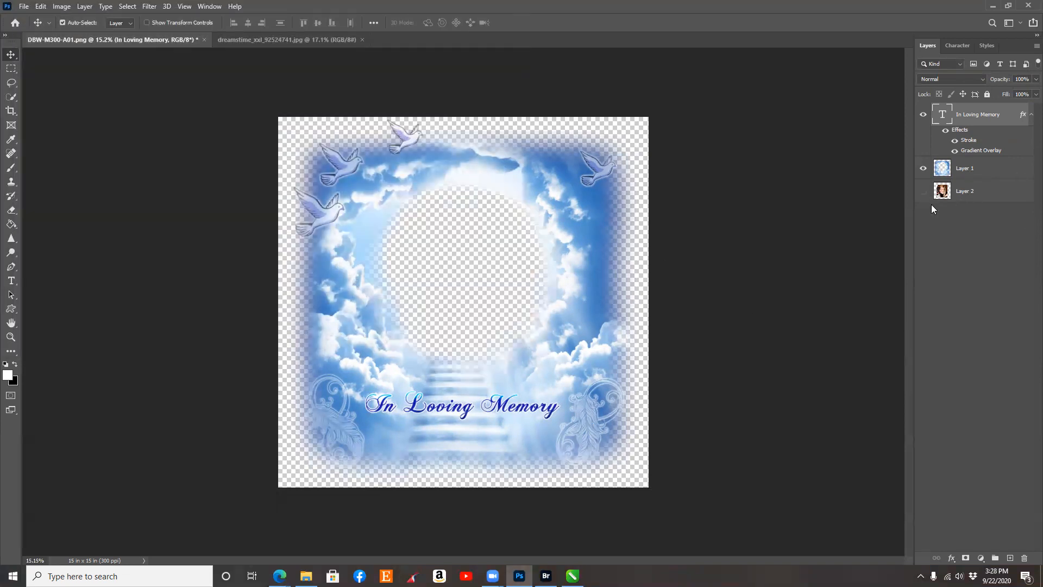
pyautogui.click(923, 191)
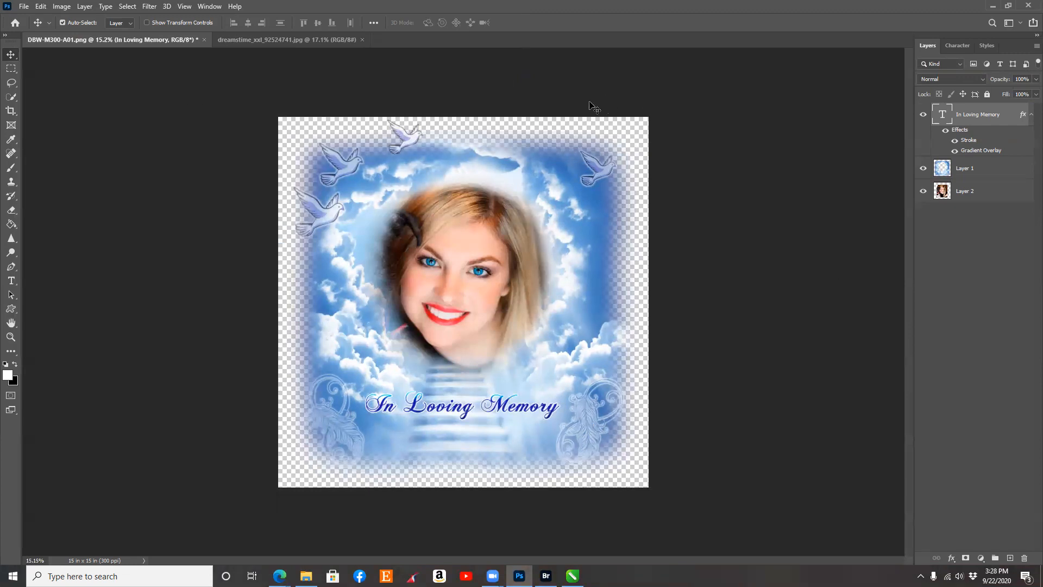
# - Switch to CorelDRAW and choose the beautiful-girl photo from the Stock photos folder for import into the 8x12 document
pyautogui.click(992, 9)
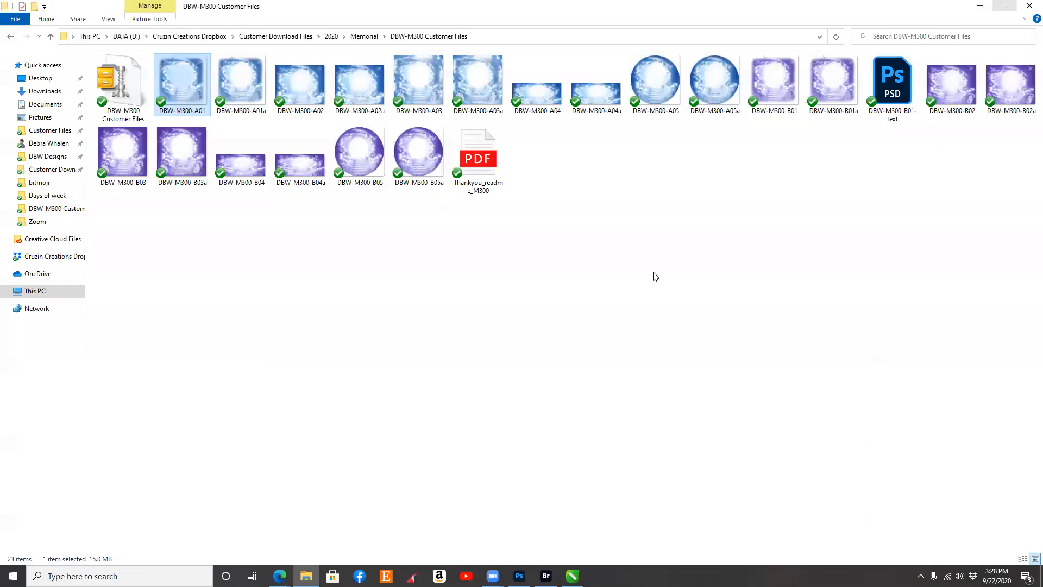
pyautogui.click(572, 576)
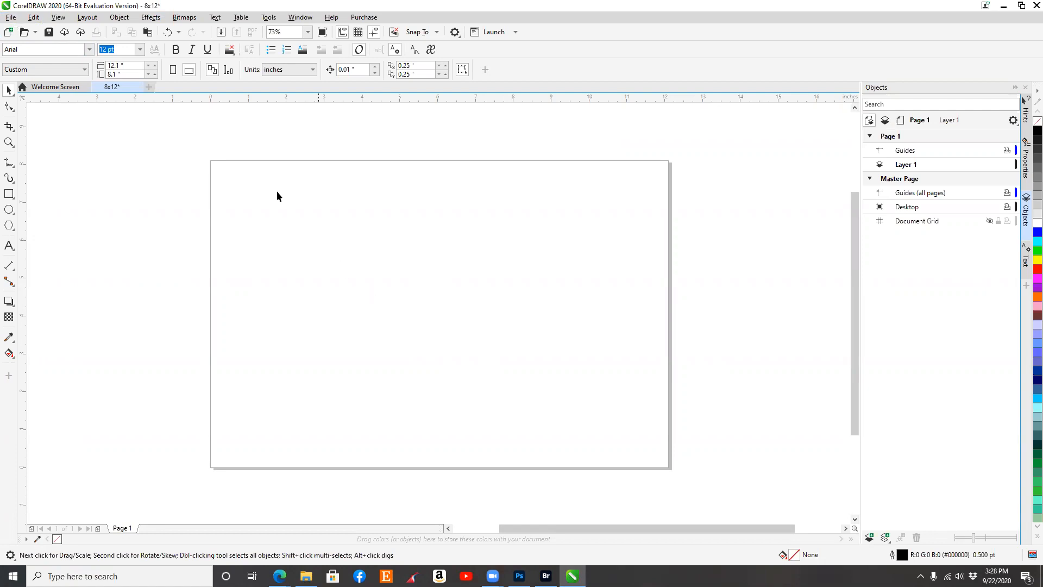
pyautogui.click(11, 17)
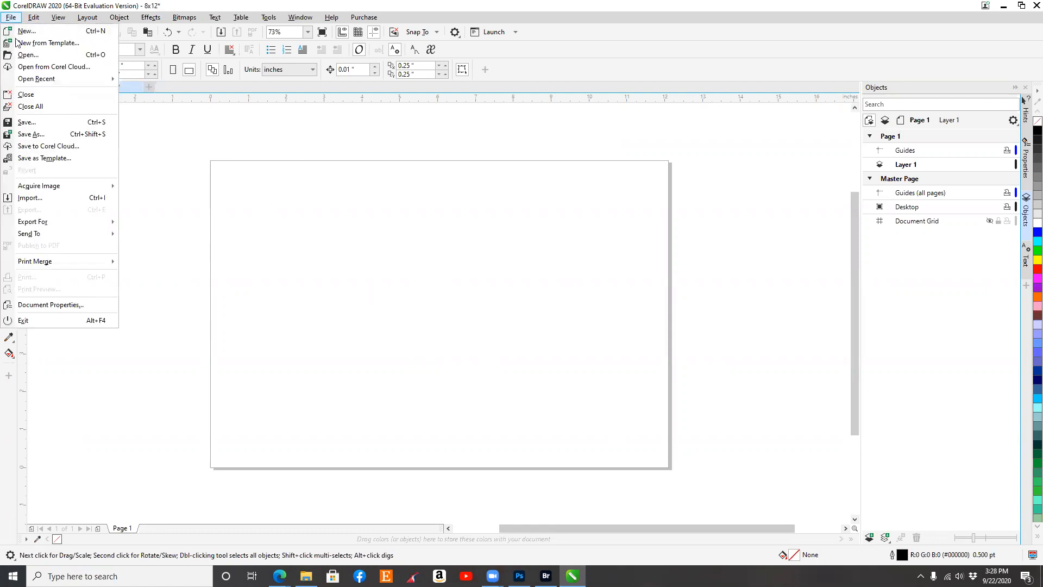
pyautogui.click(43, 199)
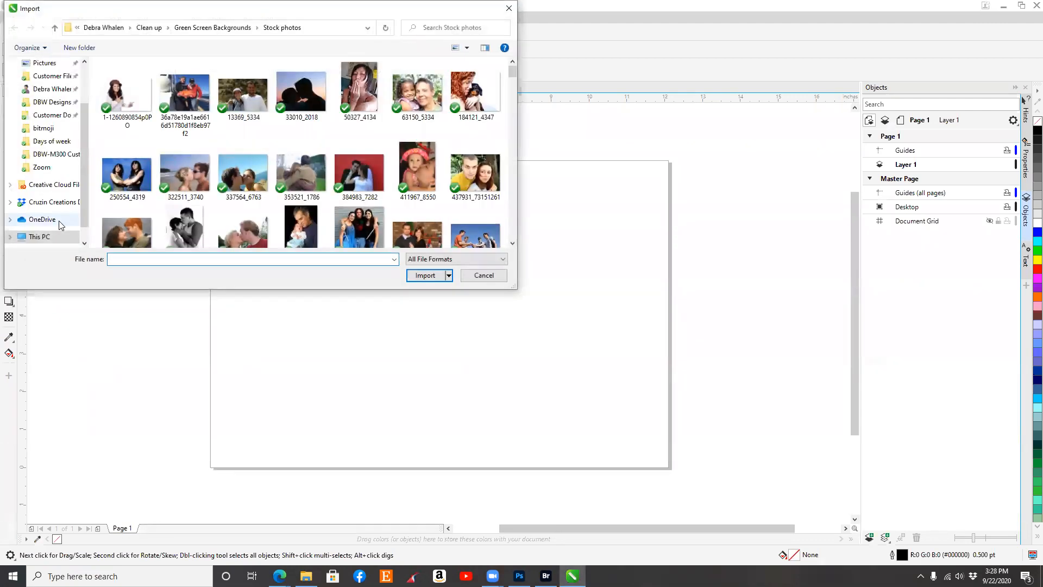
pyautogui.scroll(-3, 323, 182)
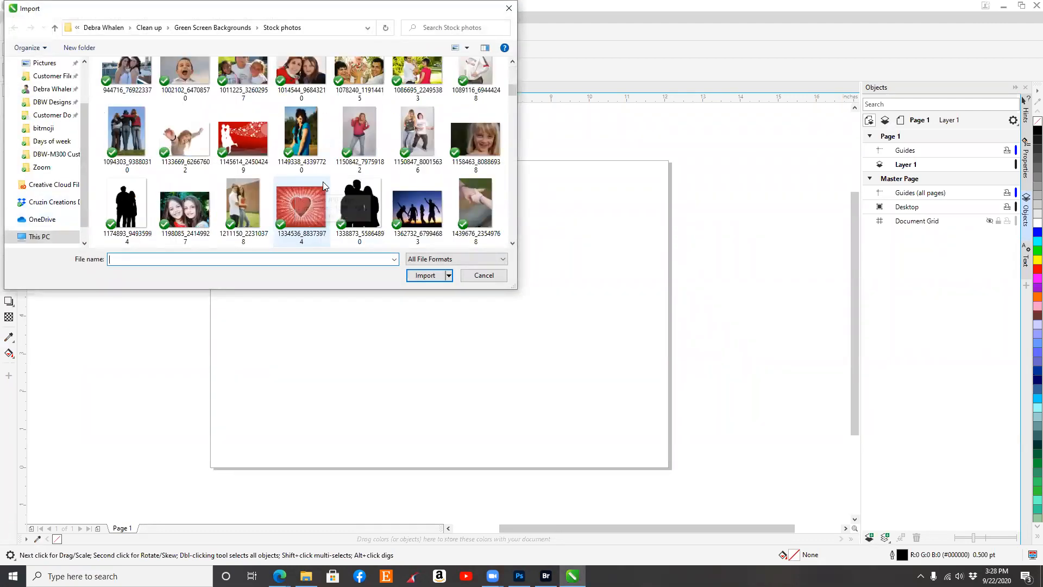
pyautogui.scroll(-3, 315, 169)
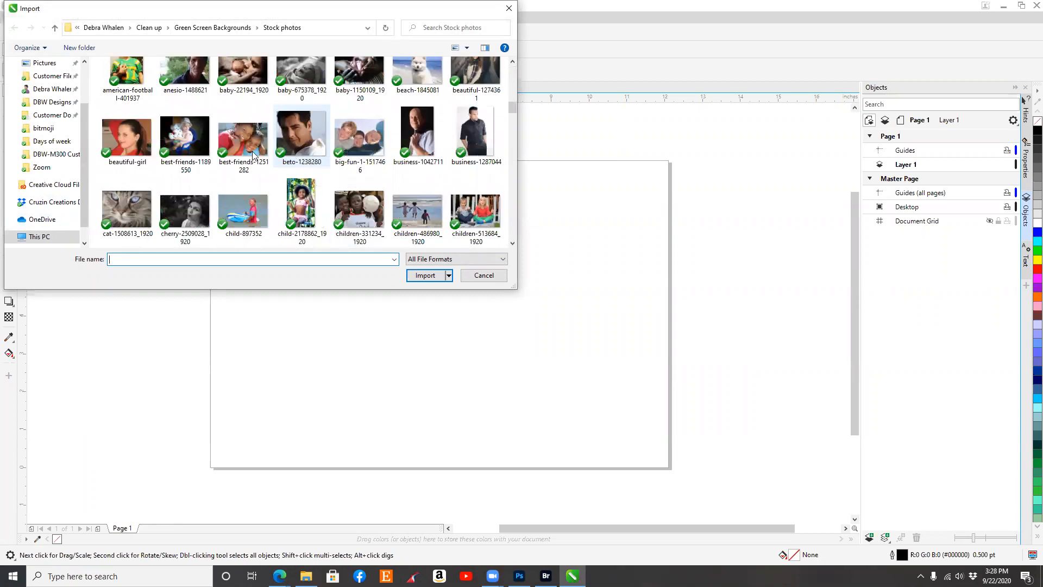
pyautogui.scroll(-3, 254, 155)
pyautogui.scroll(4, 157, 149)
pyautogui.click(128, 157)
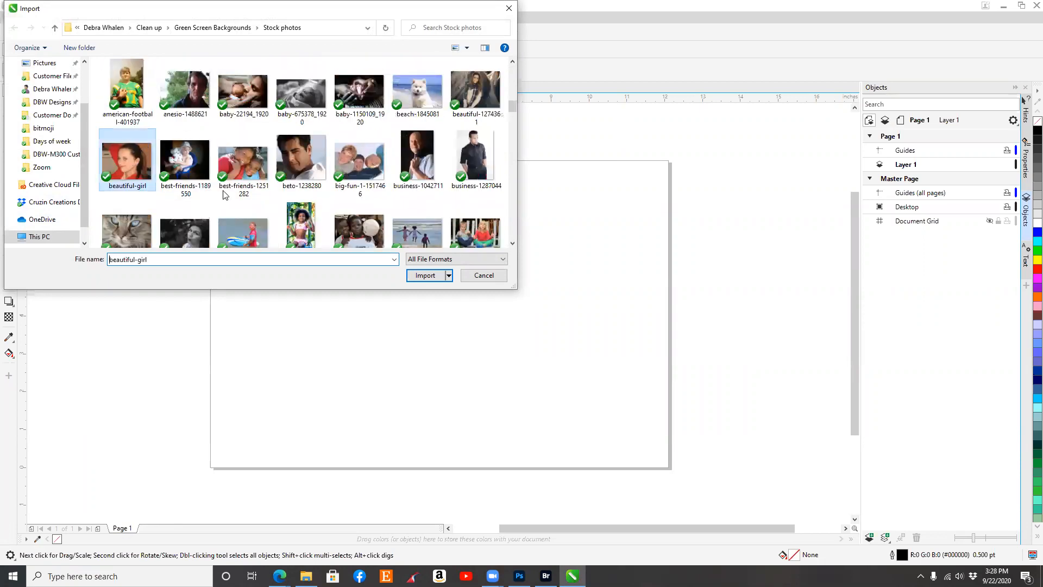
pyautogui.click(426, 275)
# - Place the imported beautiful-girl photo on the page, shift it toward the middle and deselect it
pyautogui.moveTo(214, 161); pyautogui.dragTo(713, 416)
pyautogui.moveTo(491, 262); pyautogui.dragTo(545, 272)
pyautogui.click(657, 242)
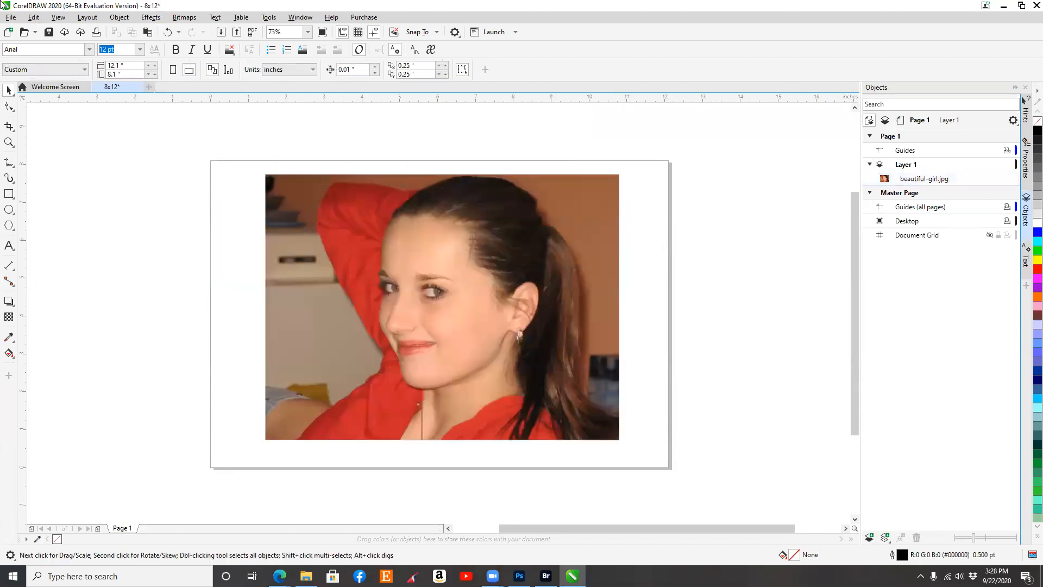
# - Import DBW-M300-A02 from DBW-M300 Customer Files over the photo and stretch it to cover the page, about 12.2 by 8.2 inches
pyautogui.click(11, 17)
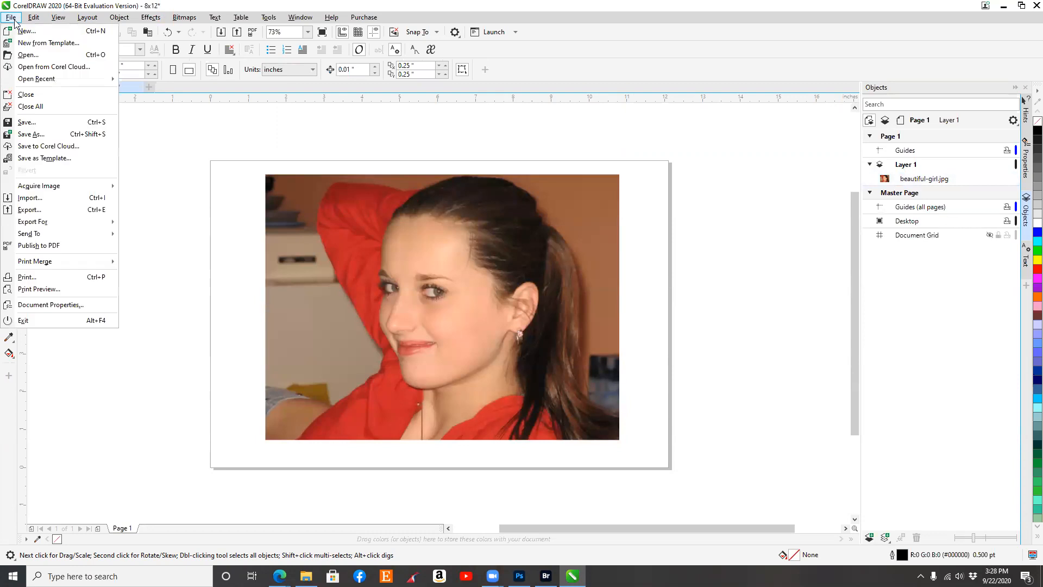
pyautogui.click(51, 198)
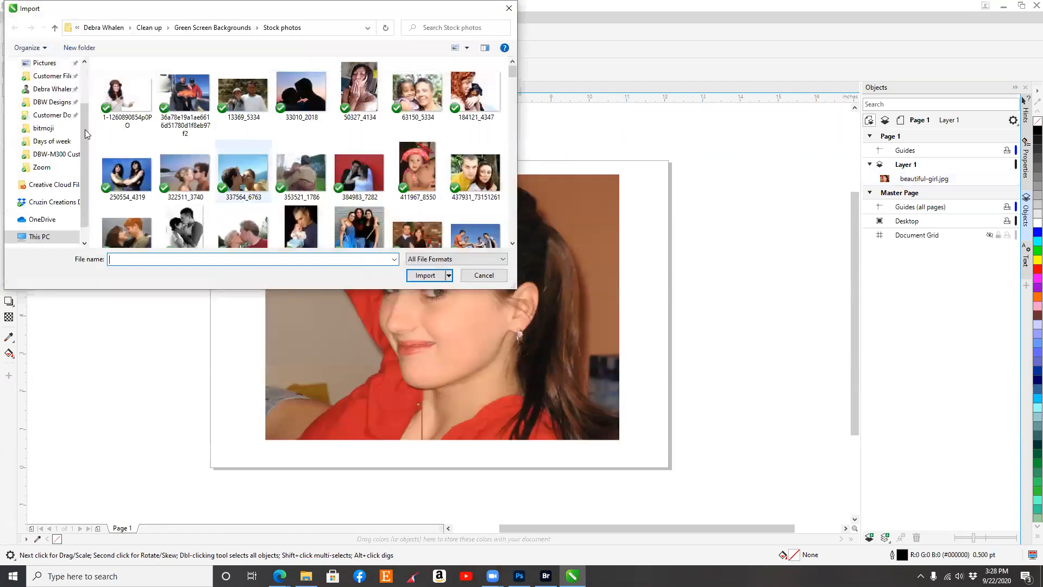
pyautogui.click(60, 153)
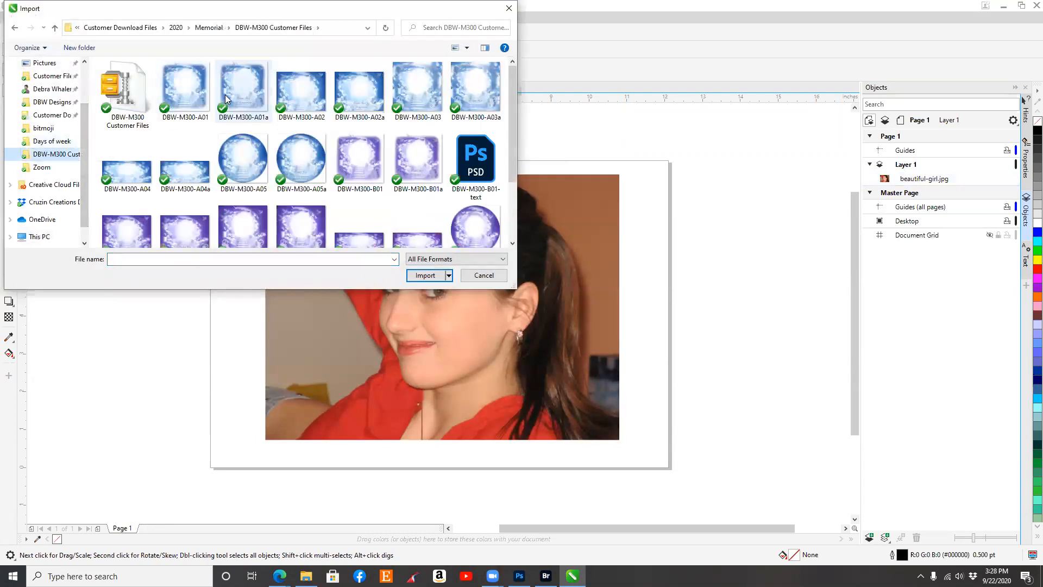
pyautogui.click(303, 91)
pyautogui.click(425, 276)
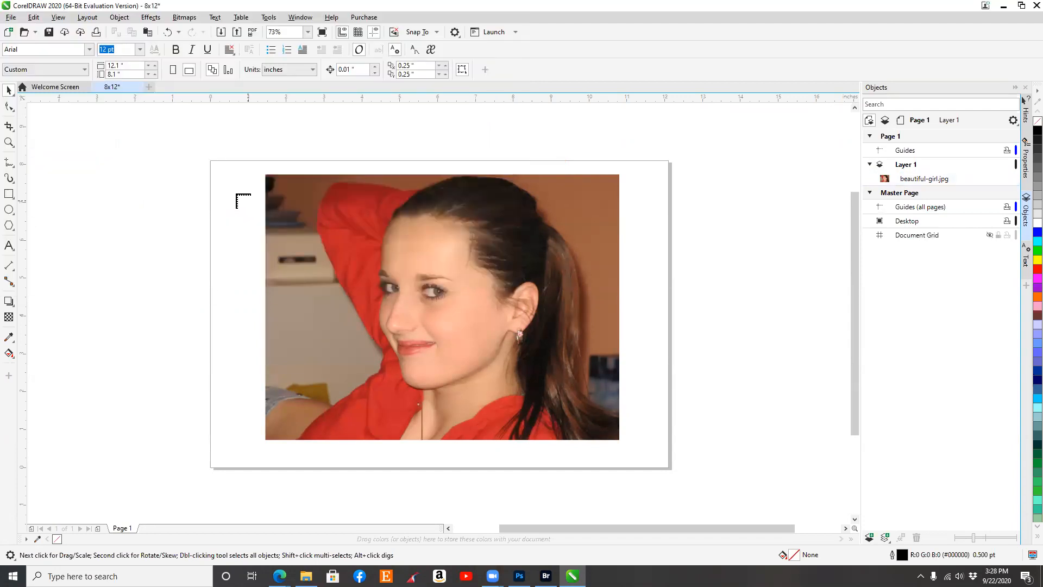
pyautogui.moveTo(666, 393); pyautogui.dragTo(836, 474)
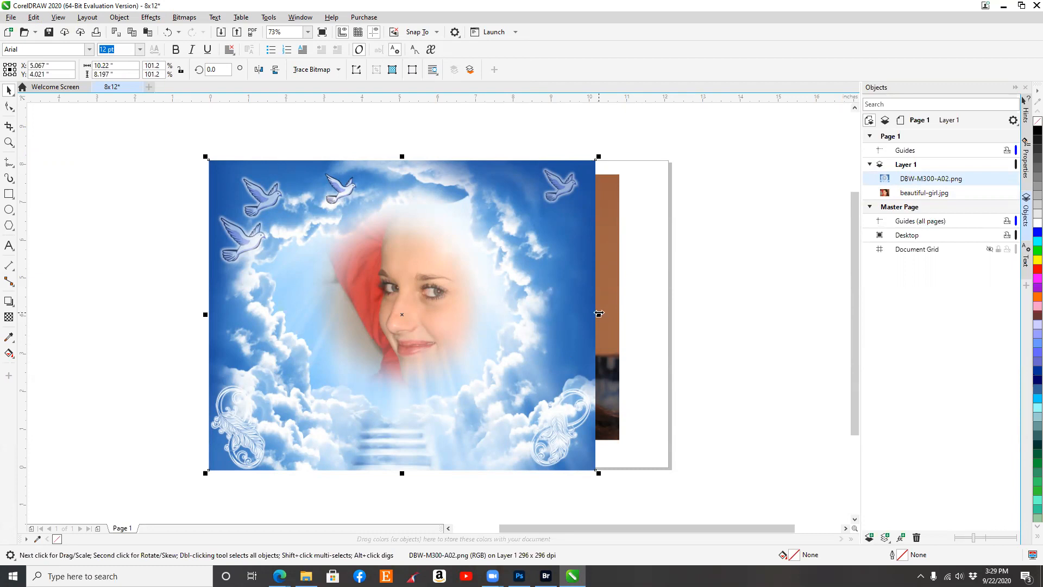
pyautogui.moveTo(599, 315); pyautogui.dragTo(673, 313)
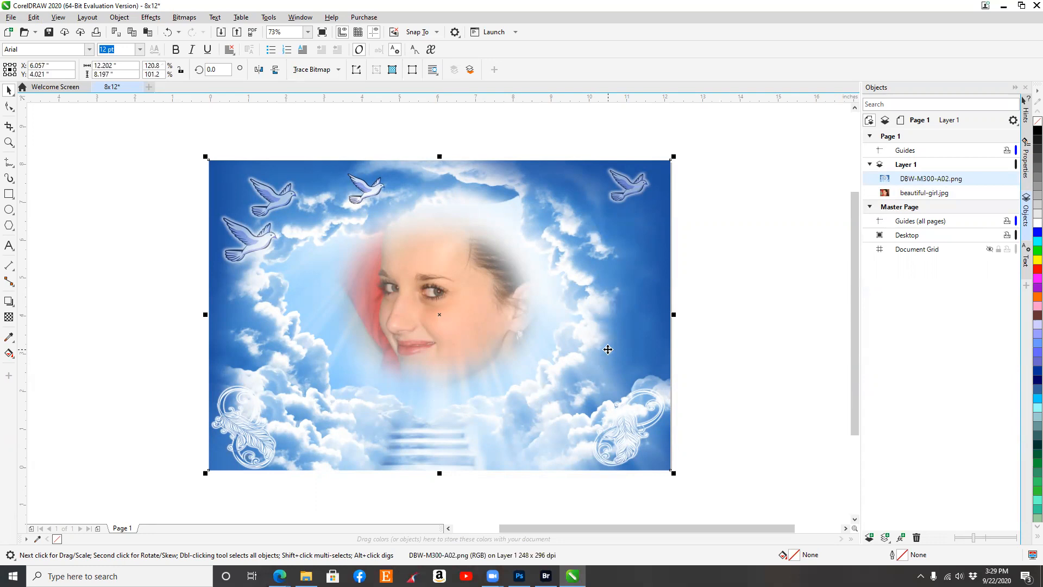
# - Collapse the Objects docker and reopen it to view the stacking order of the template and photo
pyautogui.click(600, 280)
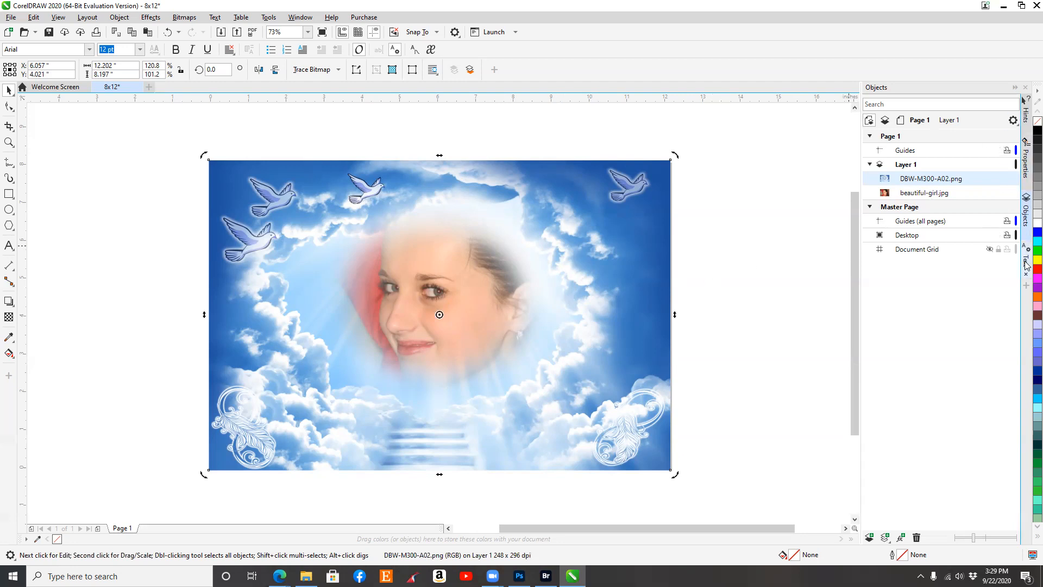
pyautogui.click(1026, 215)
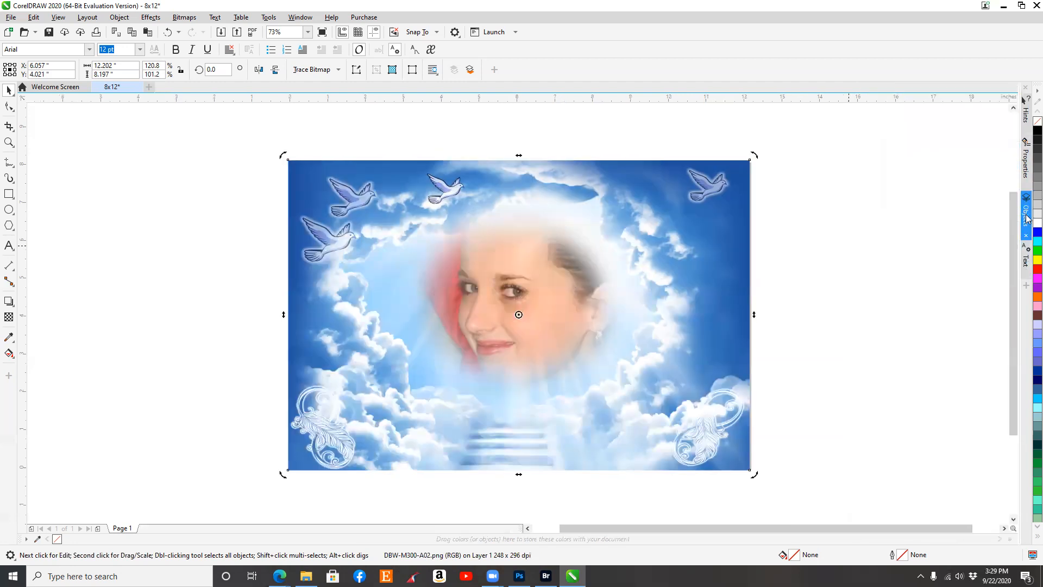
pyautogui.click(1026, 218)
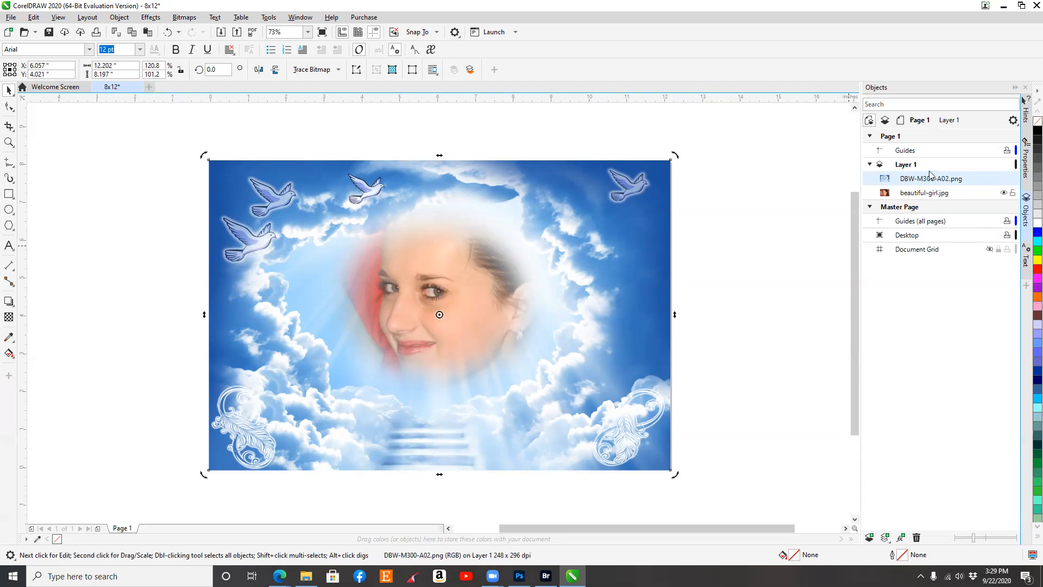
# - Select beautiful-girl.jpg beneath the template, scale it down to about 7.1 by 5.3 inches and deselect it
pyautogui.moveTo(927, 194)
pyautogui.mouseDown()
pyautogui.moveTo(918, 181)
pyautogui.moveTo(922, 201)
pyautogui.mouseUp()
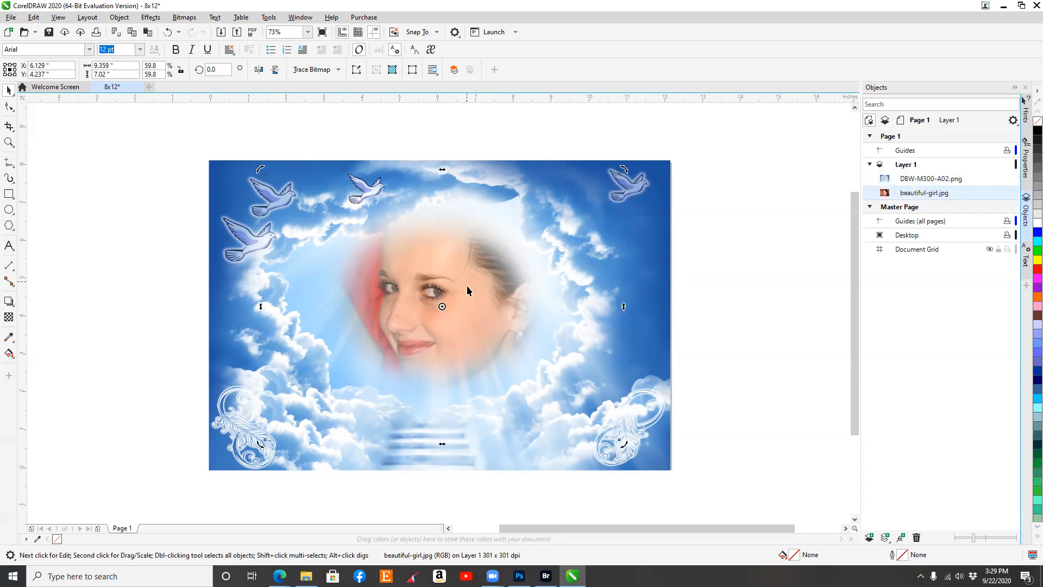
pyautogui.click(932, 184)
pyautogui.click(931, 192)
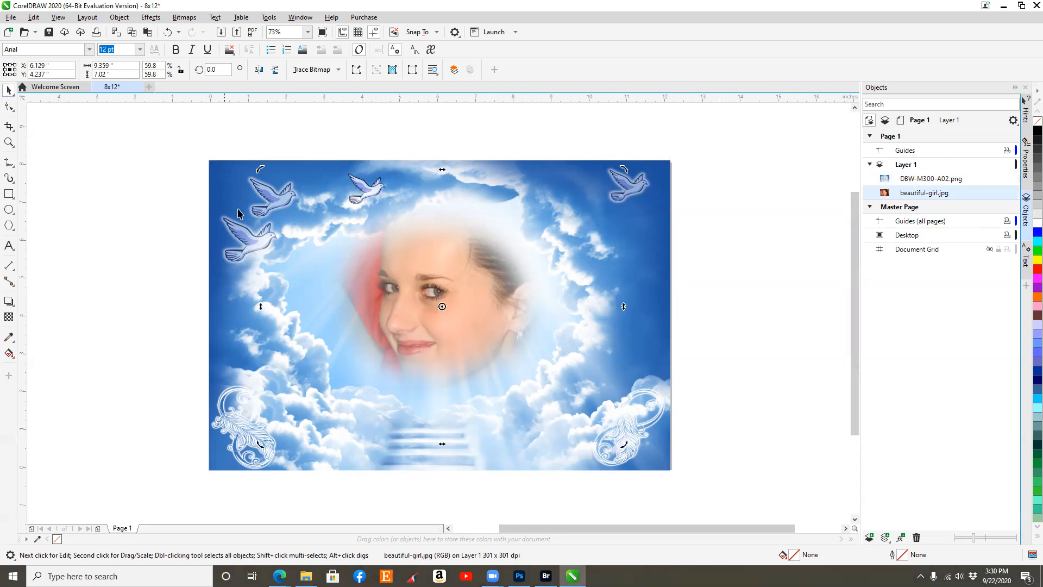
pyautogui.click(323, 261)
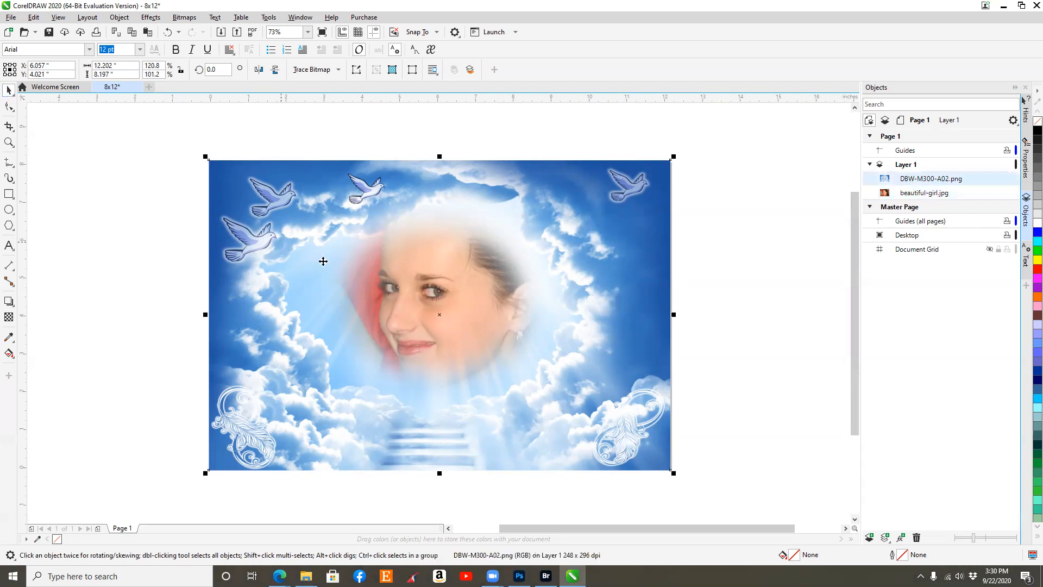
pyautogui.click(975, 194)
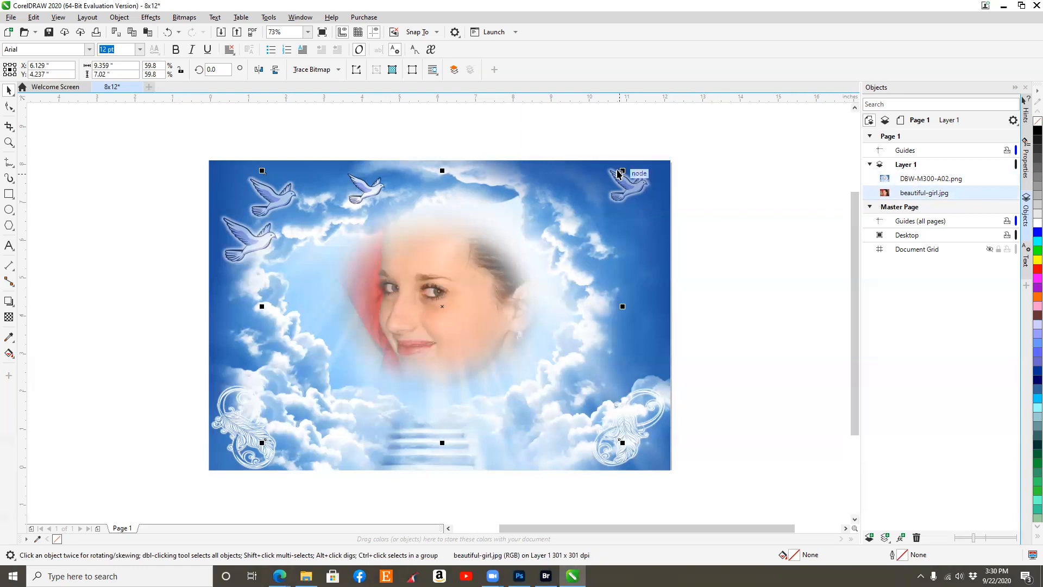
pyautogui.moveTo(623, 170); pyautogui.dragTo(577, 225)
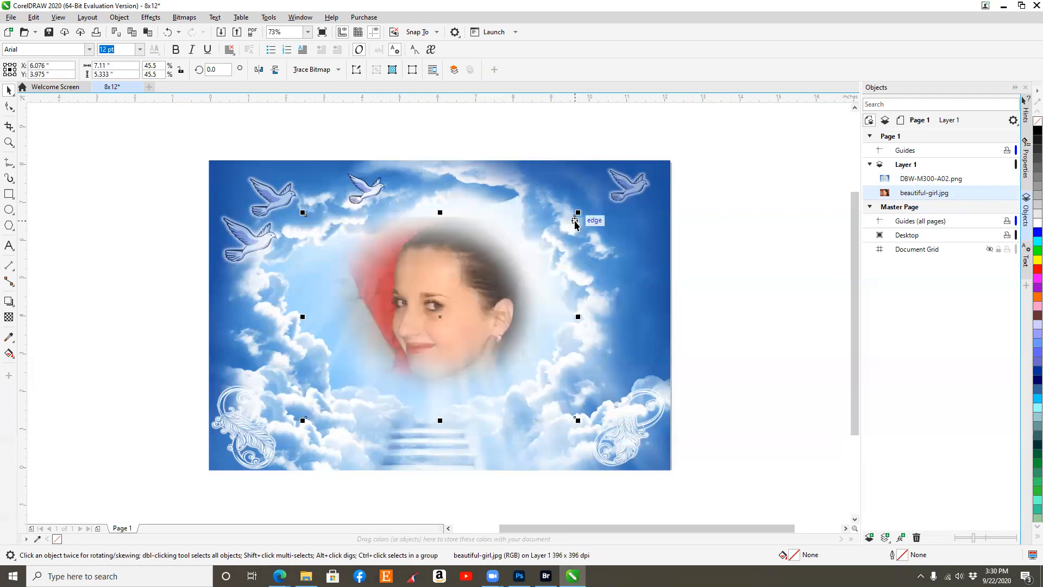
pyautogui.click(683, 281)
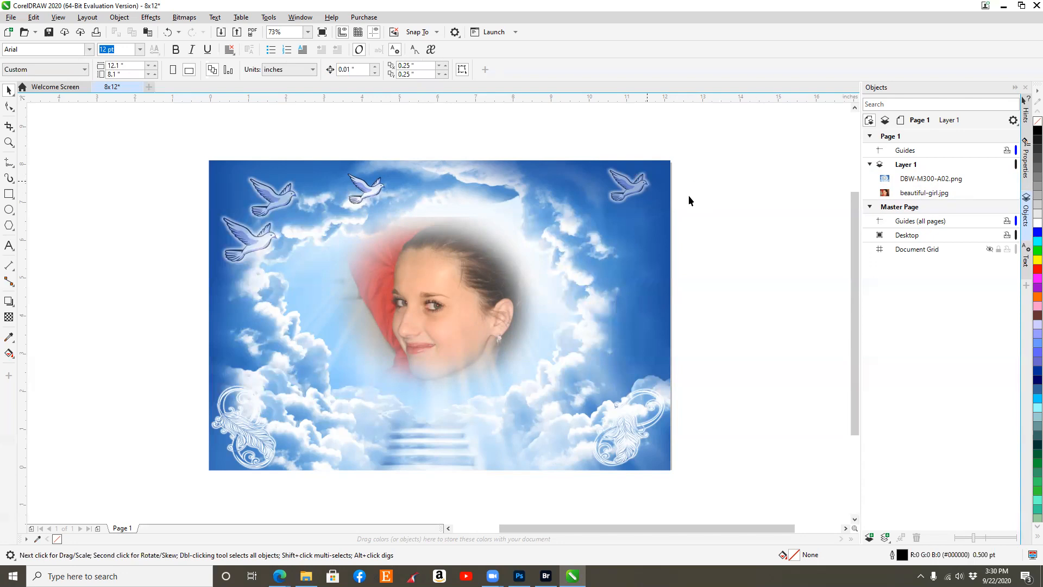
pyautogui.click(921, 166)
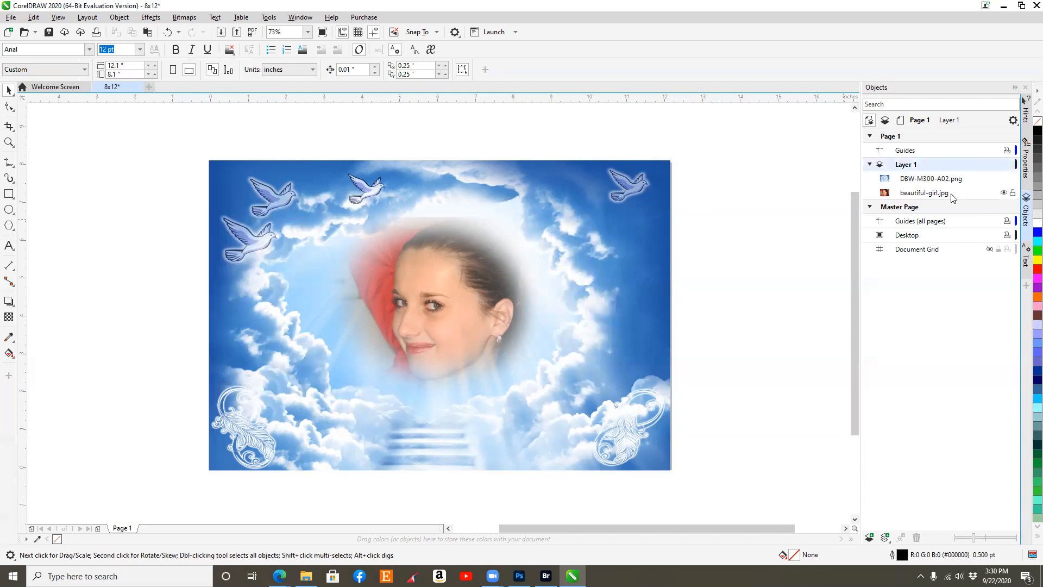
pyautogui.click(931, 154)
pyautogui.click(938, 164)
pyautogui.rightClick(923, 163)
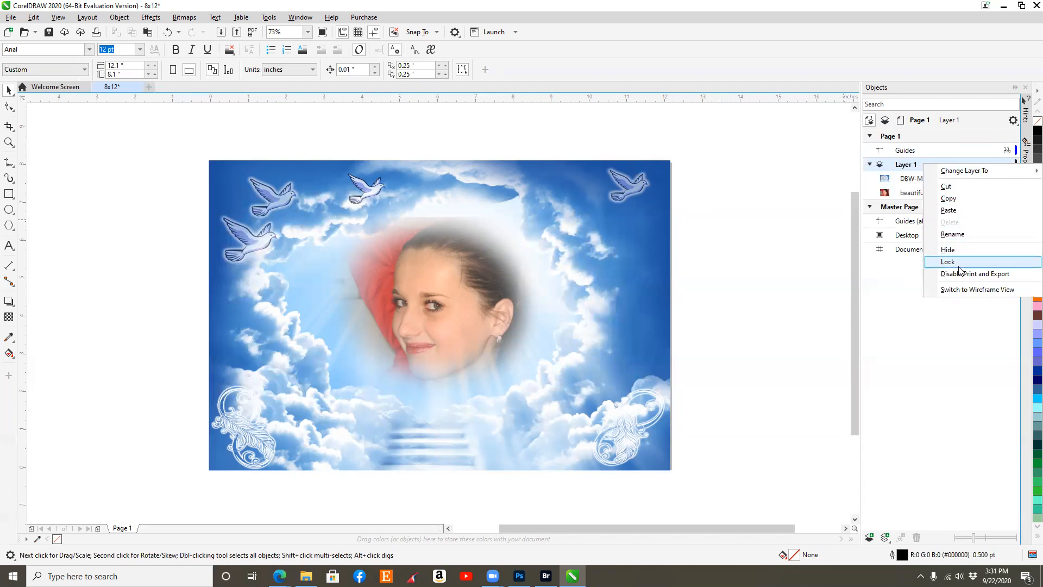
pyautogui.click(922, 325)
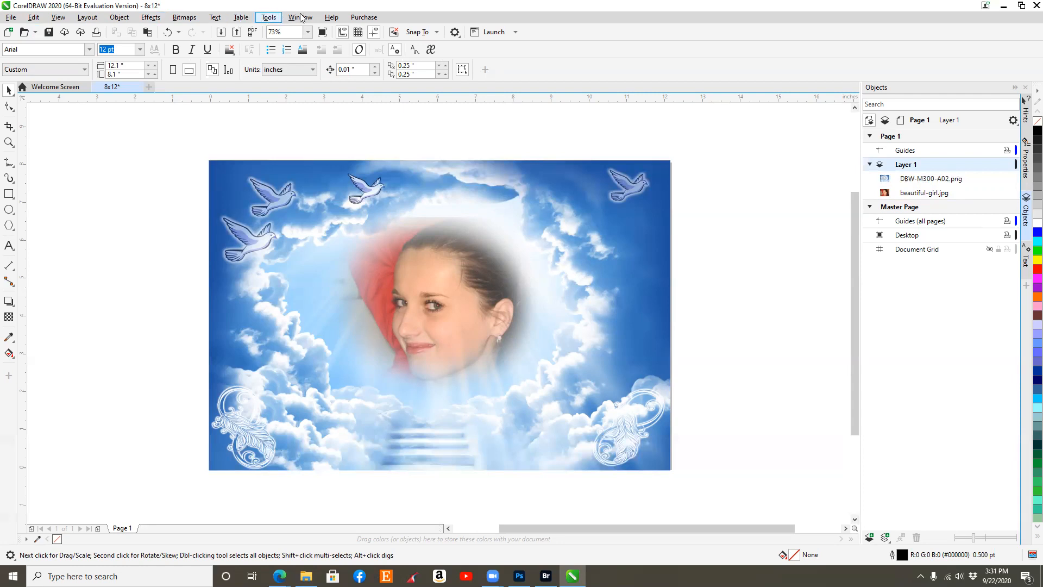
pyautogui.click(117, 18)
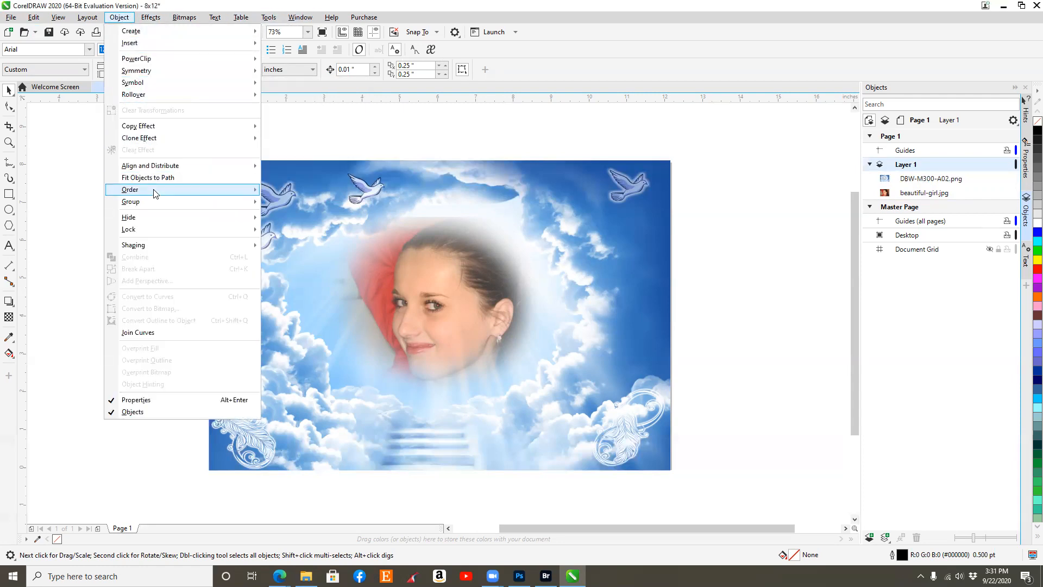
pyautogui.moveTo(153, 196)
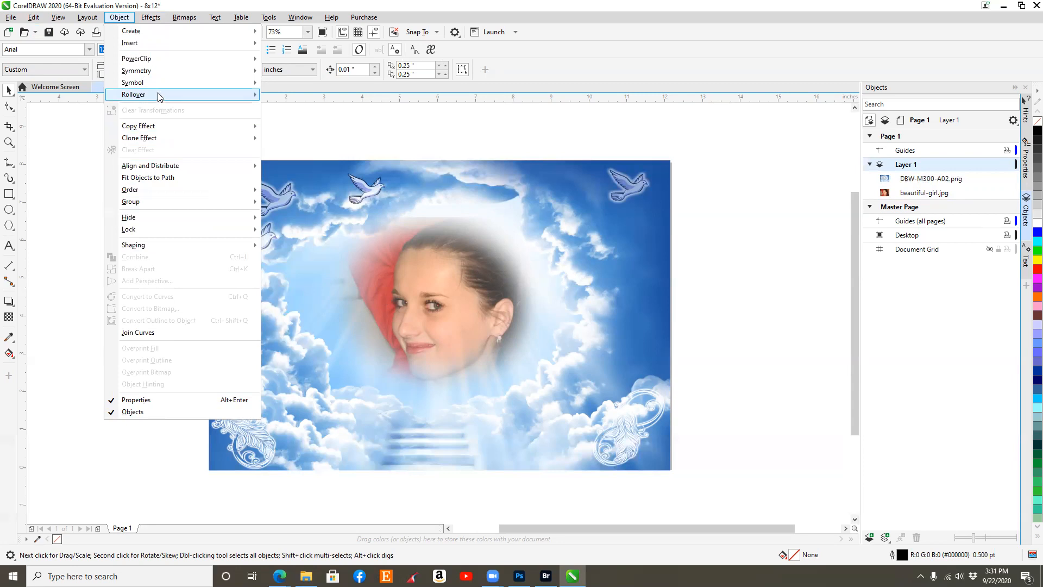
pyautogui.moveTo(149, 40)
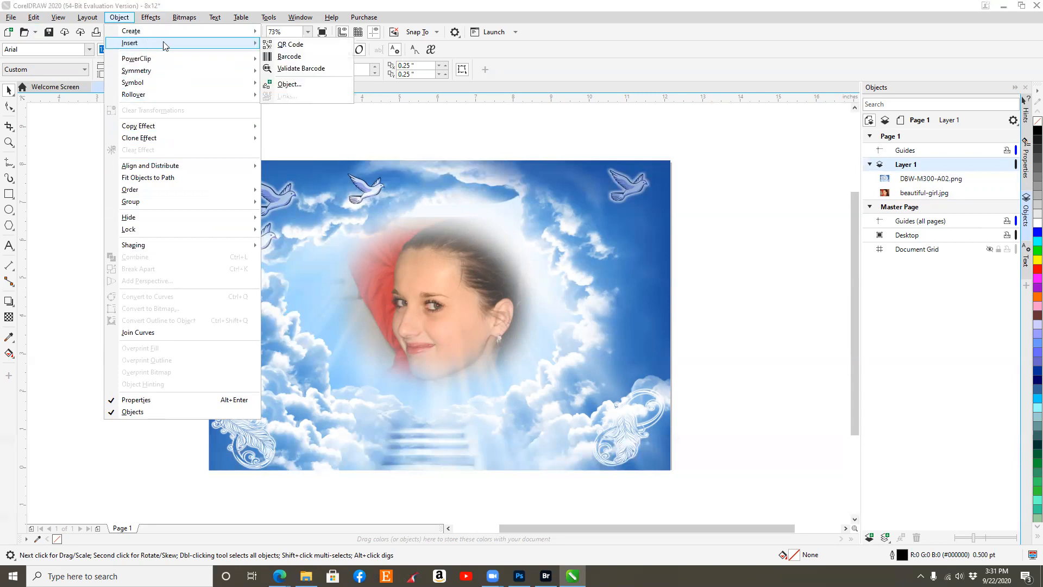
pyautogui.click(300, 90)
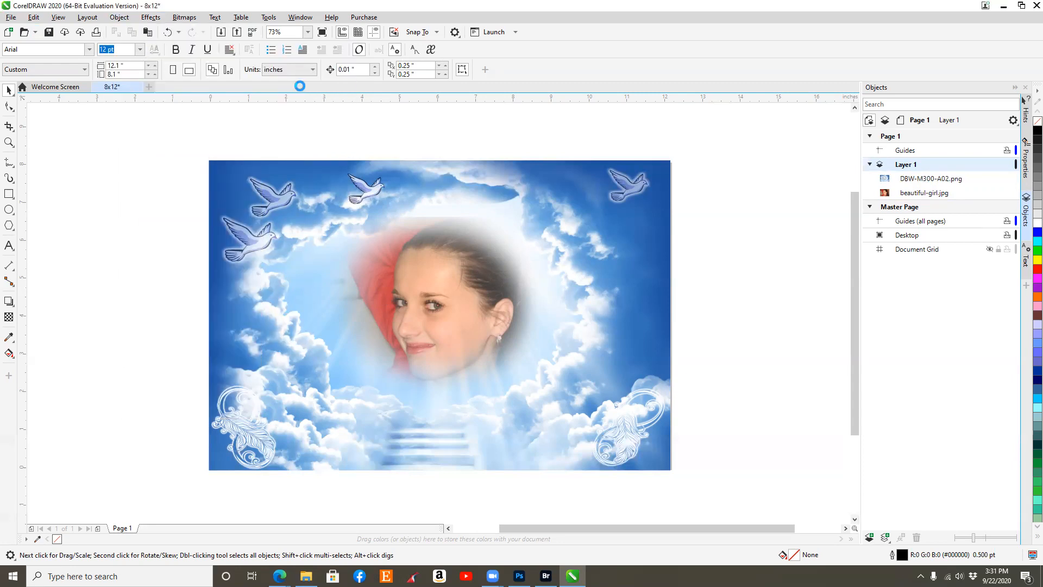
pyautogui.click(609, 248)
# - Switch to Photoshop and add a new empty layer above the In Loving Memory text layer
pyautogui.click(519, 575)
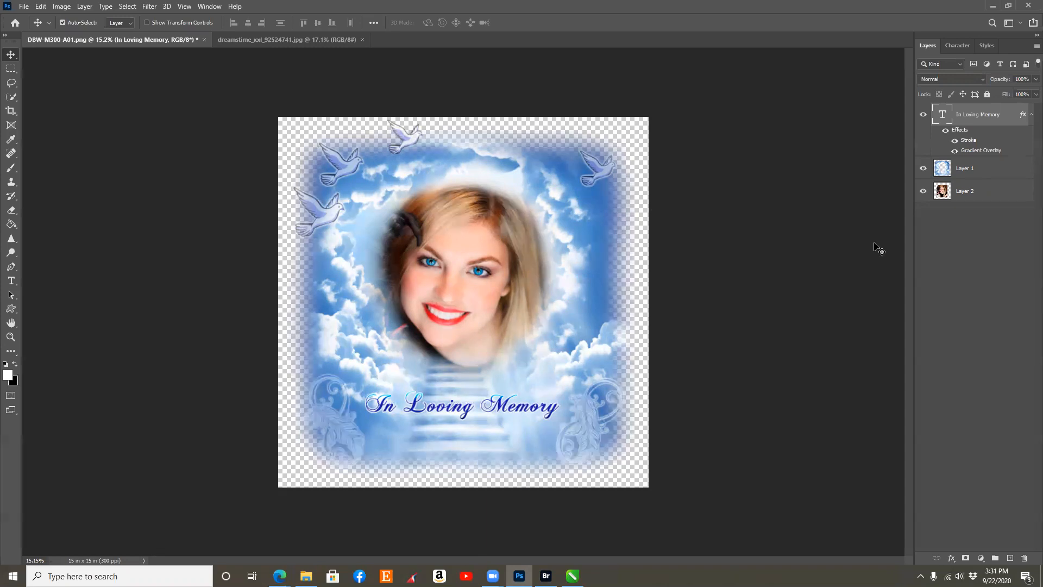
pyautogui.click(968, 233)
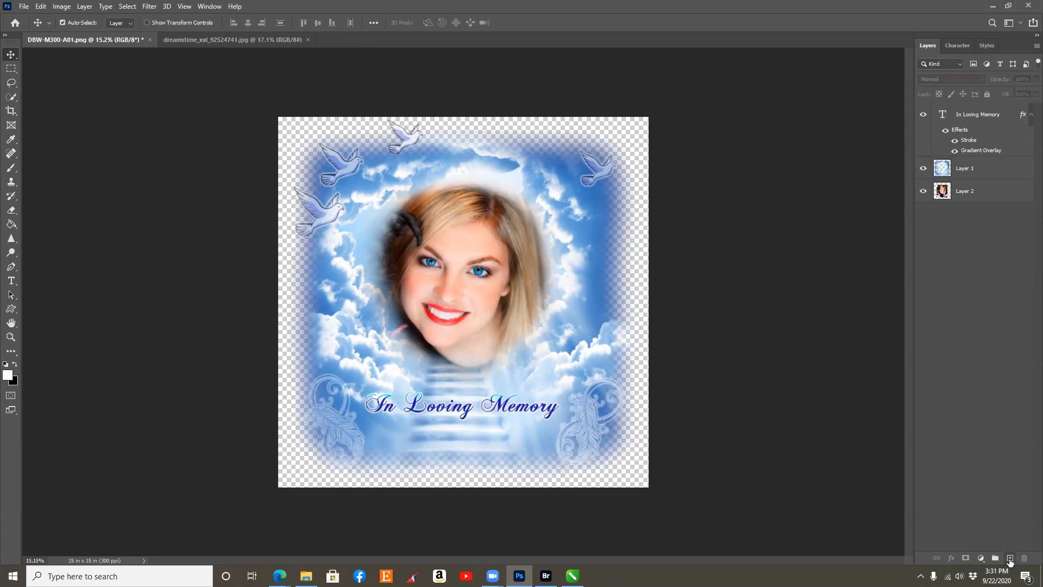
pyautogui.click(1010, 559)
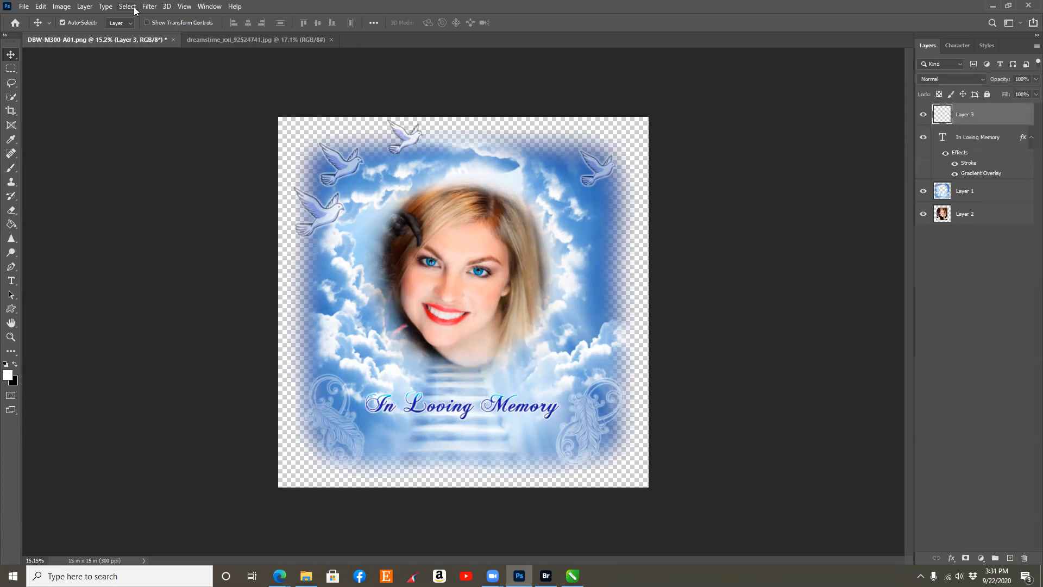
pyautogui.click(85, 9)
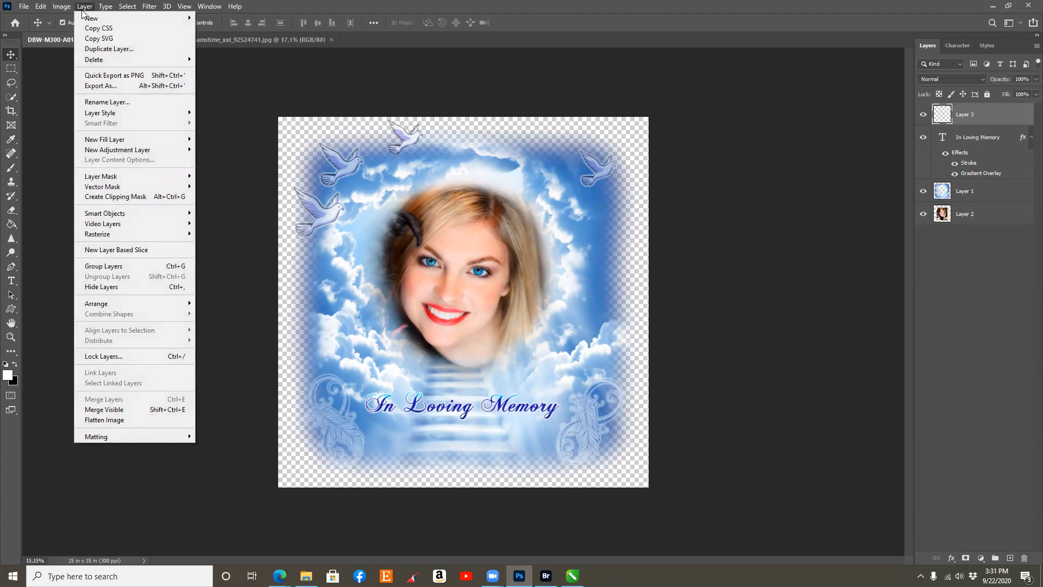
pyautogui.moveTo(87, 18)
pyautogui.click(962, 119)
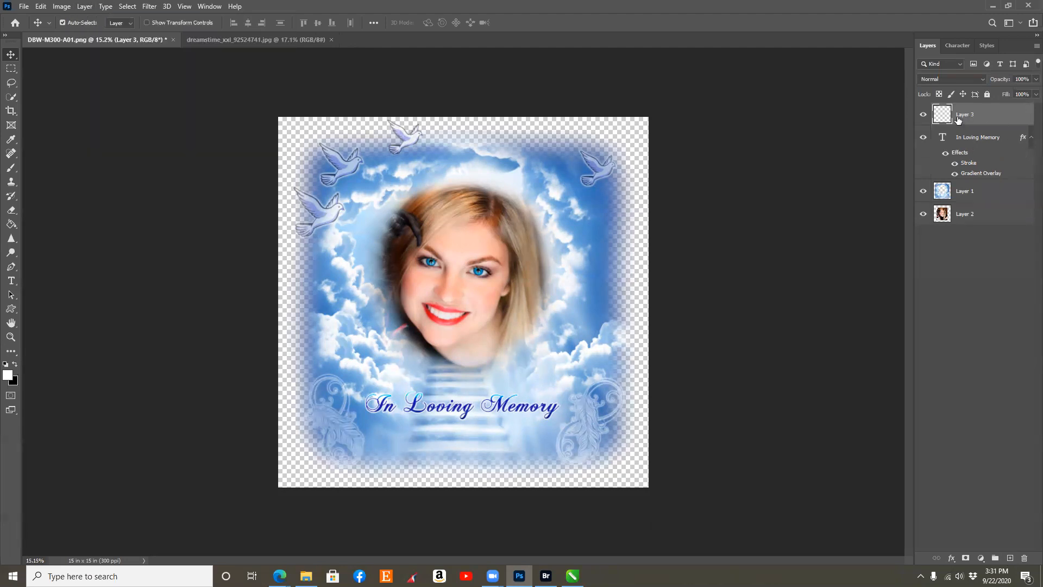
# - Fill Layer 3 with a light blue sampled from the template's sky and move it below Layer 2
pyautogui.click(8, 375)
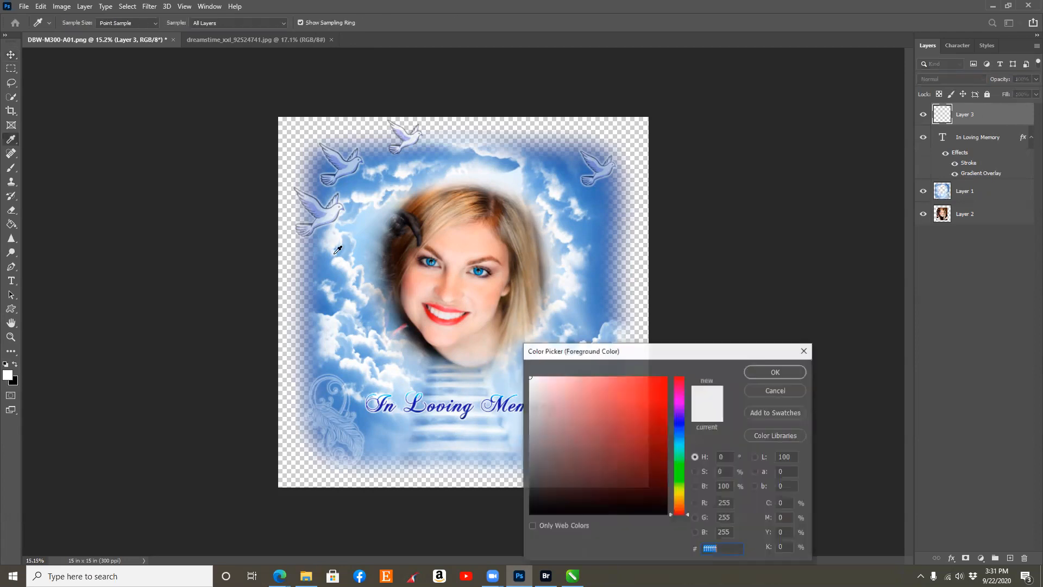
pyautogui.click(501, 159)
pyautogui.click(753, 374)
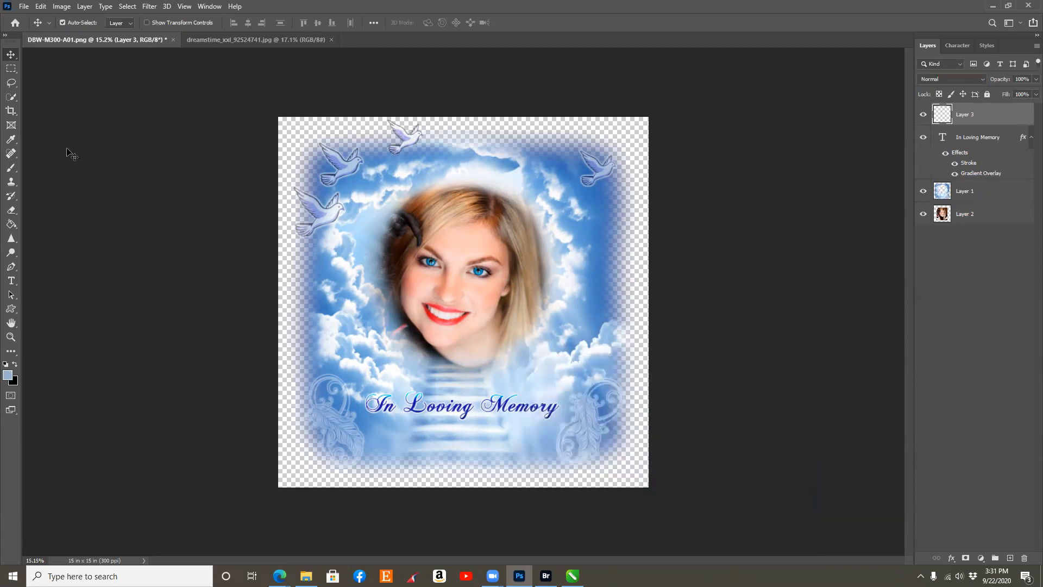
pyautogui.click(10, 224)
pyautogui.click(462, 231)
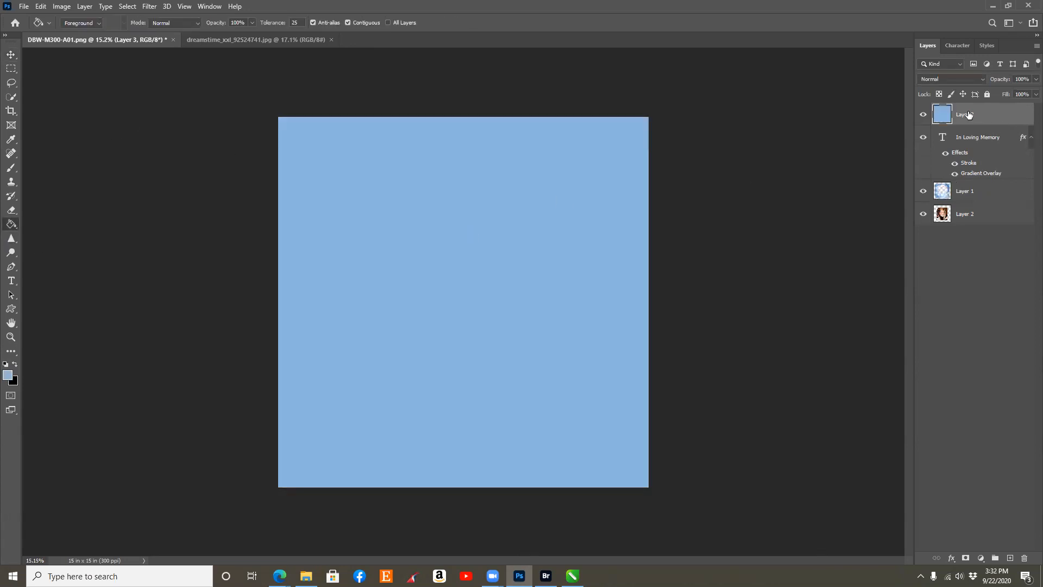
pyautogui.moveTo(969, 114); pyautogui.dragTo(979, 227)
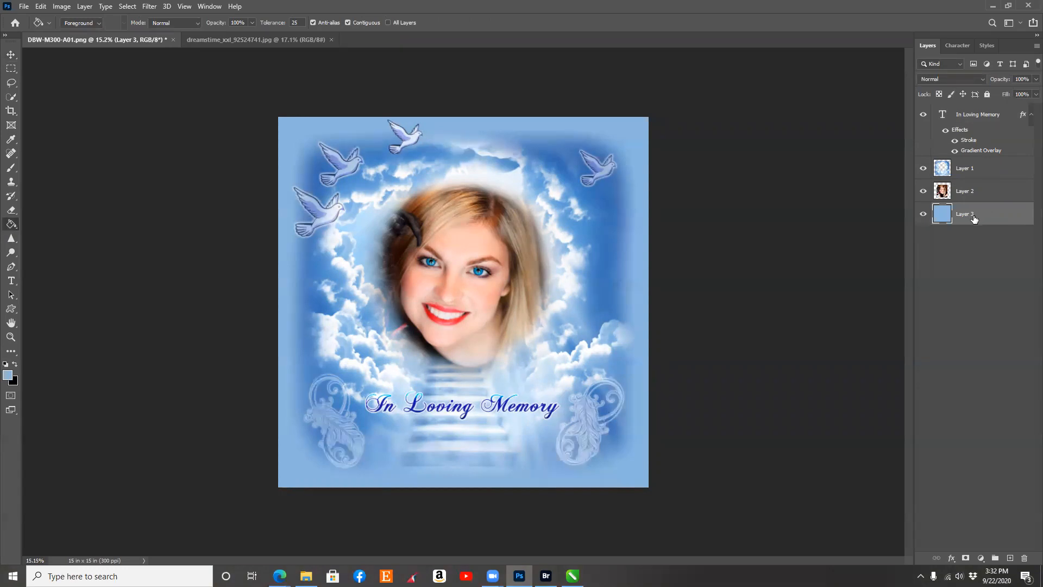
# - Scale the blue fill on Layer 3 down to about 72.6% so it fits inside the template's soft edges
pyautogui.hotkey('ctrl', 't')
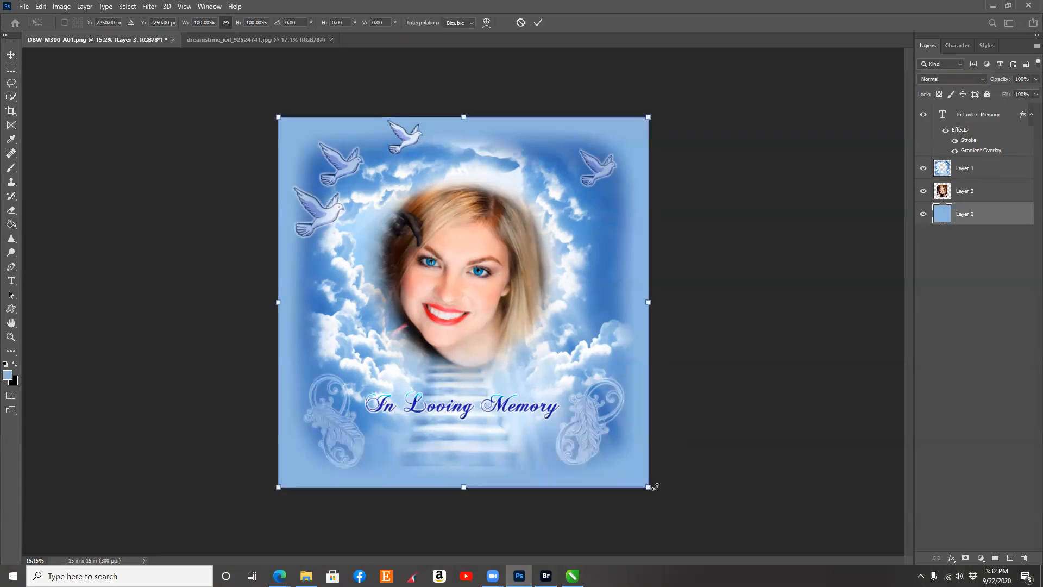
pyautogui.moveTo(648, 486); pyautogui.dragTo(588, 427)
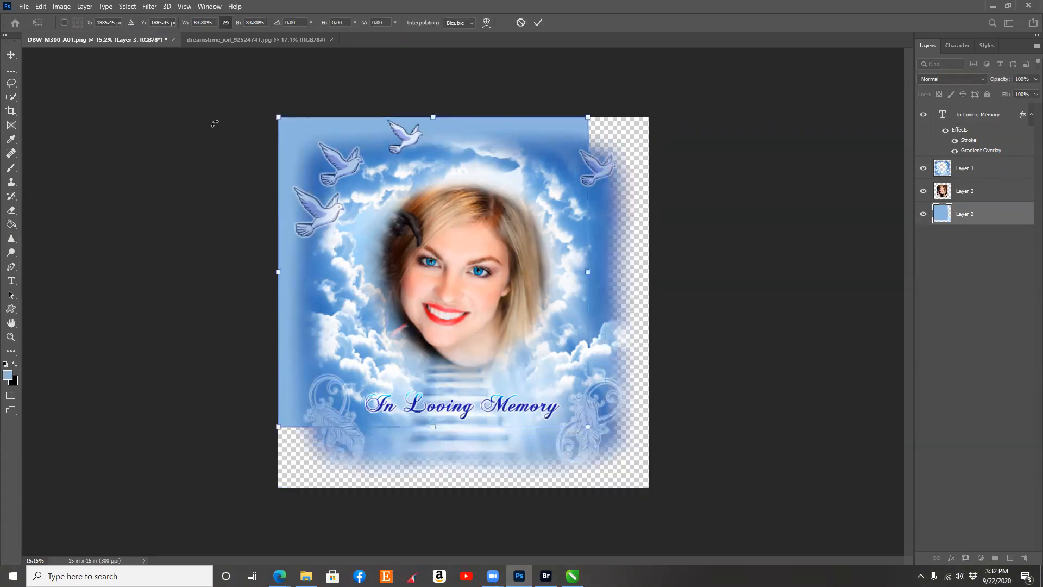
pyautogui.moveTo(273, 115); pyautogui.dragTo(329, 147)
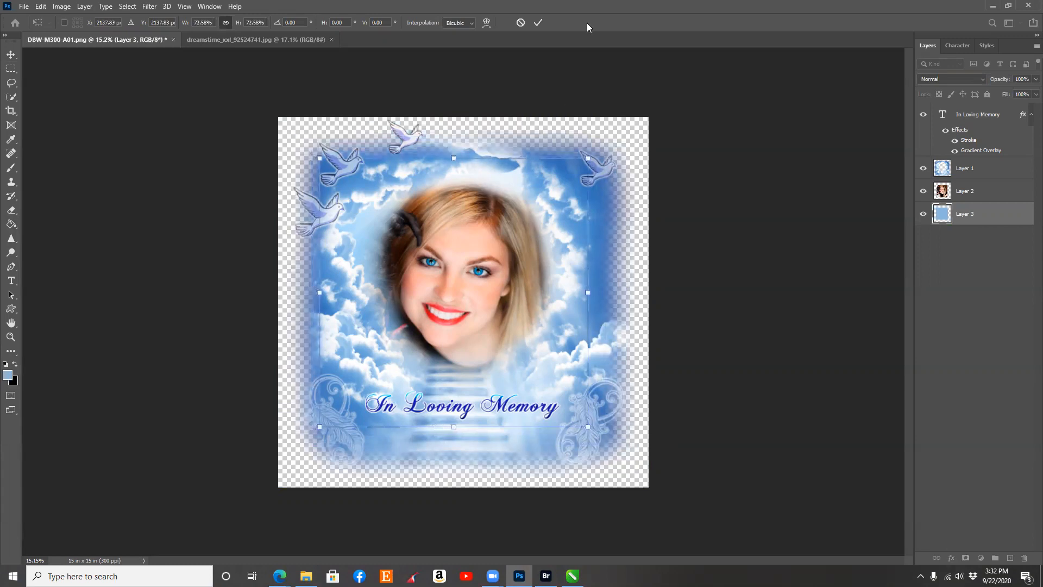
pyautogui.click(698, 51)
pyautogui.click(766, 200)
# - Scale the woman's photo on Layer 2 down to about 87.4% and shift it slightly right and down within the opening
pyautogui.click(949, 192)
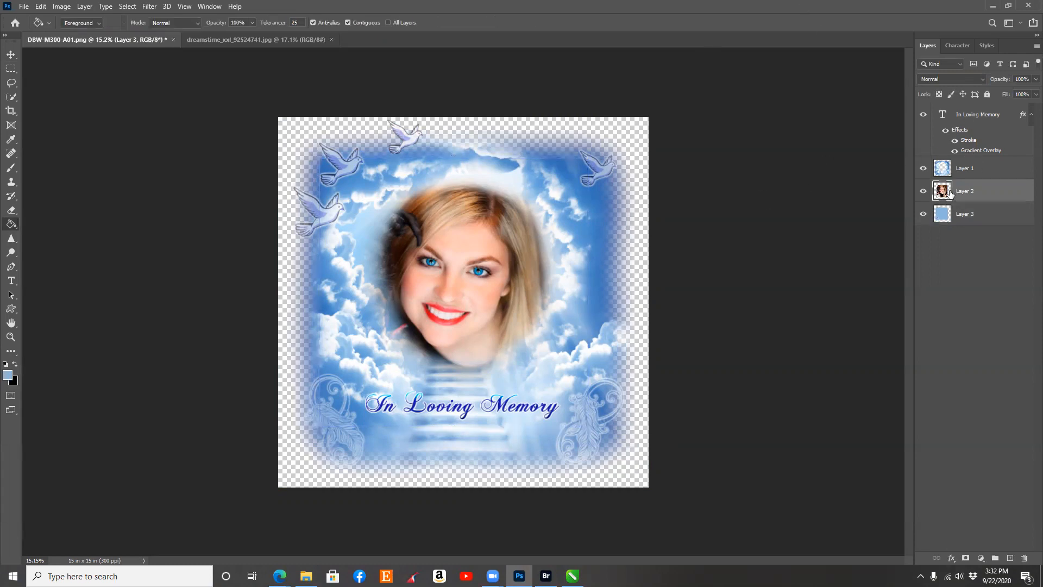
pyautogui.hotkey('ctrl', 't')
pyautogui.moveTo(583, 164); pyautogui.dragTo(535, 214)
pyautogui.moveTo(475, 249); pyautogui.dragTo(499, 246)
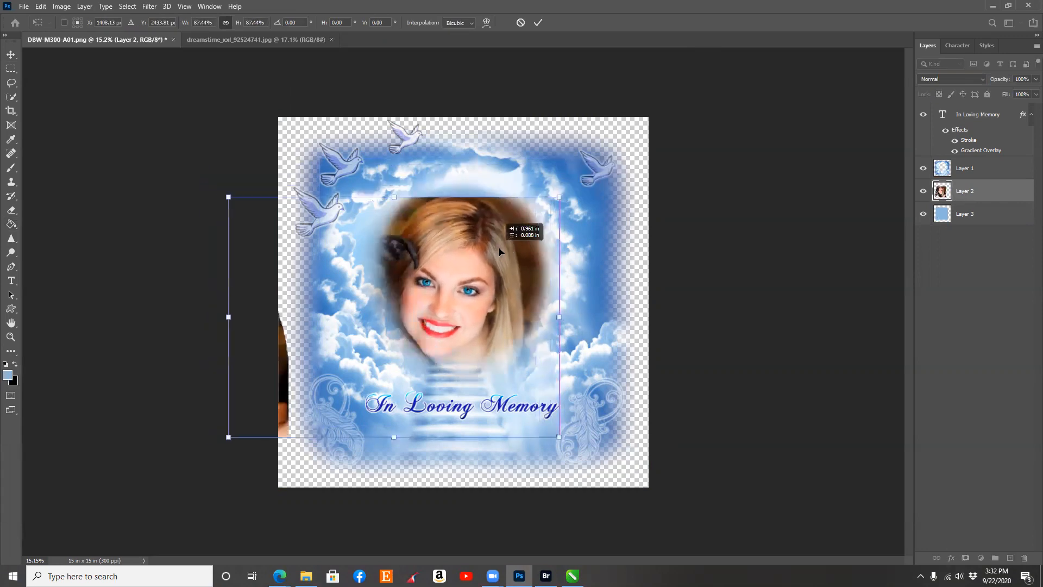
pyautogui.click(537, 23)
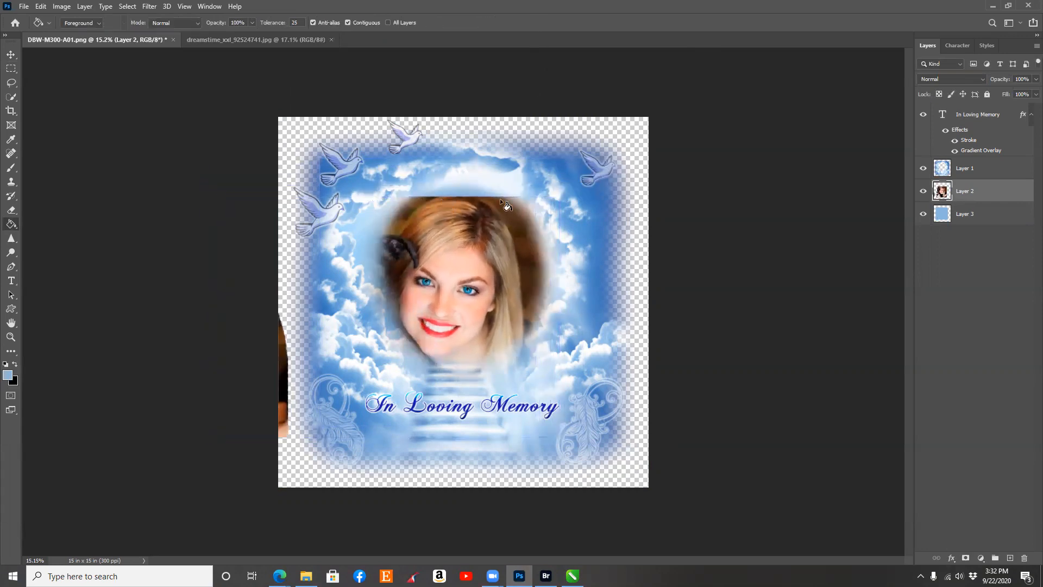
pyautogui.click(967, 220)
pyautogui.click(11, 55)
pyautogui.moveTo(477, 259)
pyautogui.mouseDown()
pyautogui.moveTo(480, 276)
pyautogui.moveTo(478, 263)
pyautogui.mouseUp()
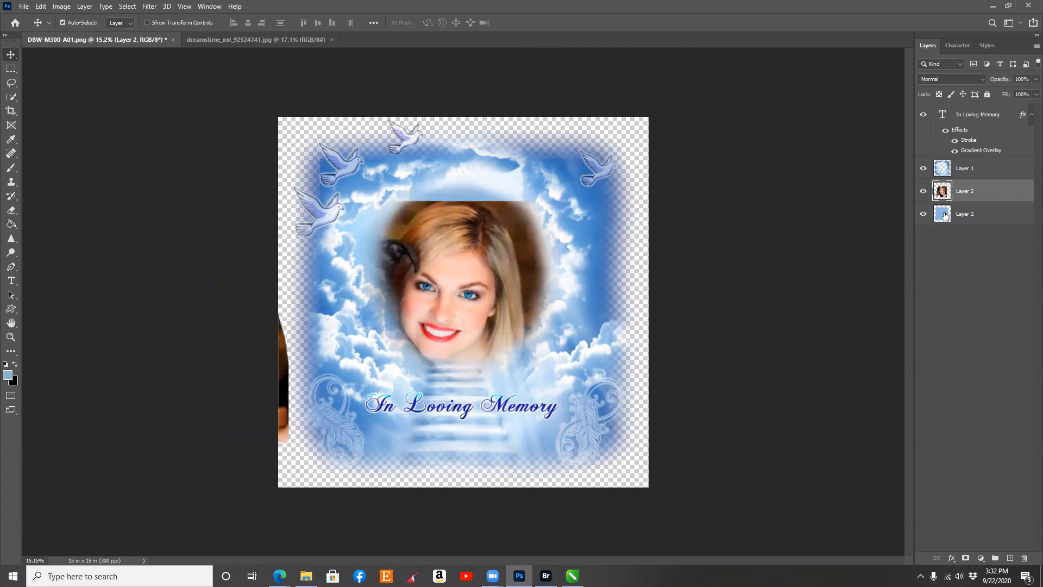
# - Move the Layer 3 fill right and slightly up so it sits behind the photo opening
pyautogui.click(978, 213)
pyautogui.hotkey('ctrl', 't')
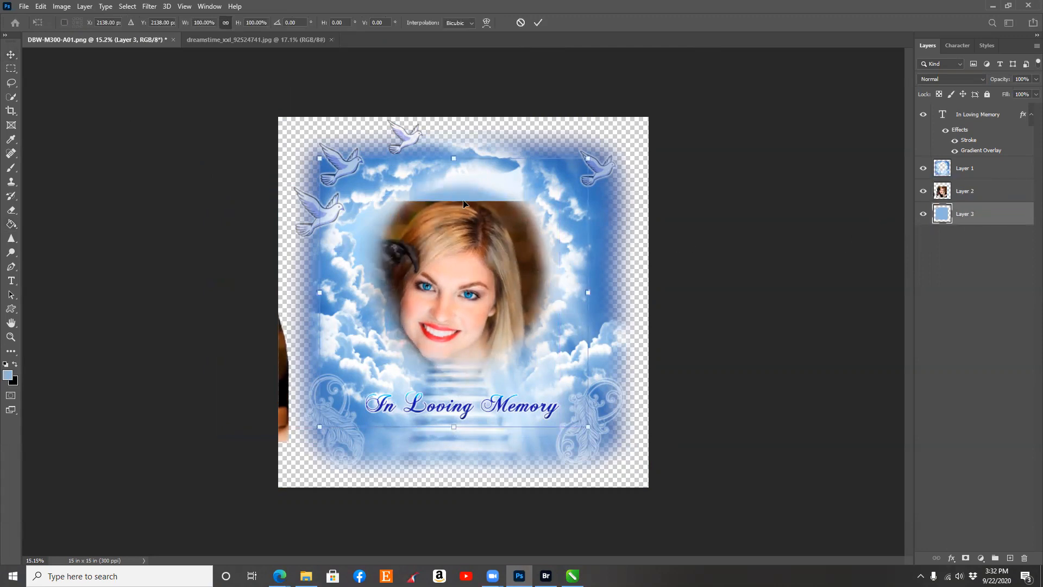
pyautogui.moveTo(470, 181); pyautogui.dragTo(496, 181)
pyautogui.click(538, 23)
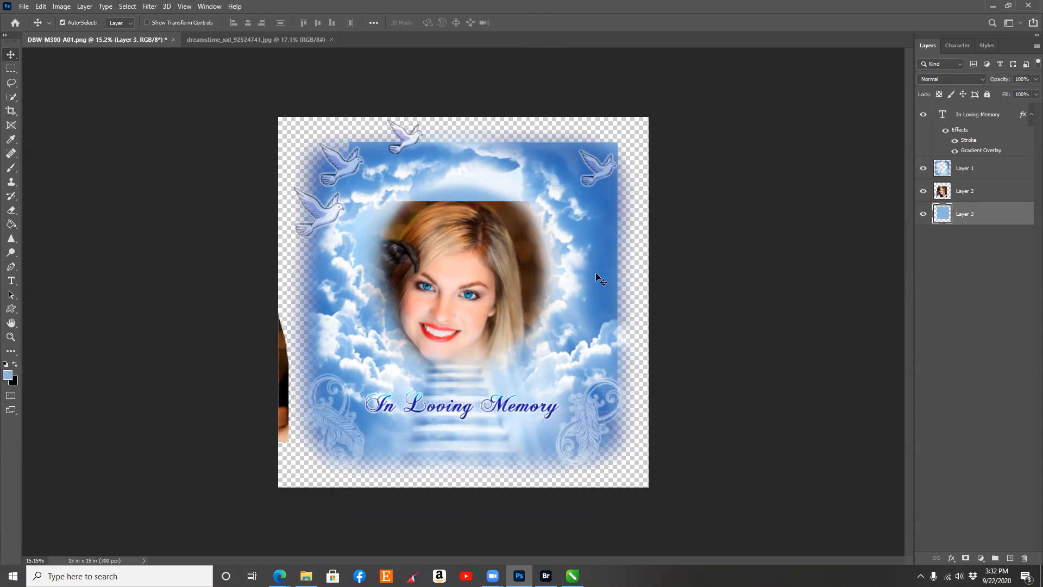
# - Sample the dark brown of the photo's background as foreground colour and fill Layer 3 with it
pyautogui.click(502, 205)
pyautogui.click(776, 373)
pyautogui.click(10, 223)
pyautogui.click(630, 278)
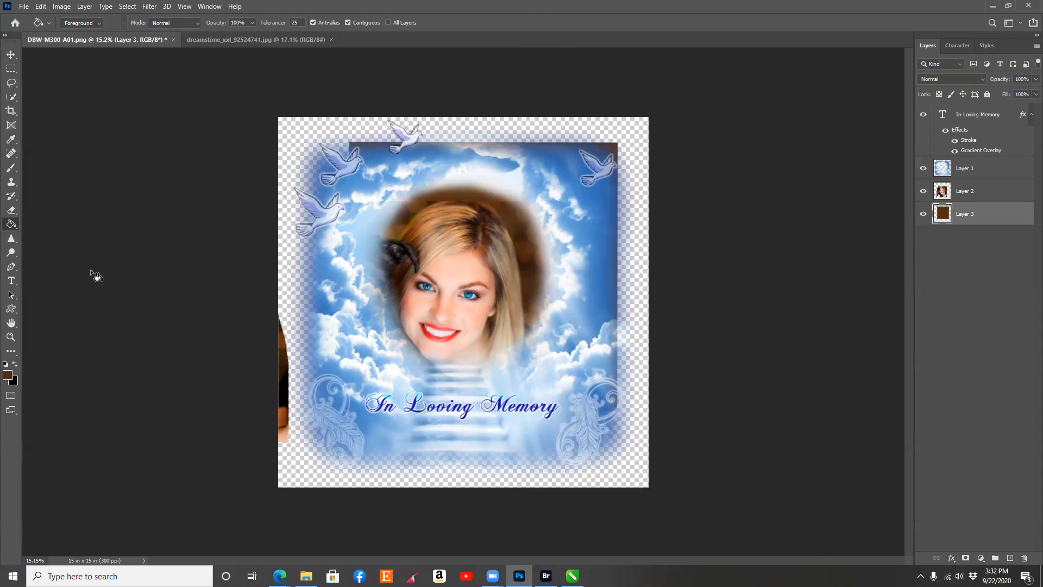
# - Erase the brown Layer 3 fill spilling past the cloud design's edges and the Layer 2 photo remnant at the canvas's left edge
pyautogui.click(11, 211)
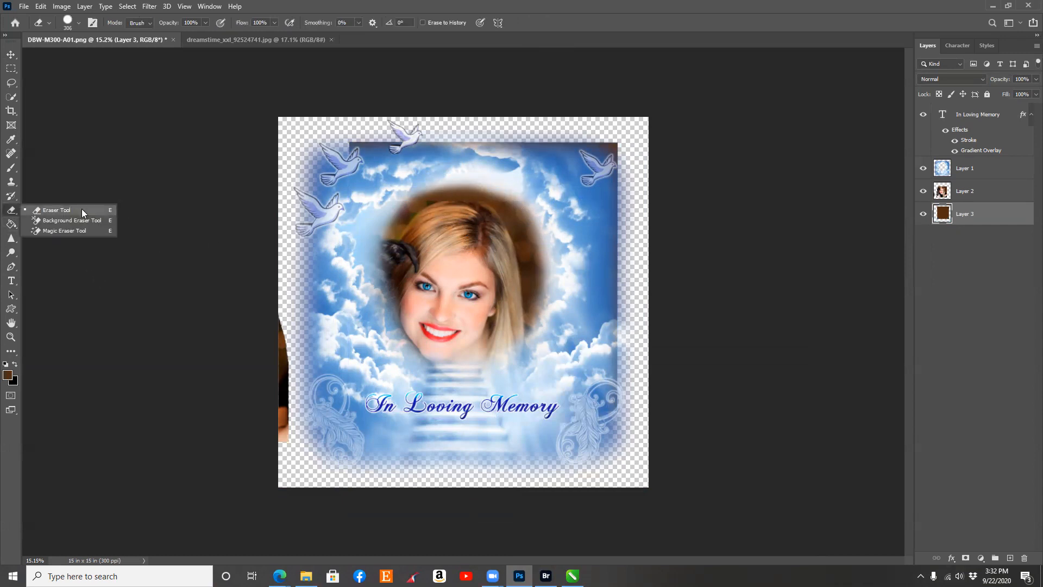
pyautogui.click(81, 209)
pyautogui.moveTo(612, 149)
pyautogui.mouseDown()
pyautogui.moveTo(400, 142)
pyautogui.moveTo(322, 155)
pyautogui.moveTo(538, 152)
pyautogui.moveTo(618, 169)
pyautogui.moveTo(632, 243)
pyautogui.moveTo(622, 167)
pyautogui.moveTo(612, 196)
pyautogui.moveTo(603, 182)
pyautogui.moveTo(615, 265)
pyautogui.moveTo(613, 420)
pyautogui.moveTo(605, 227)
pyautogui.moveTo(592, 372)
pyautogui.moveTo(589, 224)
pyautogui.moveTo(595, 428)
pyautogui.mouseUp()
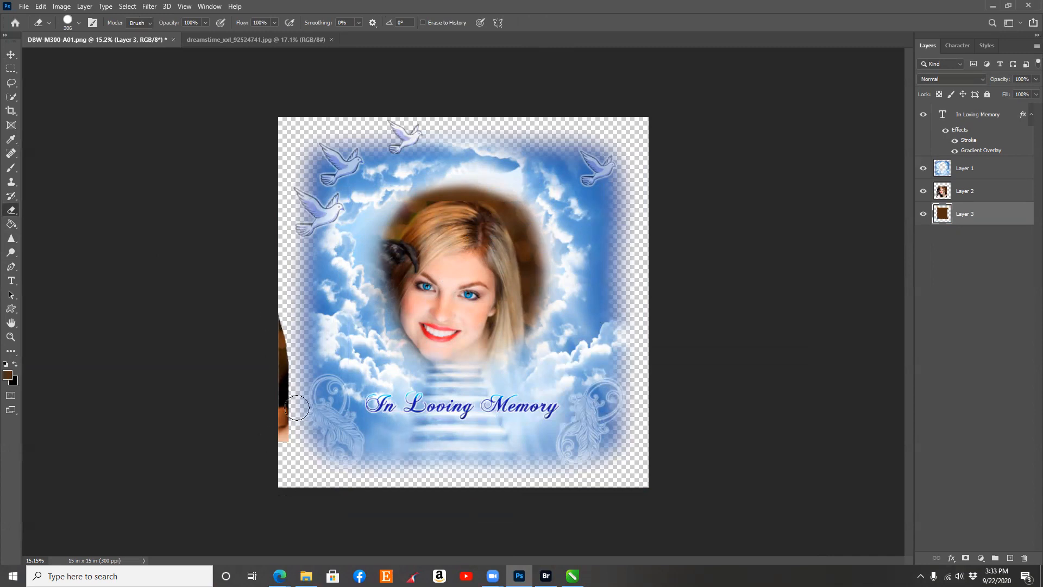
pyautogui.click(981, 193)
pyautogui.moveTo(286, 449); pyautogui.dragTo(285, 329)
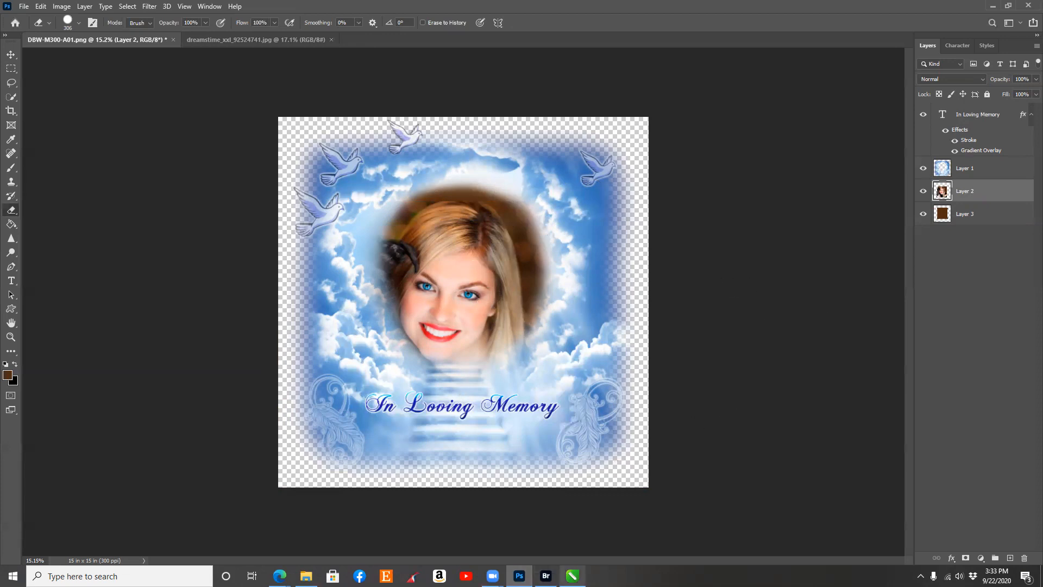
# - Switch to CorelDRAW and try to apply a blue Interactive Fill to beautiful-girl.jpg in the 8x12 design
pyautogui.click(572, 575)
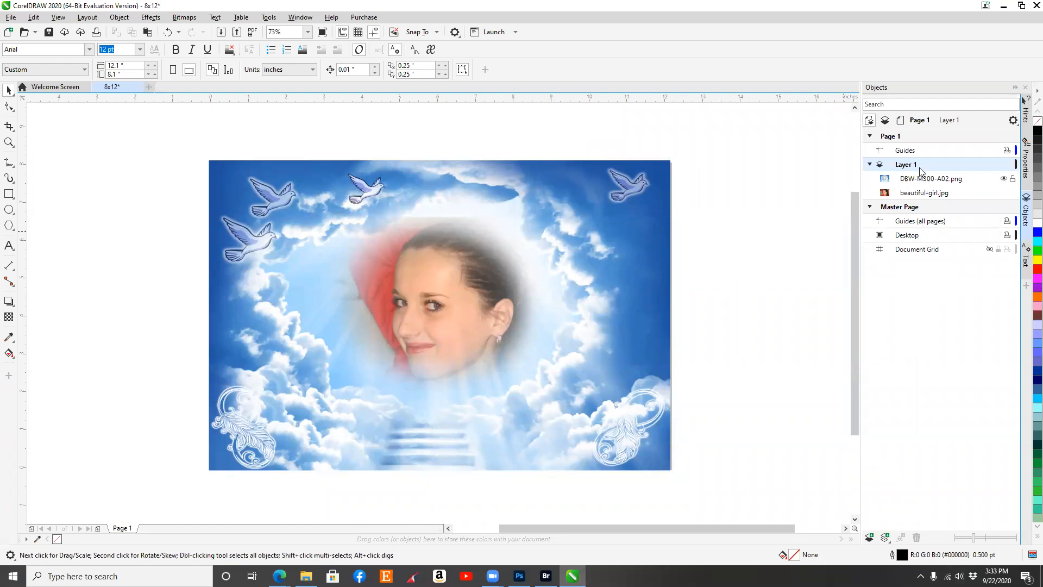
pyautogui.click(900, 120)
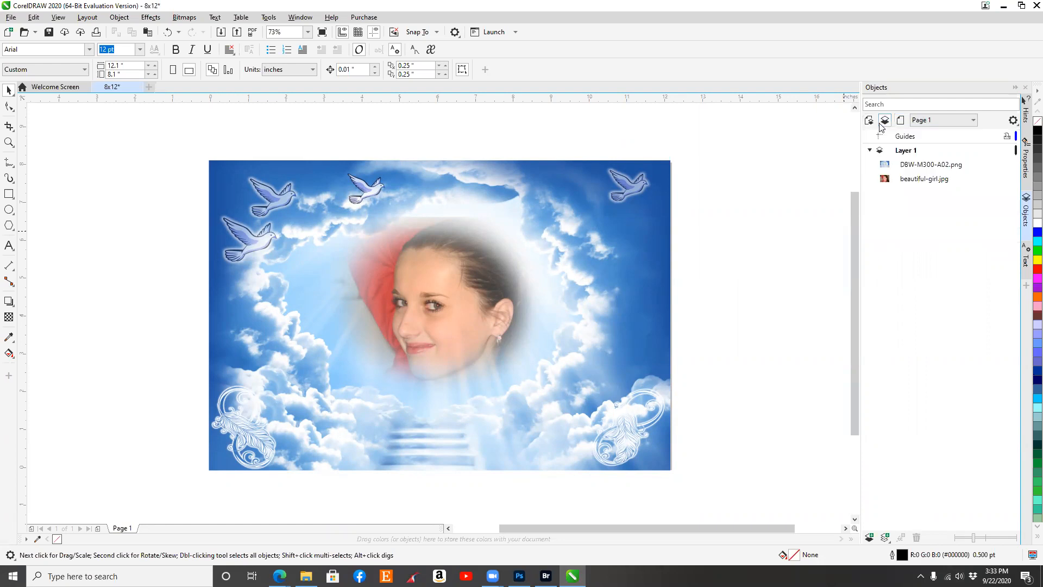
pyautogui.click(912, 154)
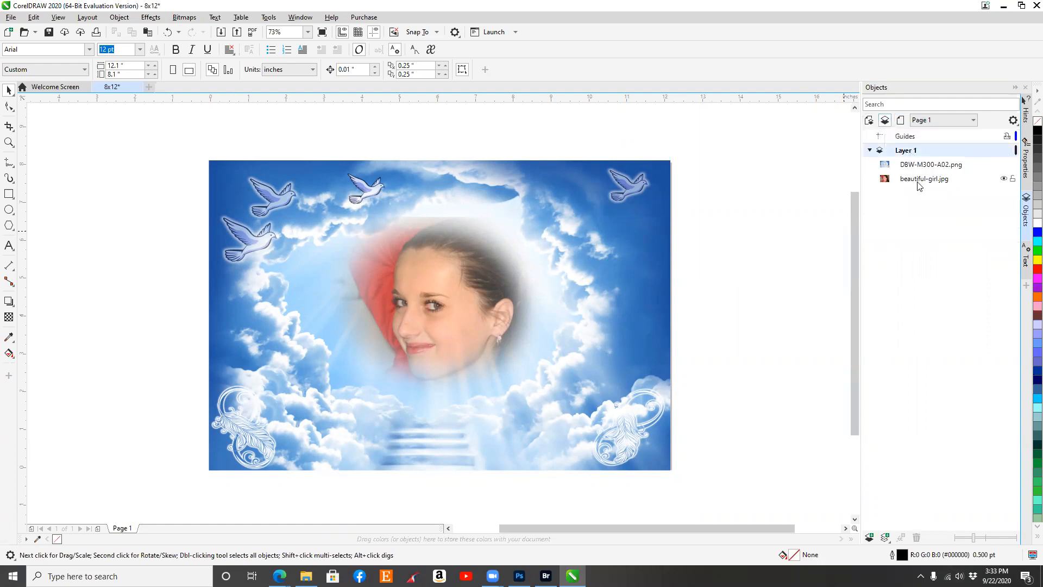
pyautogui.click(917, 184)
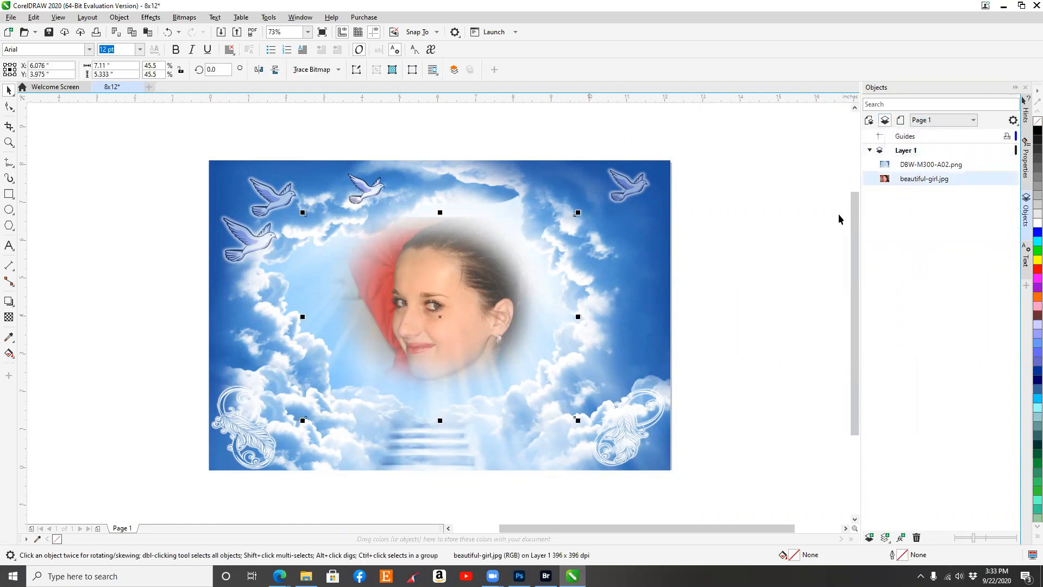
pyautogui.click(8, 126)
pyautogui.click(10, 354)
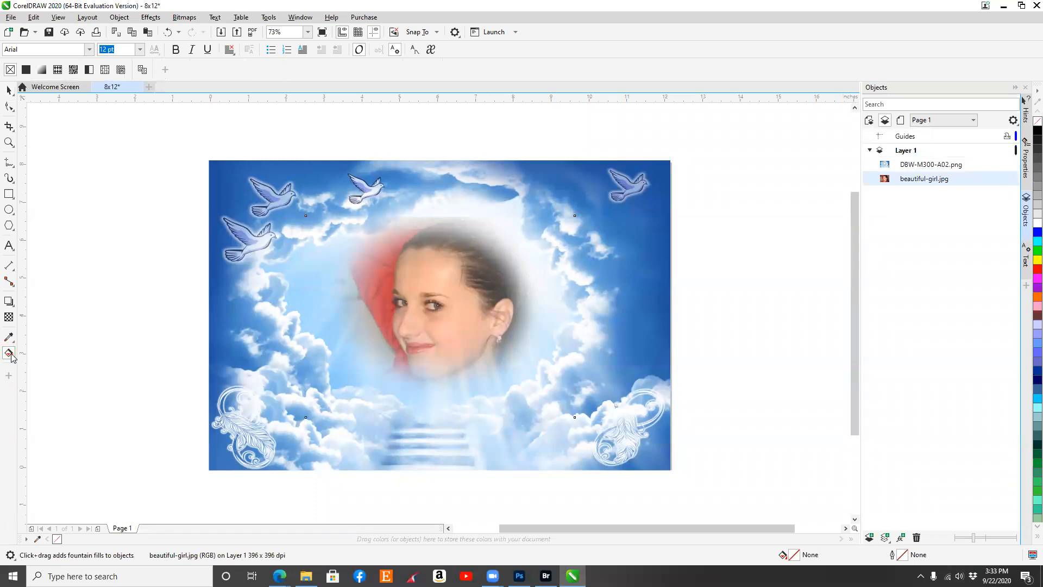
pyautogui.click(1037, 343)
pyautogui.click(487, 215)
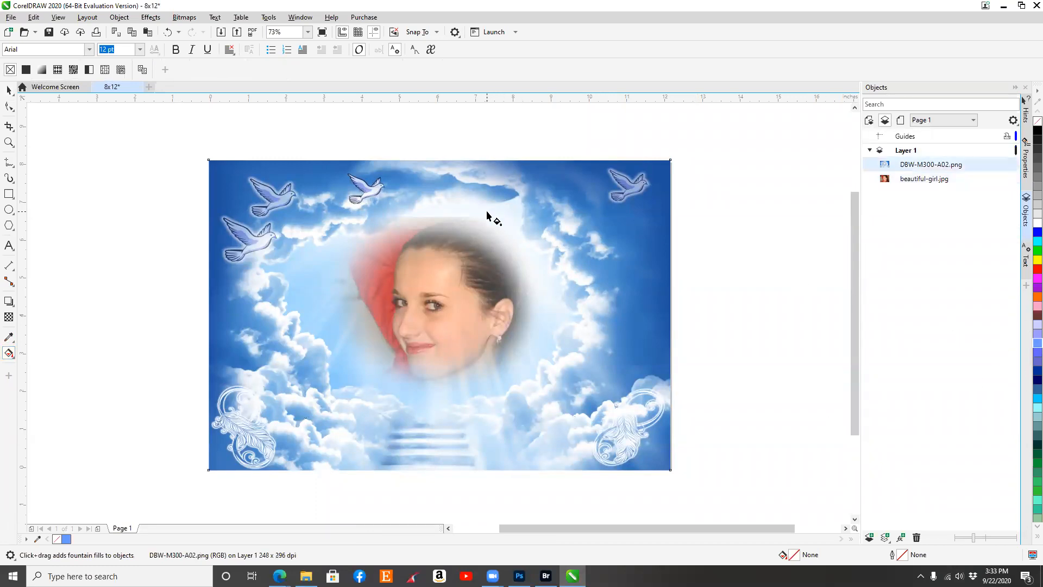
# - Retry the Interactive Fill with beautiful-girl.jpg selected, and return to Photoshop
pyautogui.click(915, 181)
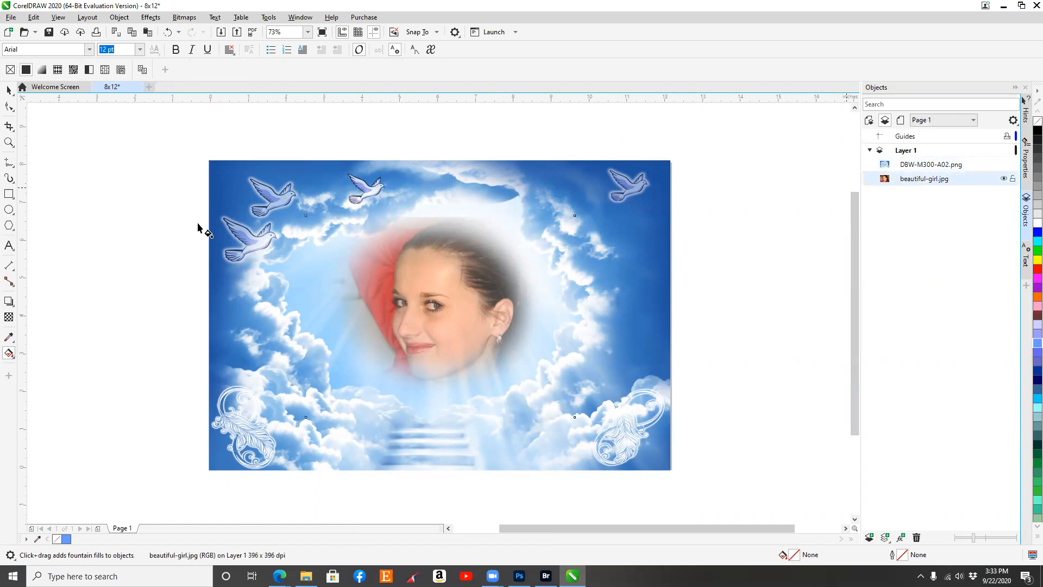
pyautogui.rightClick(10, 356)
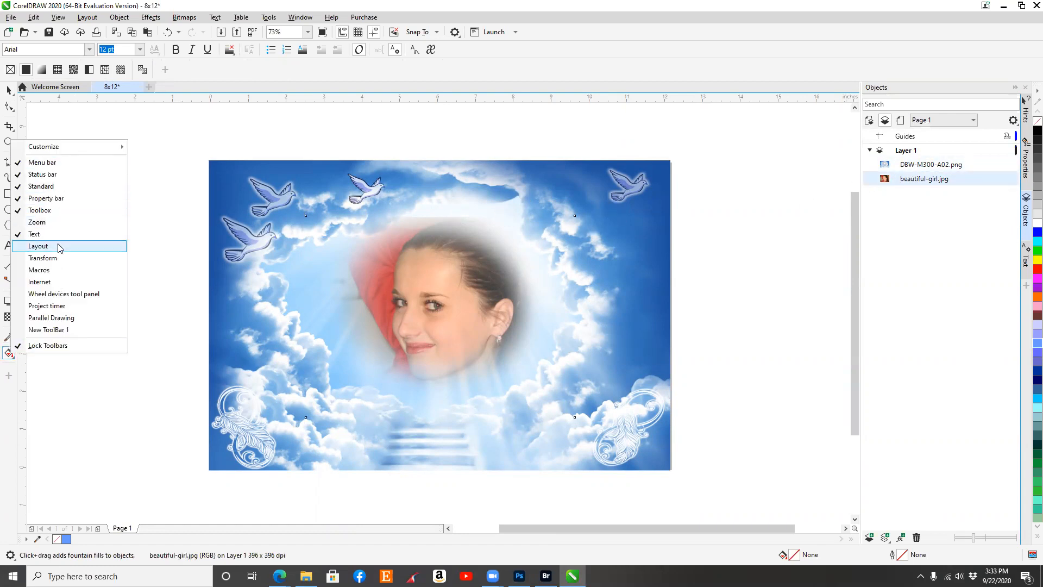
pyautogui.click(9, 357)
pyautogui.click(330, 204)
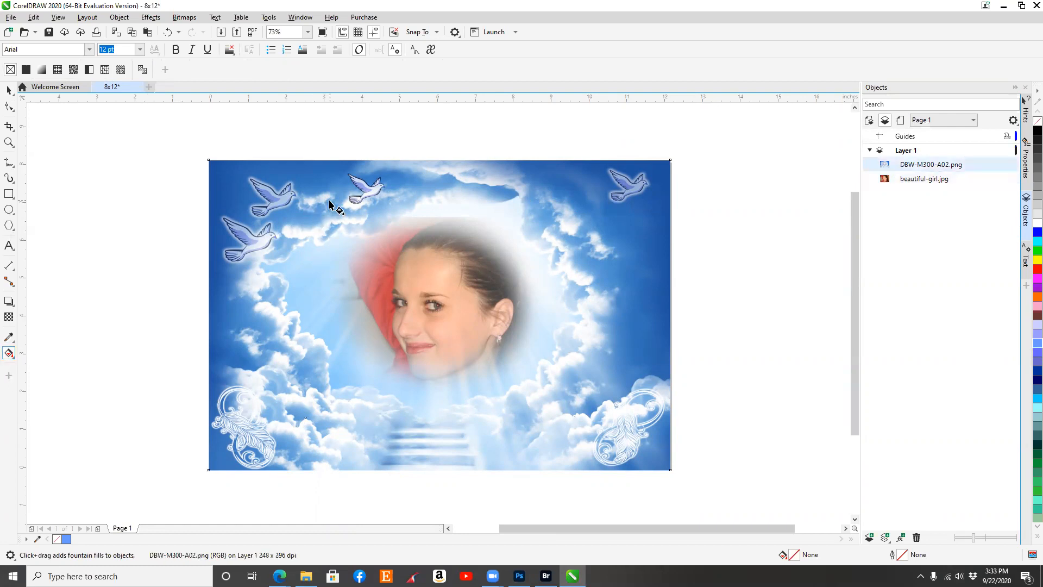
pyautogui.rightClick(409, 190)
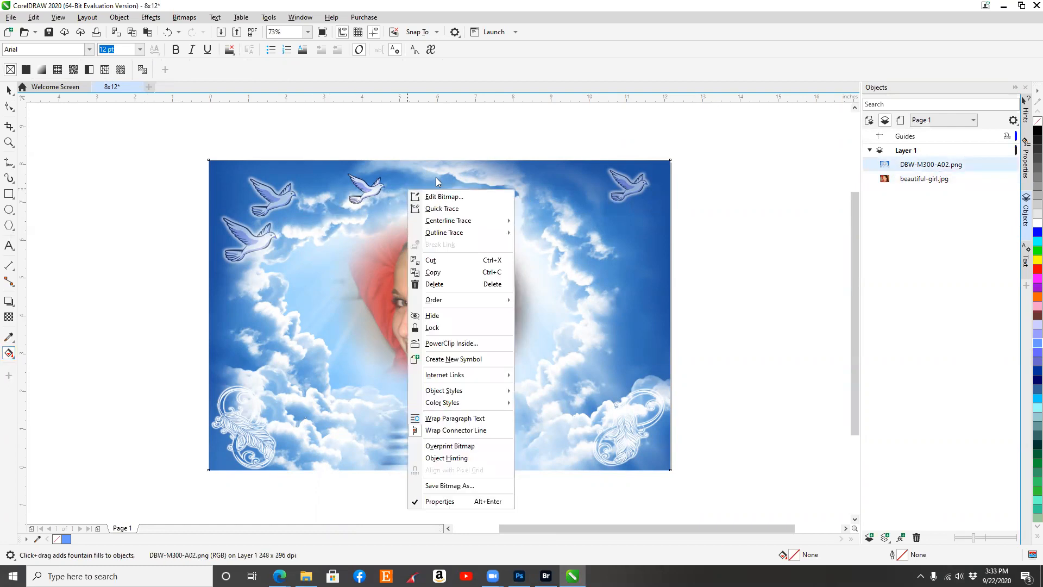
pyautogui.click(467, 136)
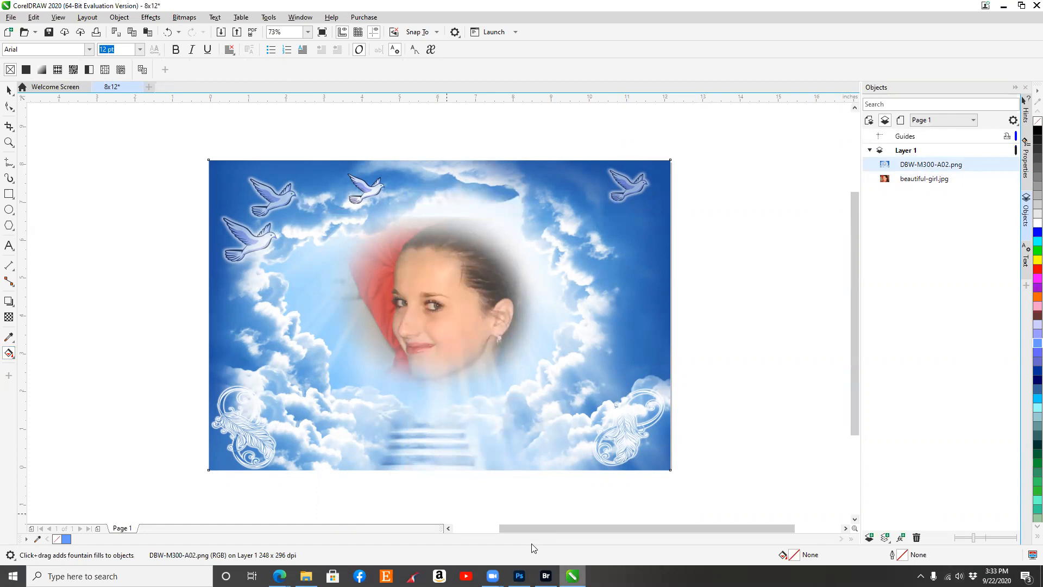
pyautogui.click(519, 576)
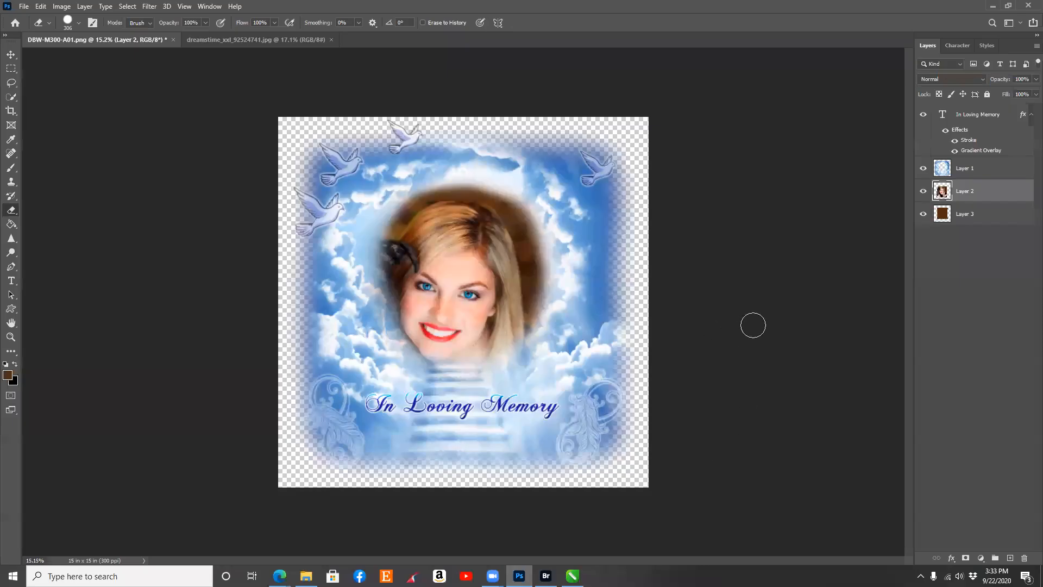